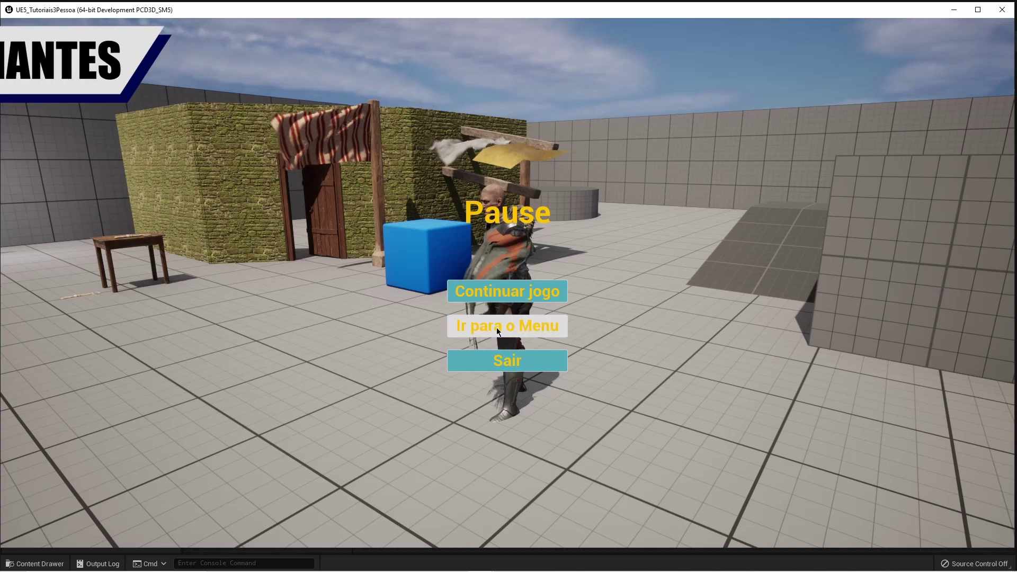
- Leave the pause screen and rename the exit button Button_418 to Button_Sair
{"action": "left_click", "coordinate": [509, 326]}
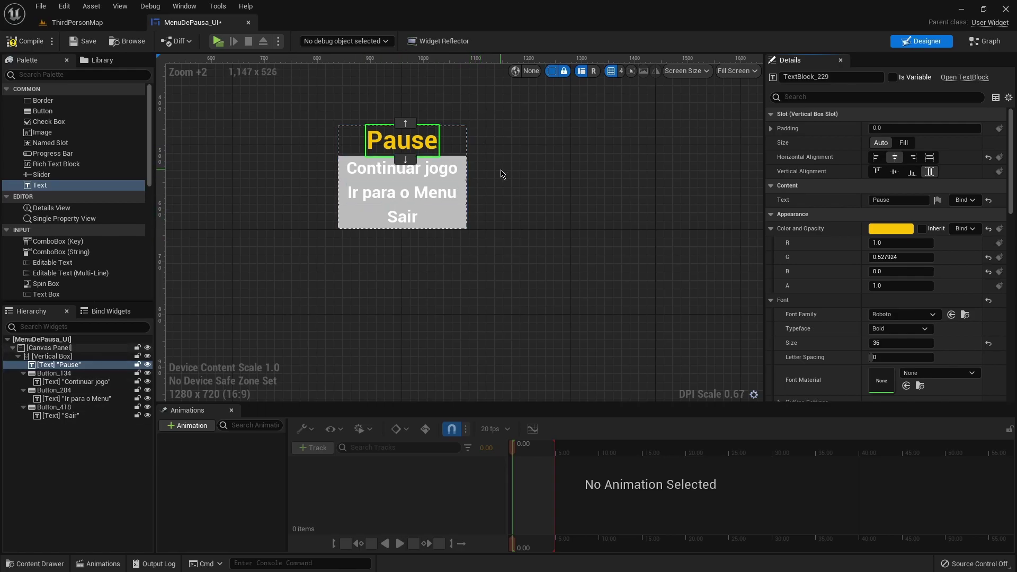
{"action": "scroll", "coordinate": [501, 159], "scroll_direction": "down", "scroll_amount": 3}
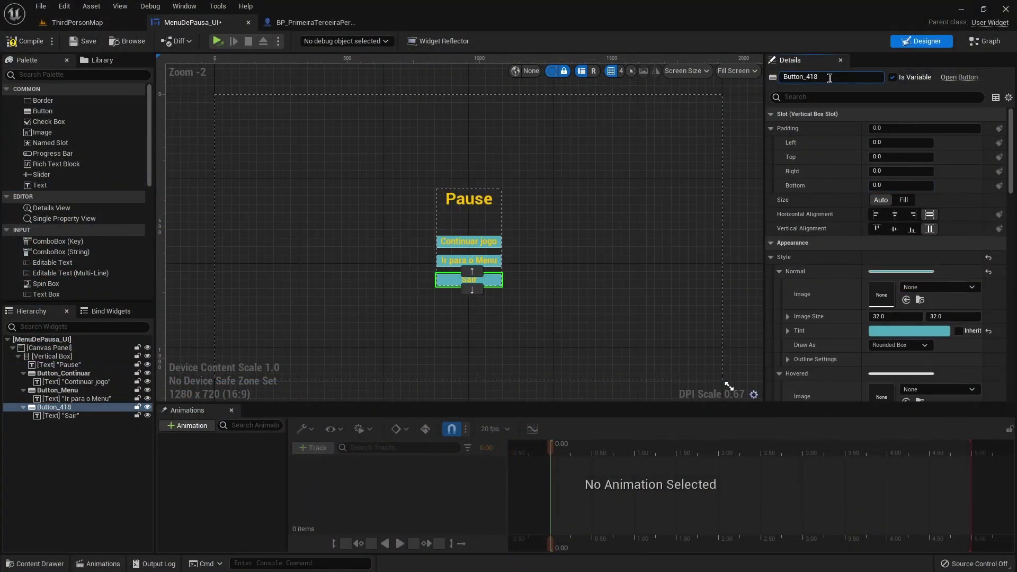
{"action": "left_click_drag", "start_coordinate": [829, 78], "coordinate": [807, 76]}
{"action": "type", "text": "ir"}
{"action": "key", "text": "Return"}
- Wire Button_Sair's On Clicked event to a Quit Game node, then check the pause menu
{"action": "double_click", "coordinate": [529, 302]}
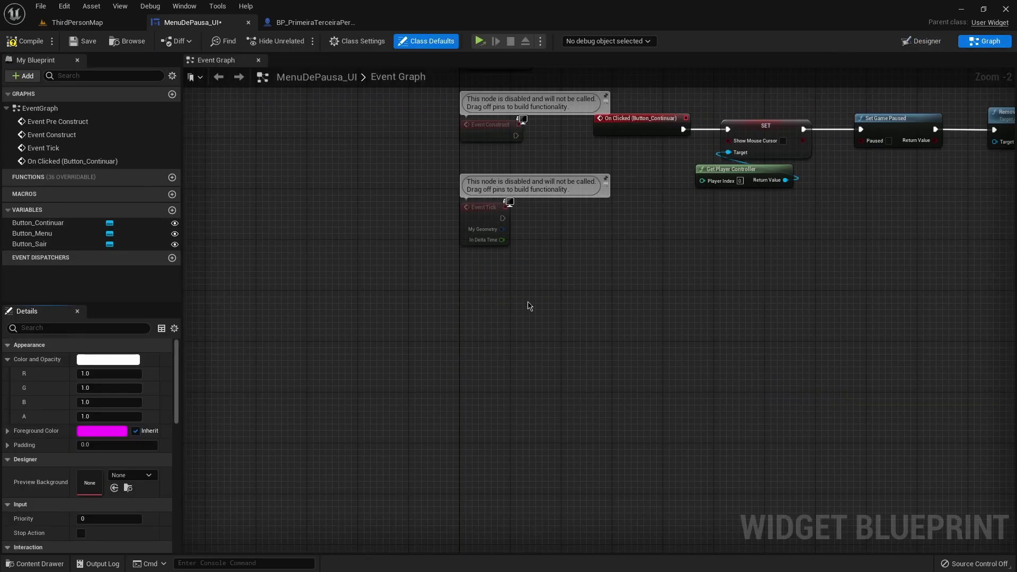
{"action": "left_click", "coordinate": [30, 244]}
{"action": "left_click", "coordinate": [113, 470]}
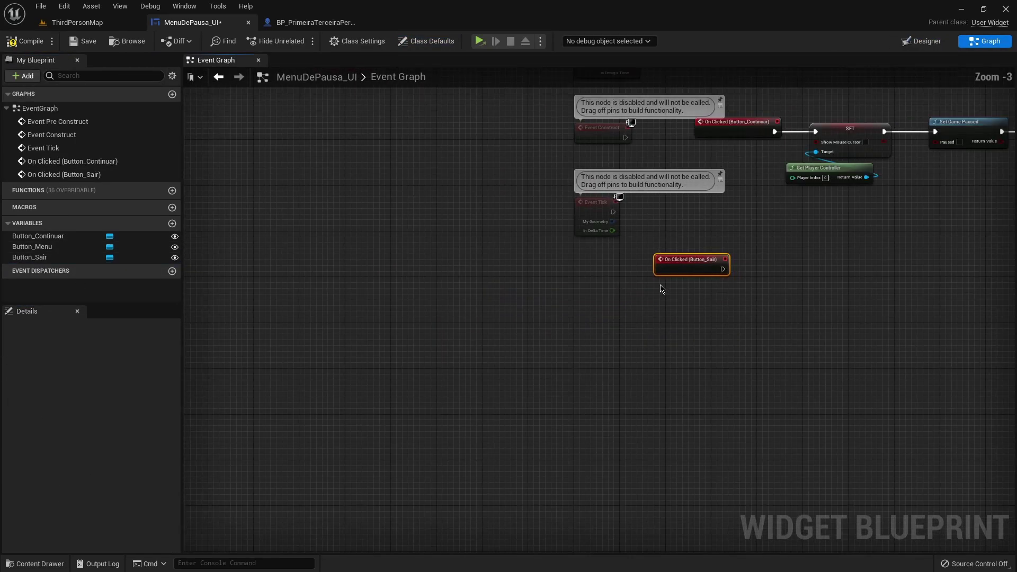
{"action": "left_click_drag", "start_coordinate": [677, 280], "coordinate": [773, 275]}
{"action": "type", "text": "quit"}
{"action": "key", "text": "Return"}
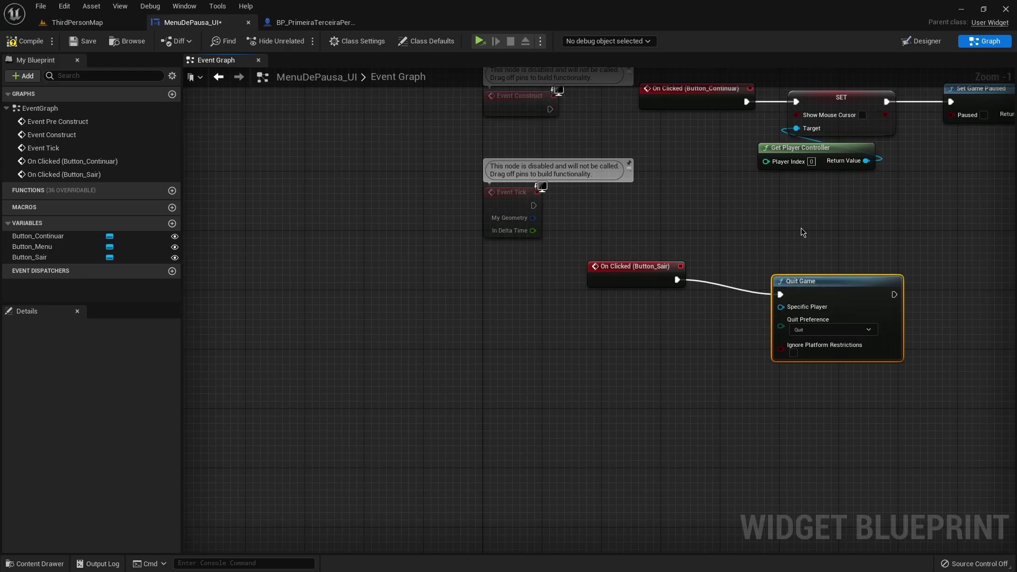
{"action": "left_click_drag", "start_coordinate": [633, 293], "coordinate": [641, 359]}
{"action": "left_click", "coordinate": [32, 246]}
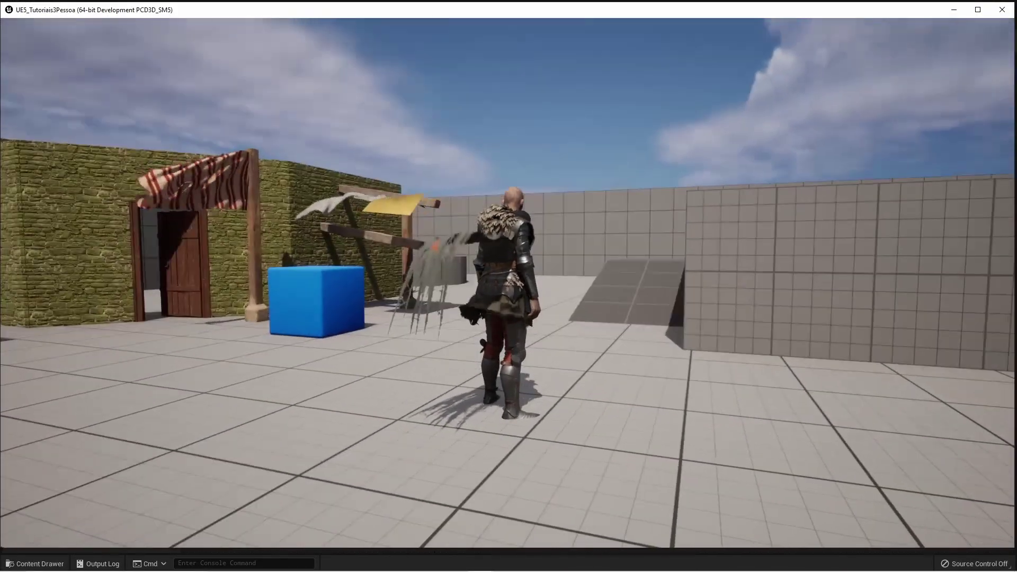
{"action": "key", "text": "Escape"}
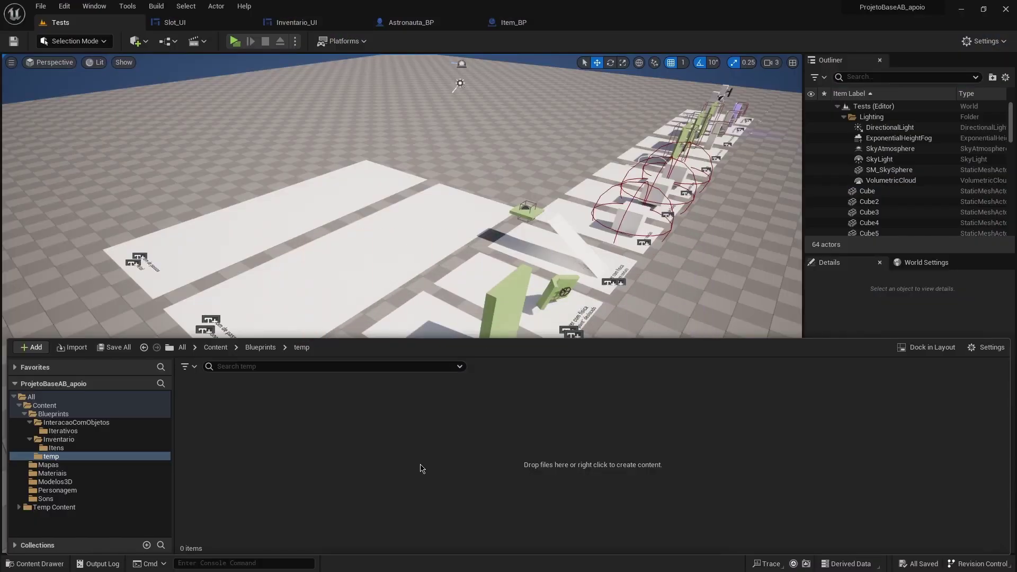
- From the temp folder's context menu, create a User Widget blueprint named teste_UI and open it
{"action": "right_click", "coordinate": [284, 423]}
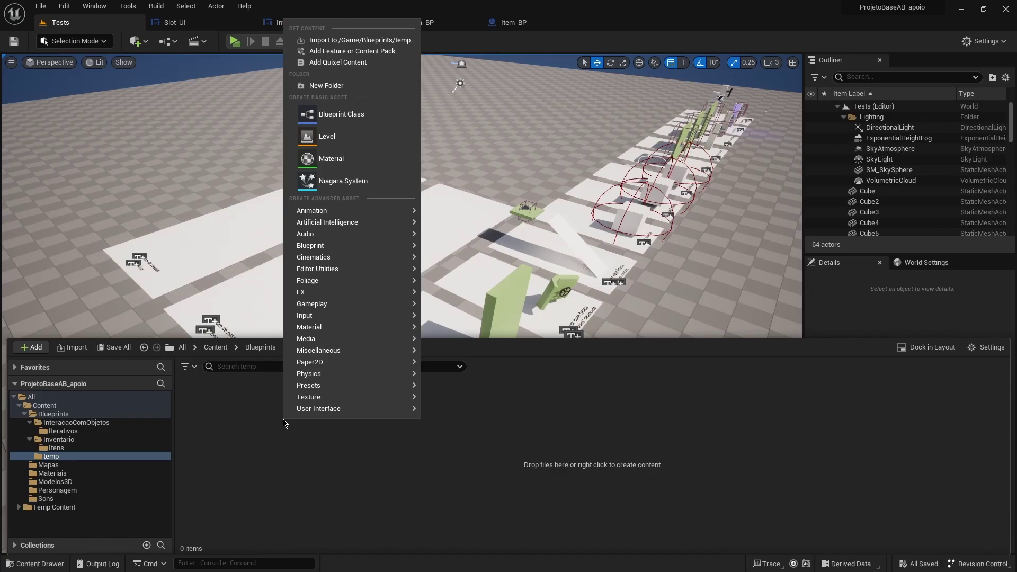
{"action": "mouse_move", "coordinate": [321, 414]}
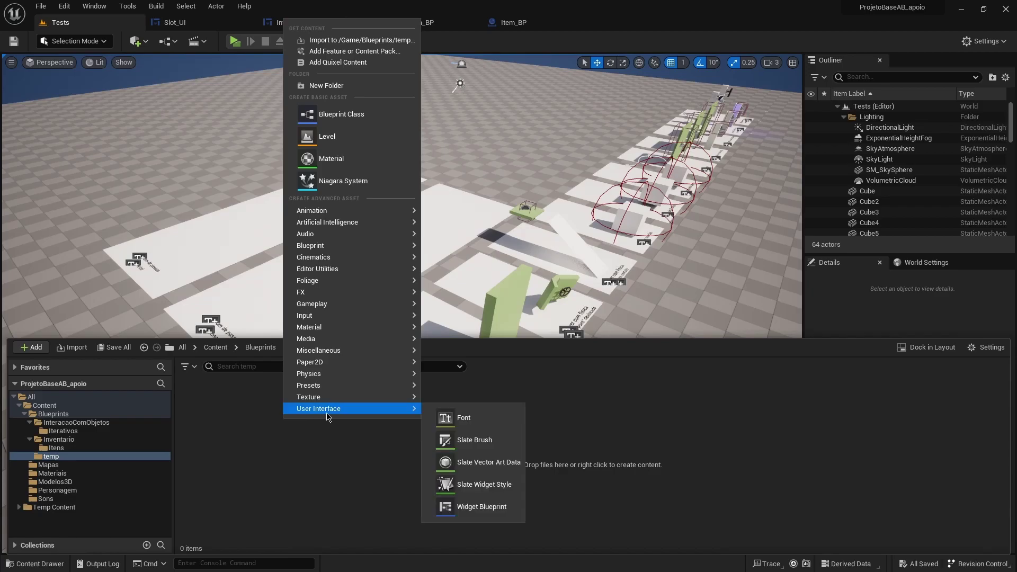
{"action": "left_click", "coordinate": [477, 510]}
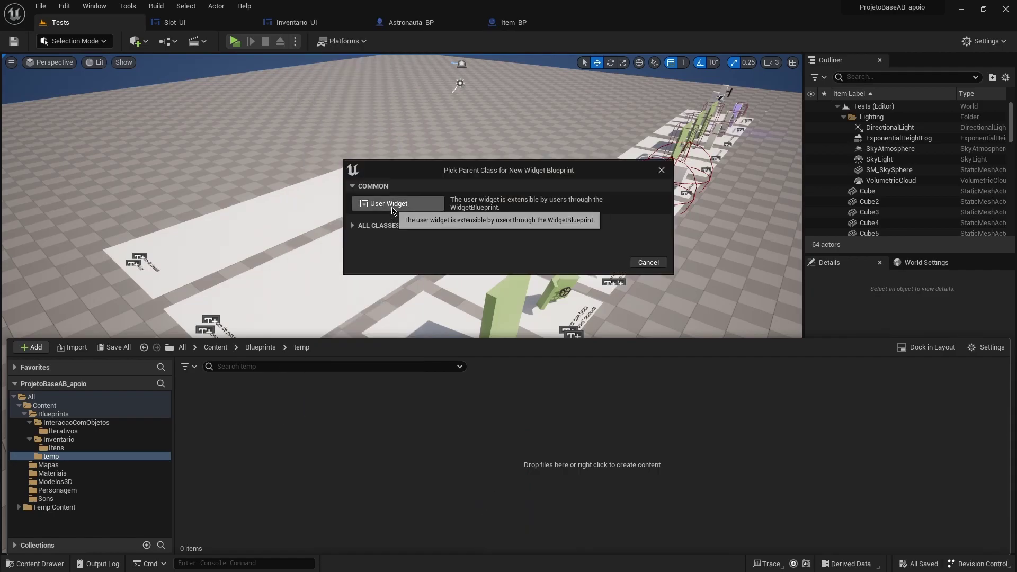
{"action": "left_click", "coordinate": [392, 207]}
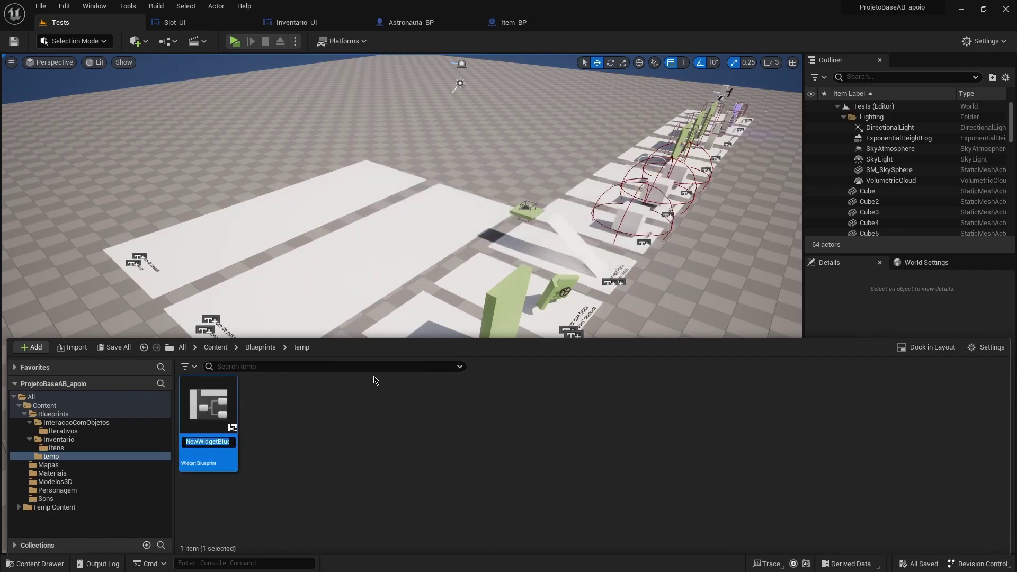
{"action": "type", "text": "teste_UI"}
{"action": "key", "text": "Return"}
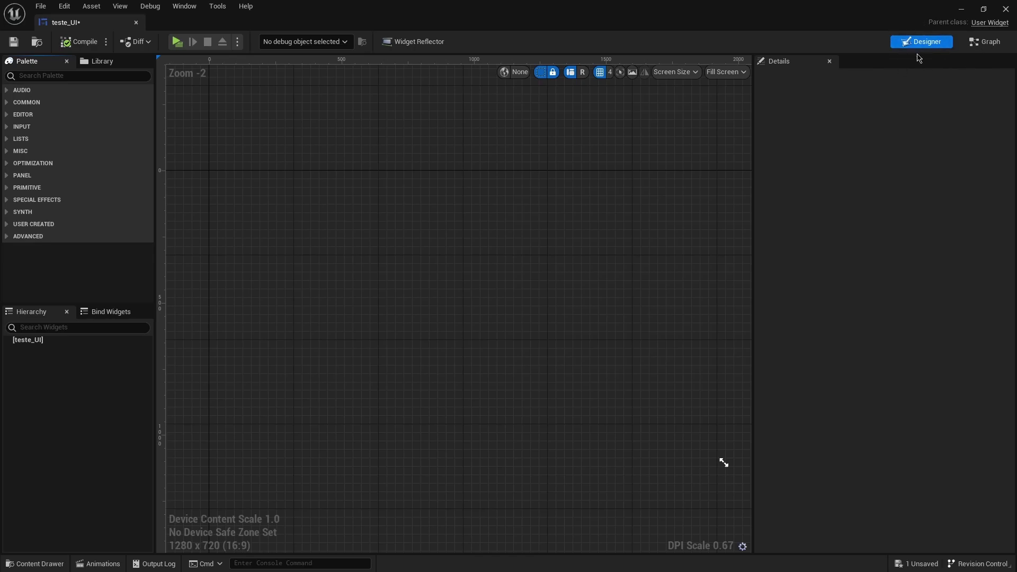
{"action": "left_click", "coordinate": [986, 45]}
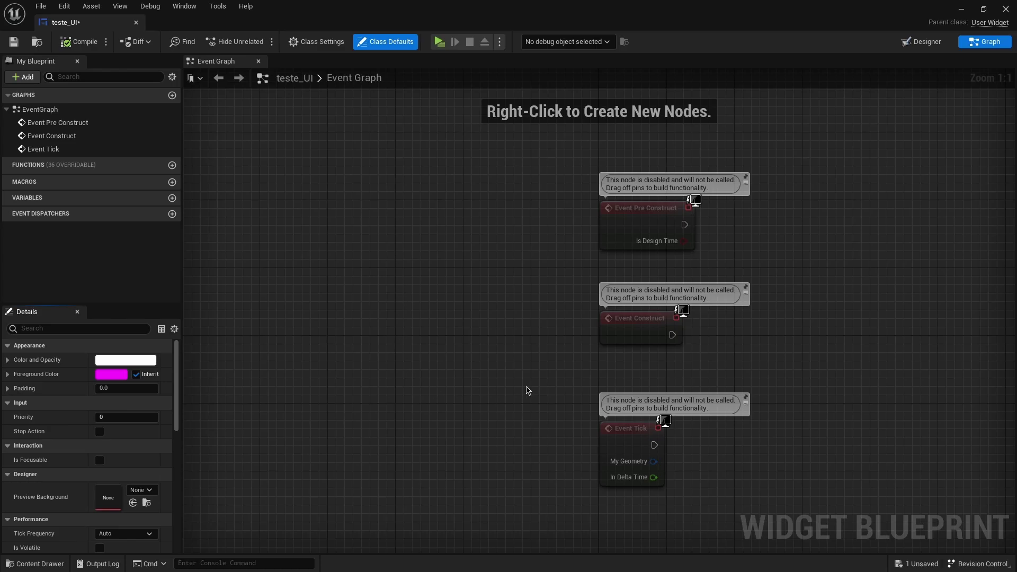
{"action": "left_click", "coordinate": [922, 42]}
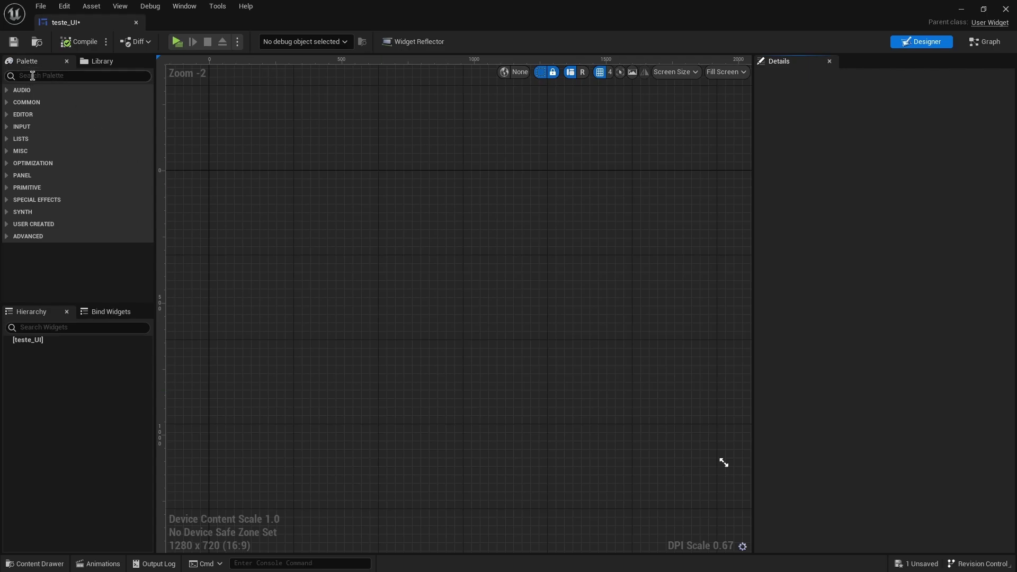
{"action": "left_click", "coordinate": [7, 90]}
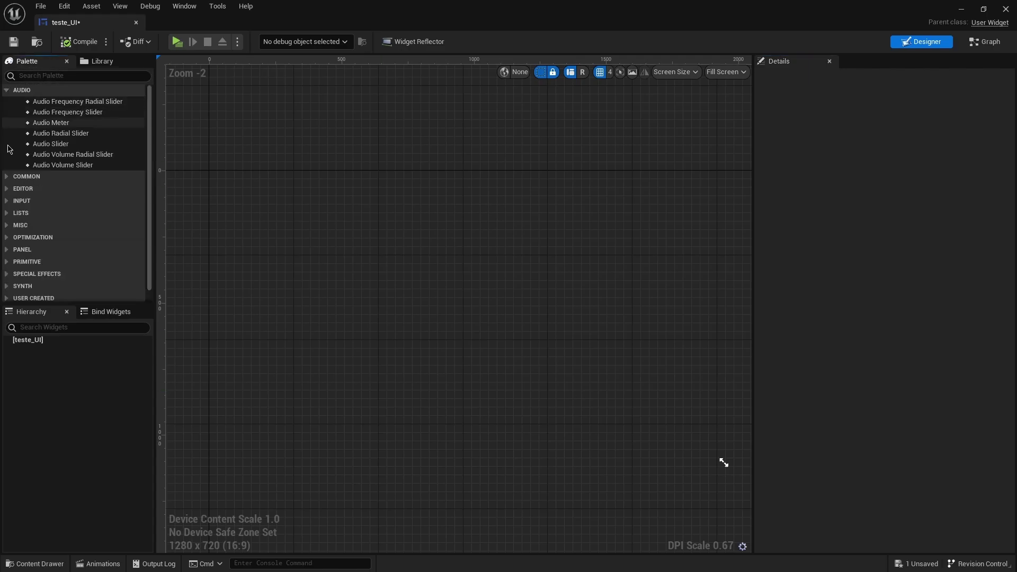
{"action": "left_click", "coordinate": [7, 177]}
{"action": "scroll", "coordinate": [7, 233], "scroll_direction": "down", "scroll_amount": 1}
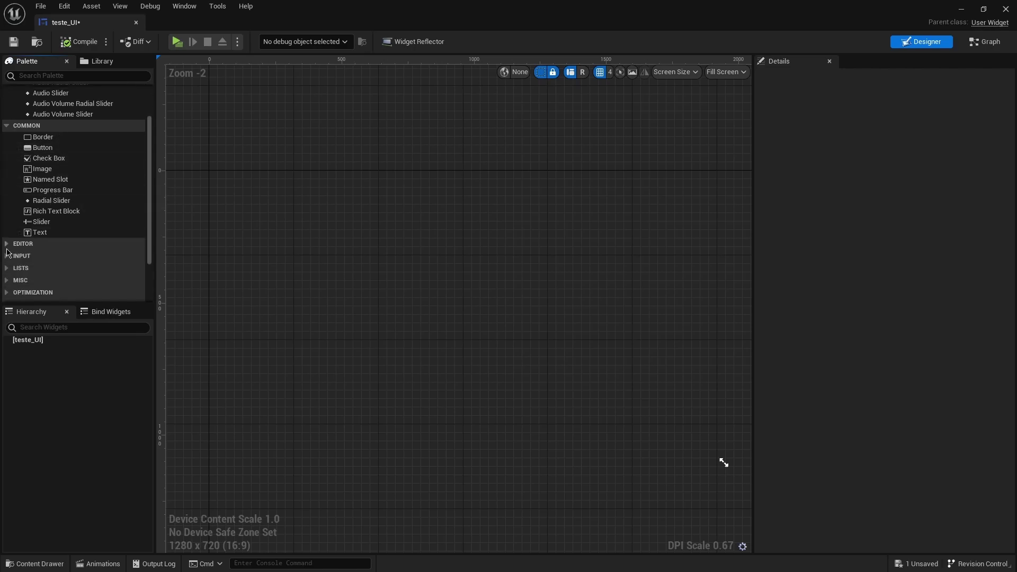
{"action": "left_click", "coordinate": [7, 245]}
{"action": "scroll", "coordinate": [11, 248], "scroll_direction": "down", "scroll_amount": 1}
{"action": "left_click", "coordinate": [20, 250]}
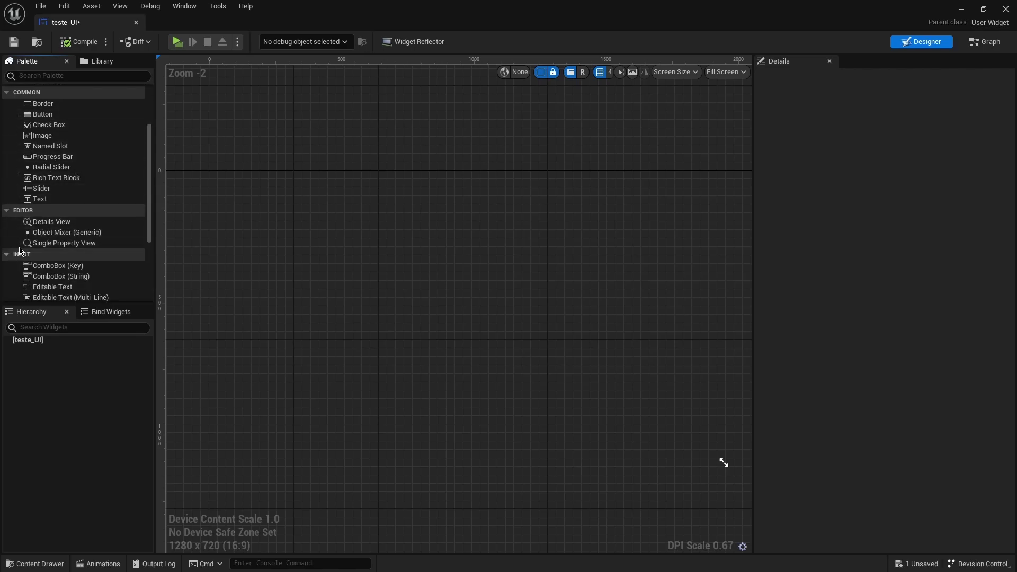
{"action": "scroll", "coordinate": [36, 295], "scroll_direction": "down", "scroll_amount": 1}
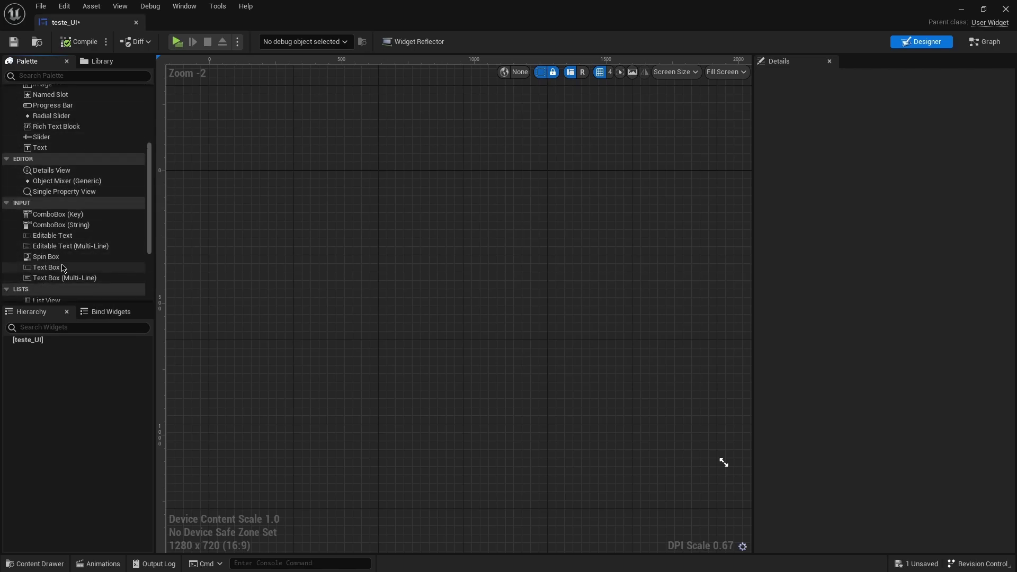
{"action": "scroll", "coordinate": [31, 249], "scroll_direction": "up", "scroll_amount": 1}
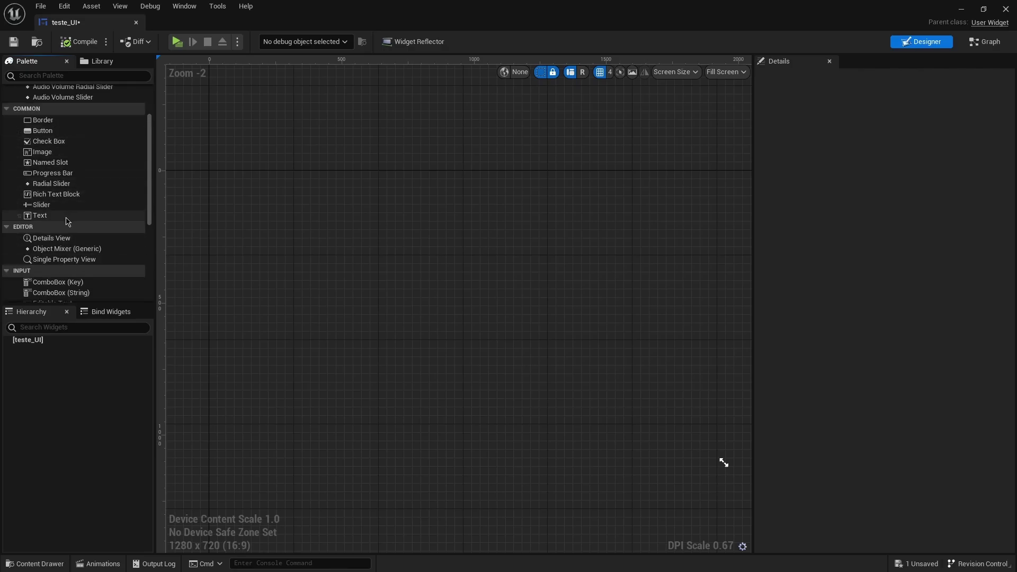
{"action": "left_click", "coordinate": [6, 108]}
{"action": "left_click", "coordinate": [7, 120]}
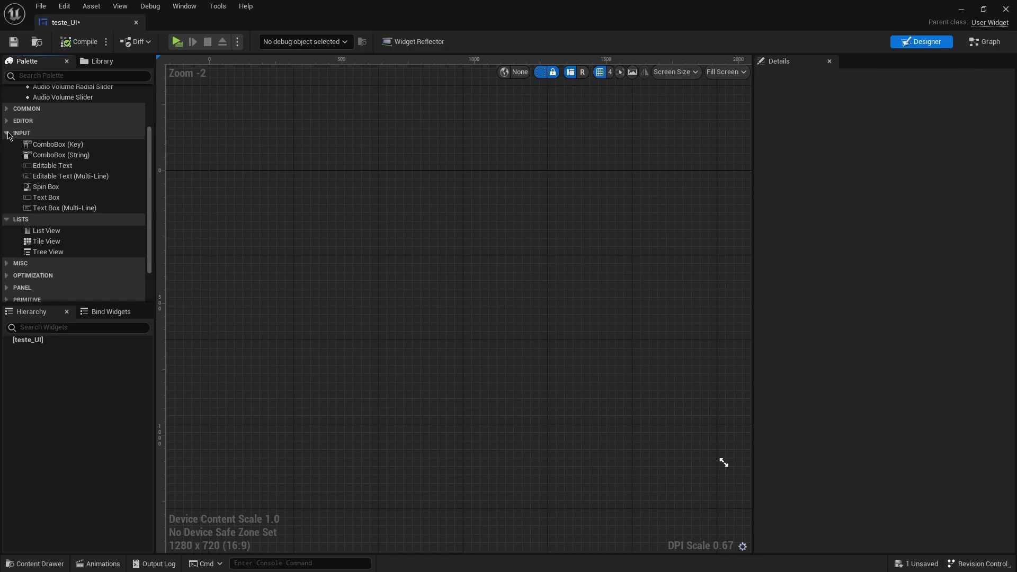
{"action": "left_click", "coordinate": [8, 134]}
{"action": "left_click", "coordinate": [7, 167]}
{"action": "scroll", "coordinate": [53, 132], "scroll_direction": "up", "scroll_amount": 1}
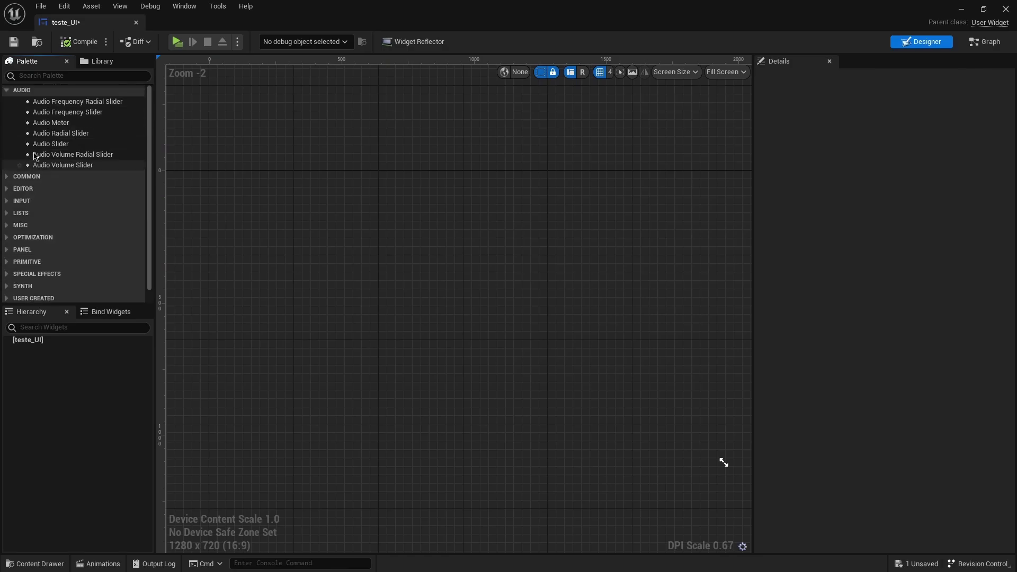
{"action": "left_click", "coordinate": [6, 90]}
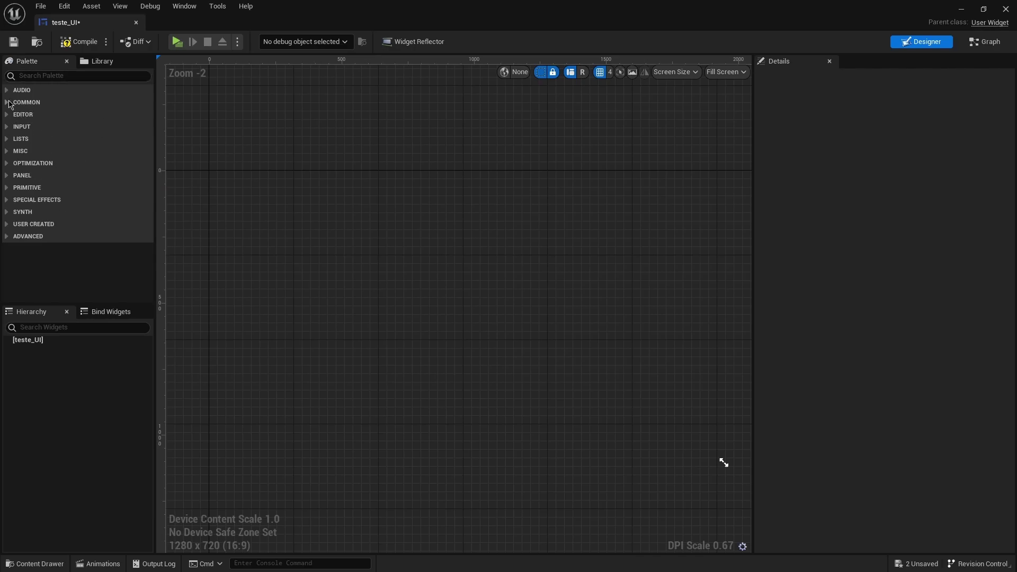
- Add a canvas-filling Button with an Image inside it, and try adding a Text element
{"action": "left_click", "coordinate": [8, 102]}
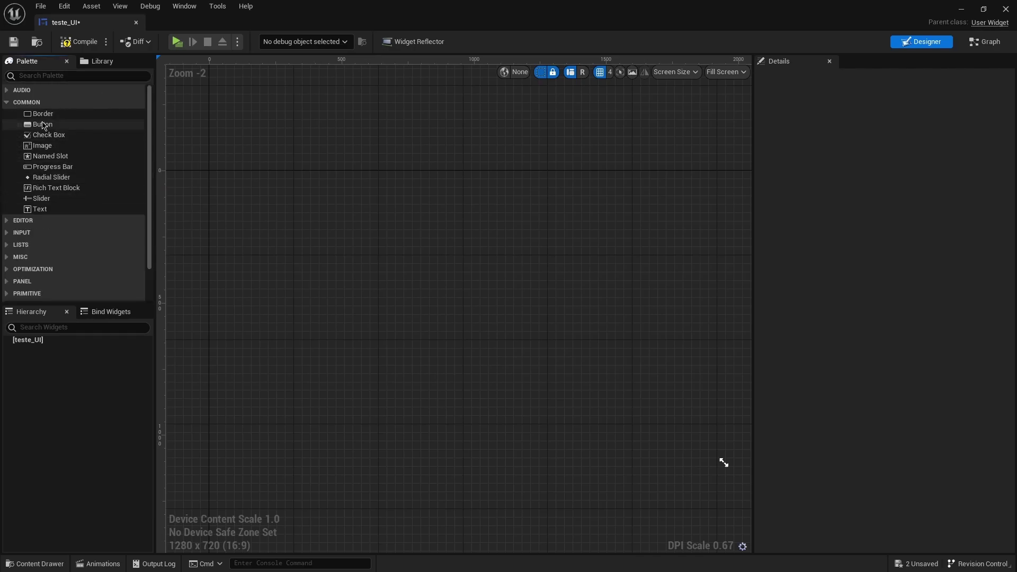
{"action": "left_click_drag", "start_coordinate": [43, 125], "coordinate": [456, 281]}
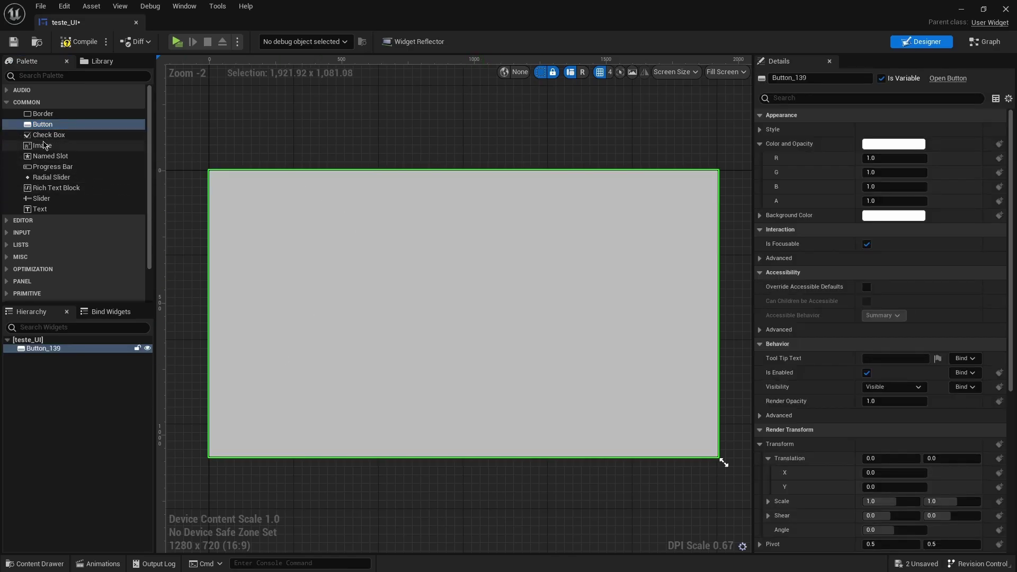
{"action": "left_click_drag", "start_coordinate": [45, 146], "coordinate": [373, 236]}
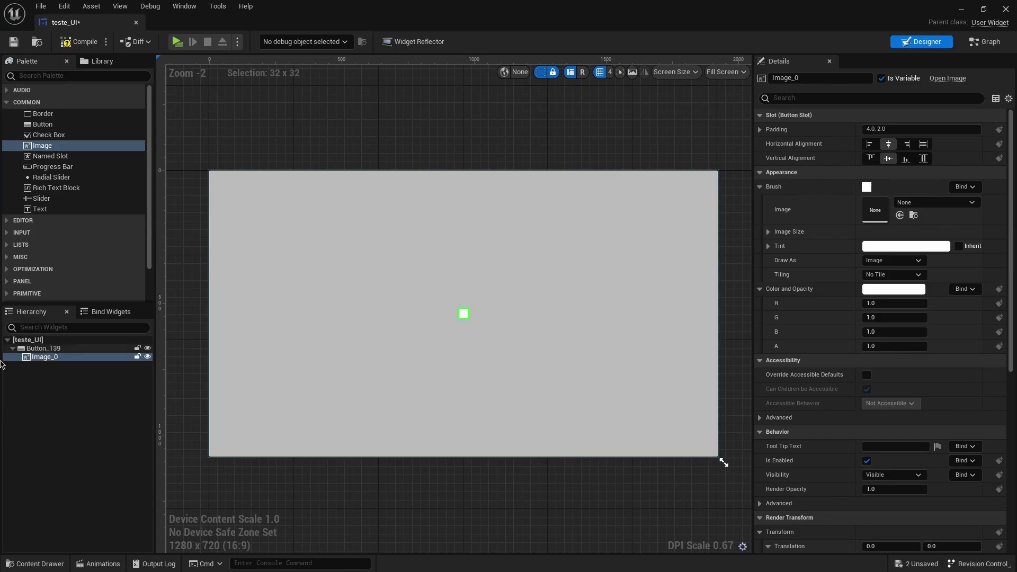
{"action": "left_click_drag", "start_coordinate": [42, 360], "coordinate": [41, 358]}
{"action": "left_click", "coordinate": [40, 360]}
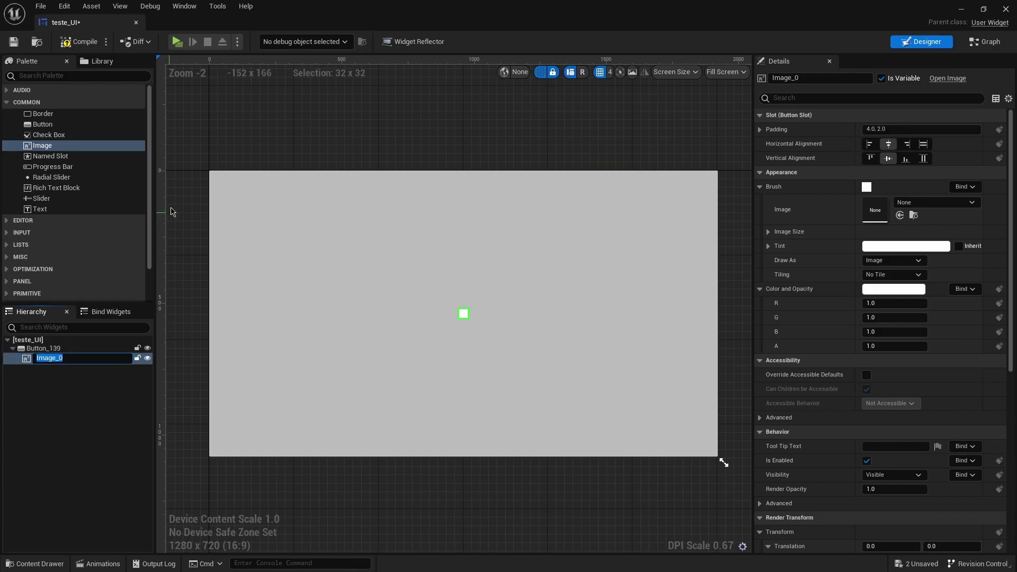
{"action": "mouse_move", "coordinate": [47, 213]}
{"action": "left_mouse_down"}
{"action": "mouse_move", "coordinate": [57, 324]}
{"action": "mouse_move", "coordinate": [370, 275]}
{"action": "left_mouse_up"}
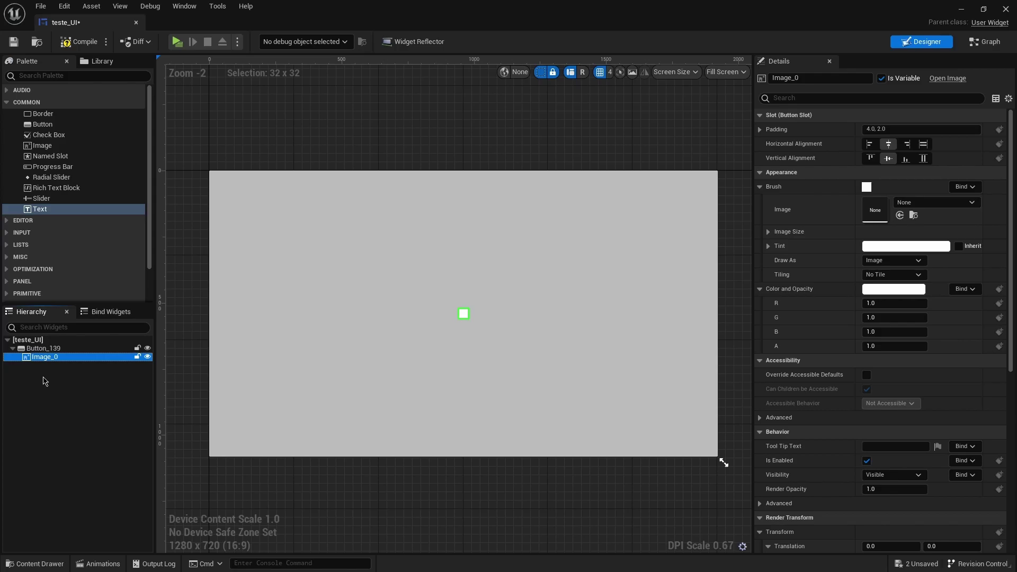
- Inspect the root, button and image, then delete Button_139 along with its Image child
{"action": "left_click", "coordinate": [51, 341]}
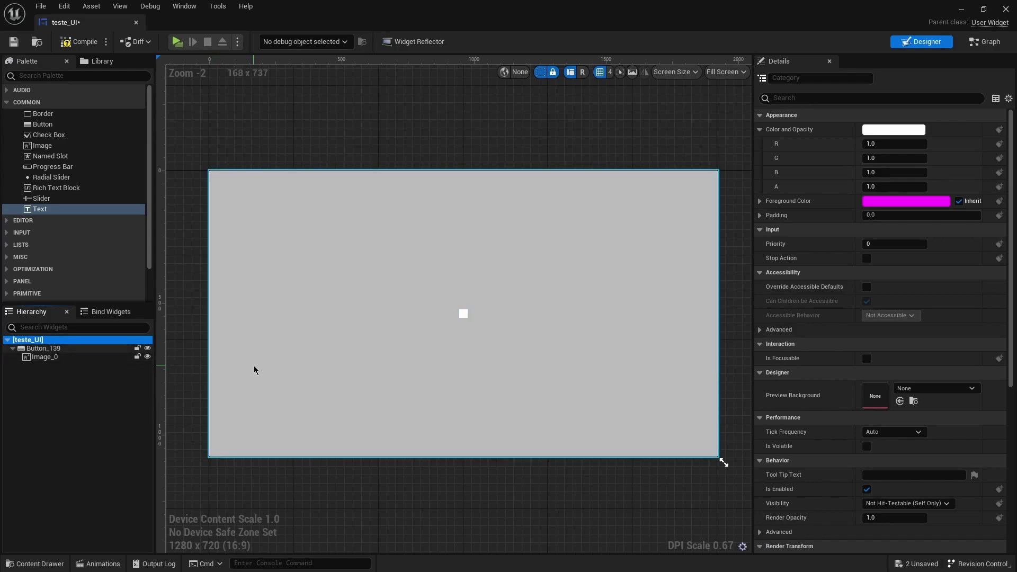
{"action": "left_click", "coordinate": [43, 349]}
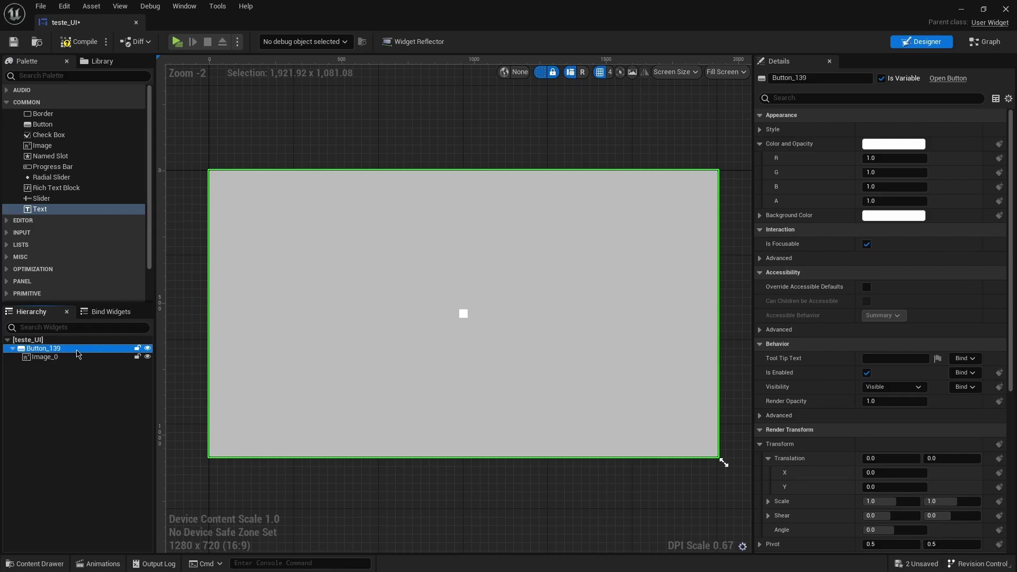
{"action": "left_click", "coordinate": [63, 358]}
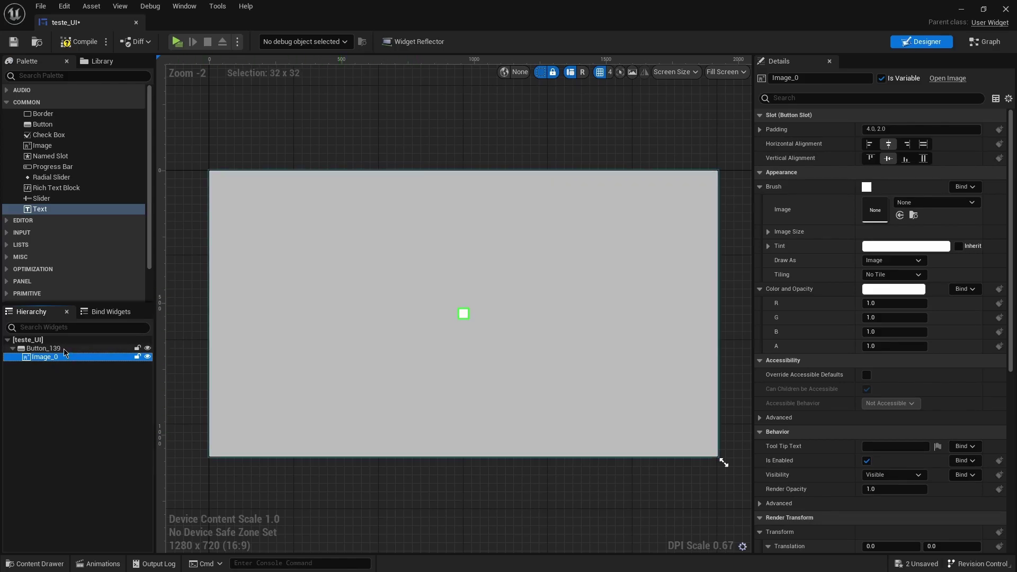
{"action": "left_click", "coordinate": [62, 348]}
{"action": "key", "text": "Delete"}
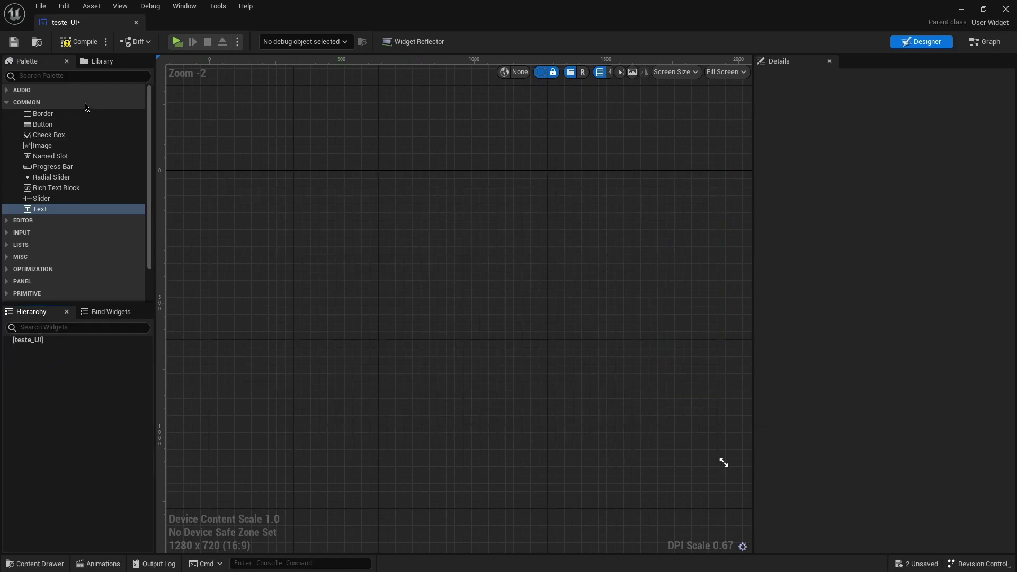
- Search the Palette for 'canva' and add a Canvas Panel as the widget's root
{"action": "left_click", "coordinate": [48, 78]}
{"action": "type", "text": "canva"}
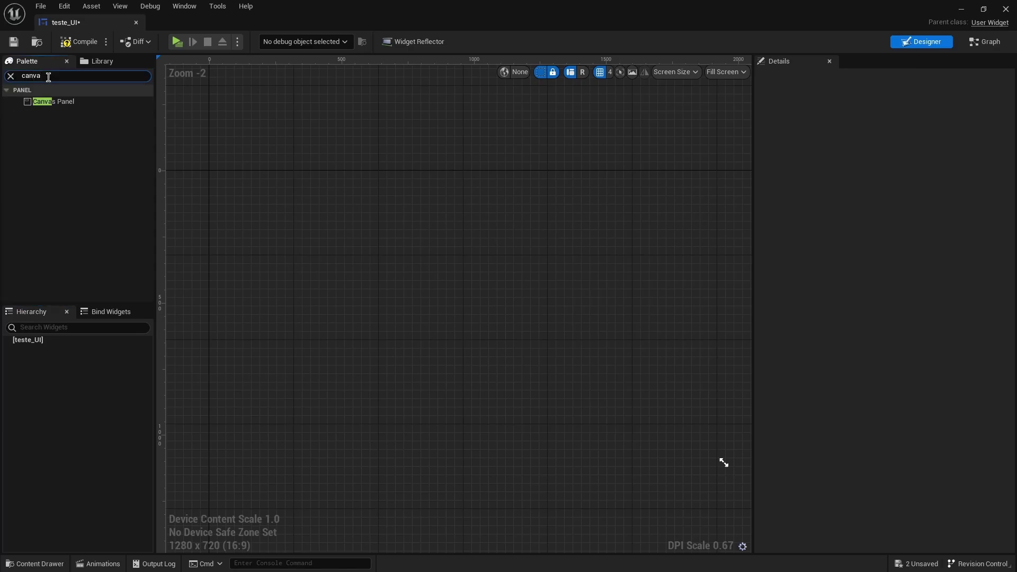
{"action": "left_click_drag", "start_coordinate": [75, 102], "coordinate": [516, 287]}
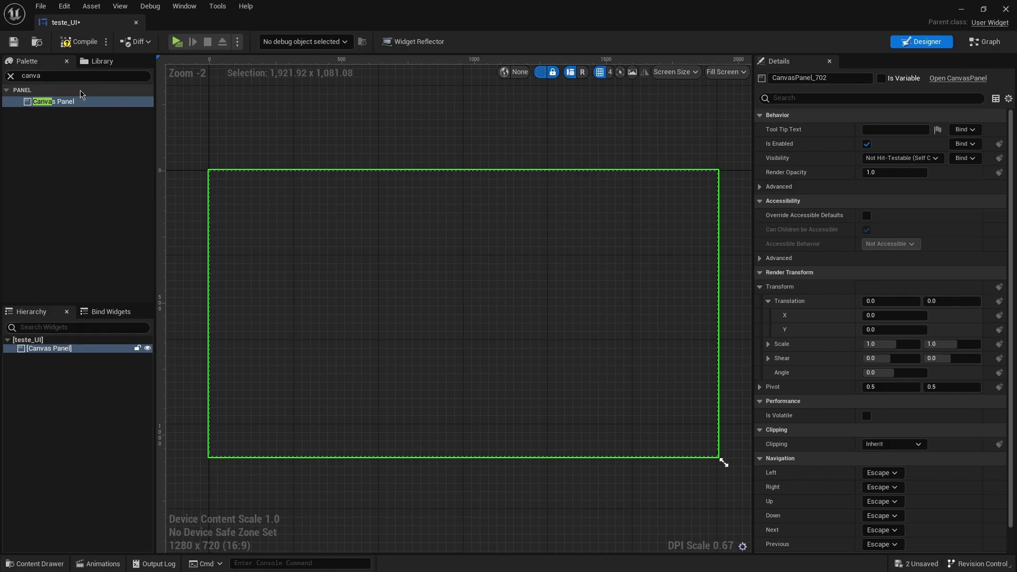
- Drag three Buttons and one Image into the Canvas Panel
{"action": "left_click", "coordinate": [9, 77]}
{"action": "left_click_drag", "start_coordinate": [42, 123], "coordinate": [64, 371]}
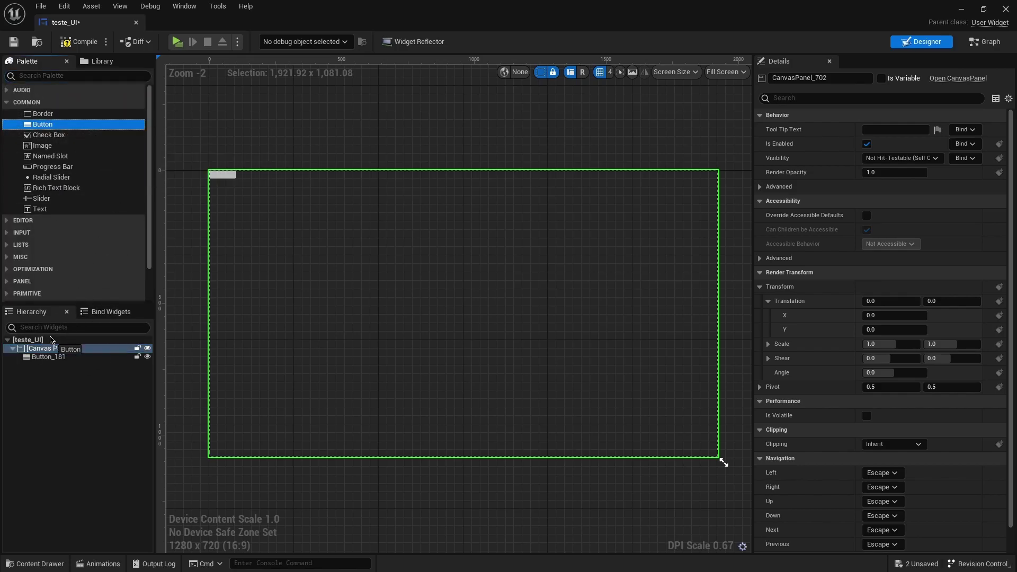
{"action": "left_click_drag", "start_coordinate": [43, 124], "coordinate": [53, 350]}
{"action": "left_click_drag", "start_coordinate": [42, 124], "coordinate": [79, 350]}
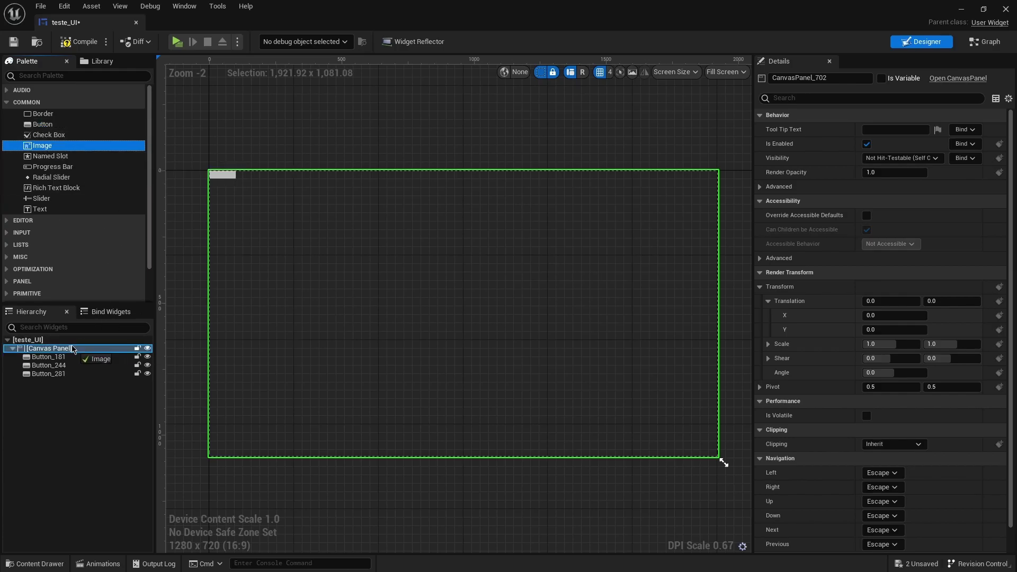
{"action": "left_click_drag", "start_coordinate": [42, 145], "coordinate": [64, 351]}
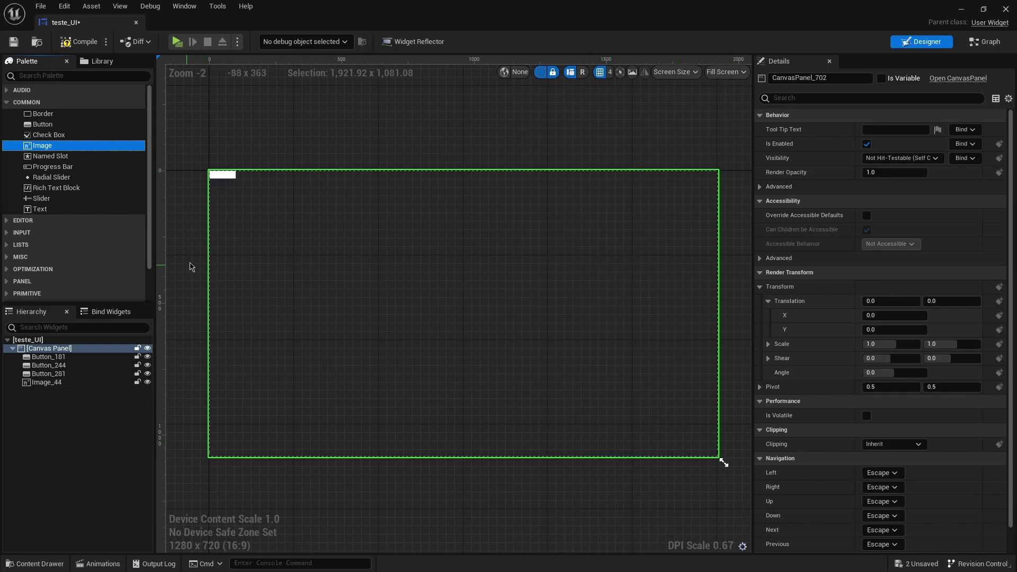
- Centre Image_44 between Button_281 and Button_244, move Button_181 top-right, and add a Text Block
{"action": "left_click", "coordinate": [48, 357]}
{"action": "left_click", "coordinate": [47, 382]}
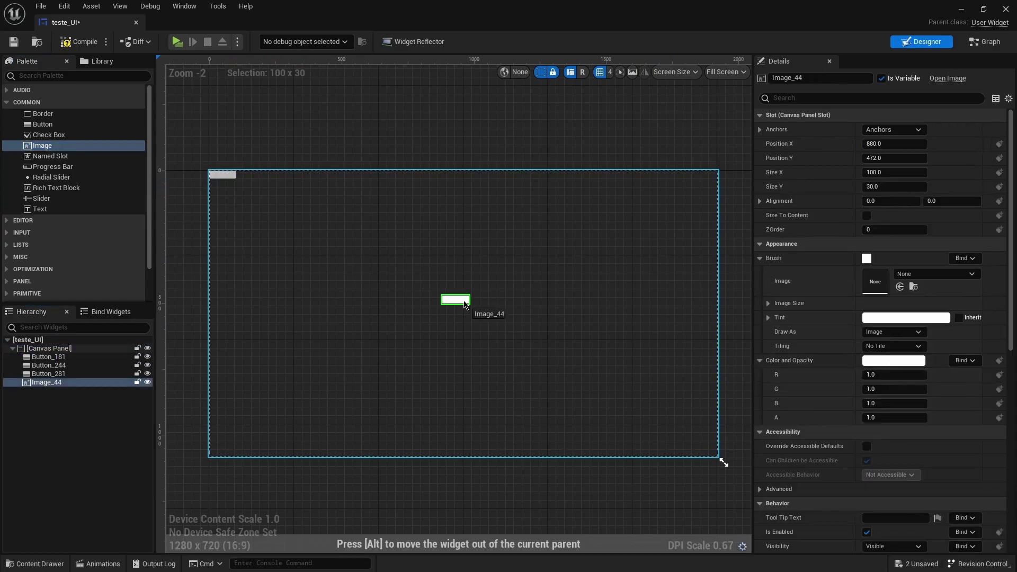
{"action": "left_click_drag", "start_coordinate": [223, 175], "coordinate": [456, 299]}
{"action": "left_click_drag", "start_coordinate": [228, 175], "coordinate": [462, 281]}
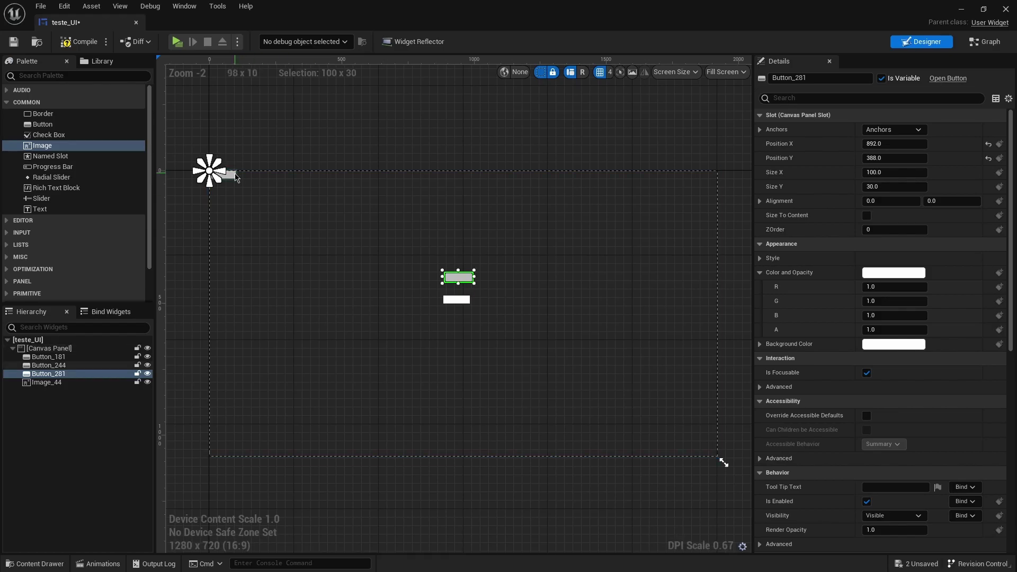
{"action": "left_click_drag", "start_coordinate": [233, 174], "coordinate": [468, 326]}
{"action": "mouse_move", "coordinate": [225, 175]}
{"action": "left_mouse_down"}
{"action": "mouse_move", "coordinate": [646, 213]}
{"action": "mouse_move", "coordinate": [697, 189]}
{"action": "left_mouse_up"}
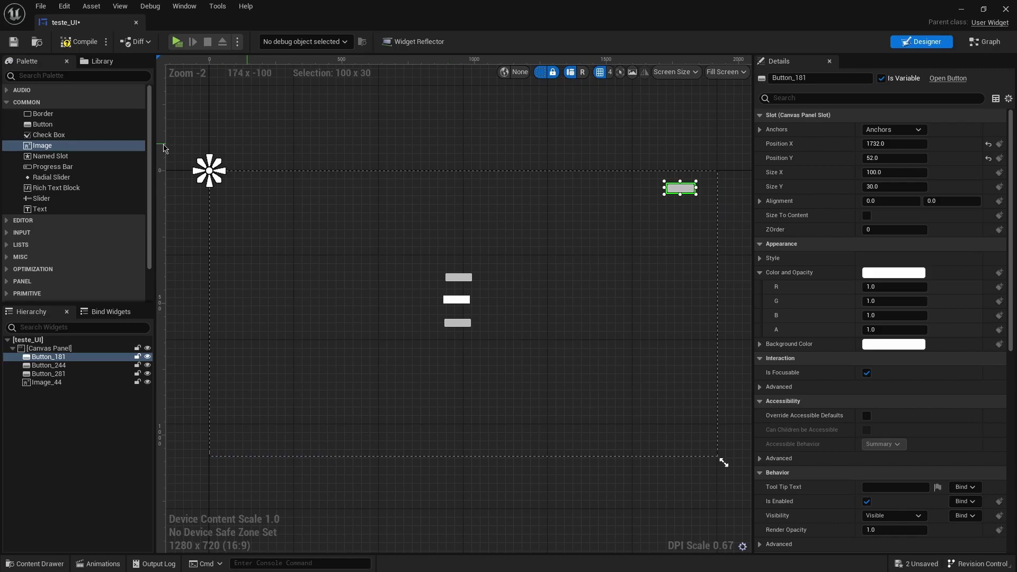
{"action": "mouse_move", "coordinate": [40, 208]}
{"action": "left_mouse_down"}
{"action": "mouse_move", "coordinate": [275, 201]}
{"action": "mouse_move", "coordinate": [261, 196]}
{"action": "left_mouse_up"}
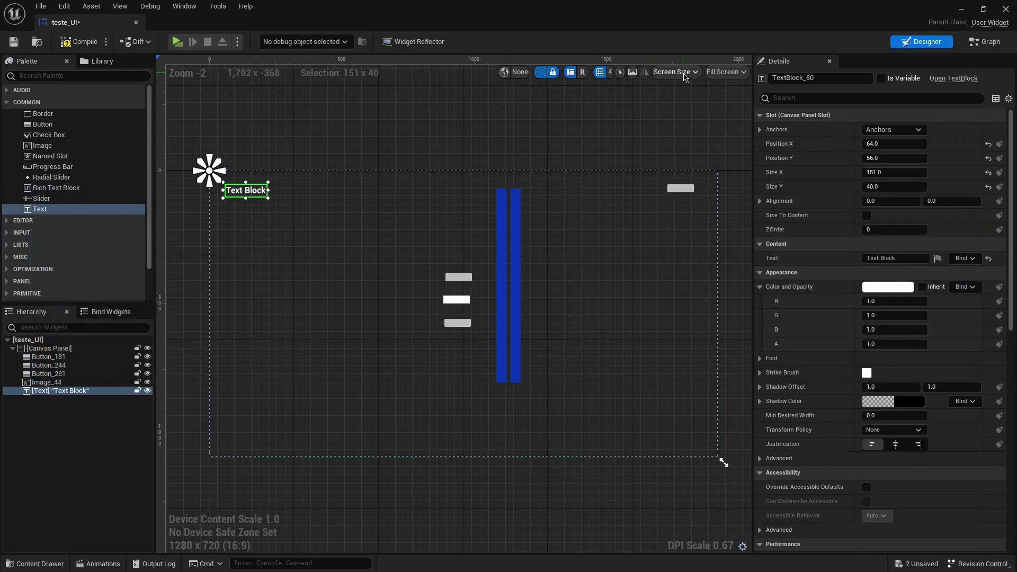
- Set the preview screen size to Phones > Samsung Galaxy S8 (Adreno), 1280 x 624
{"action": "left_click", "coordinate": [684, 74]}
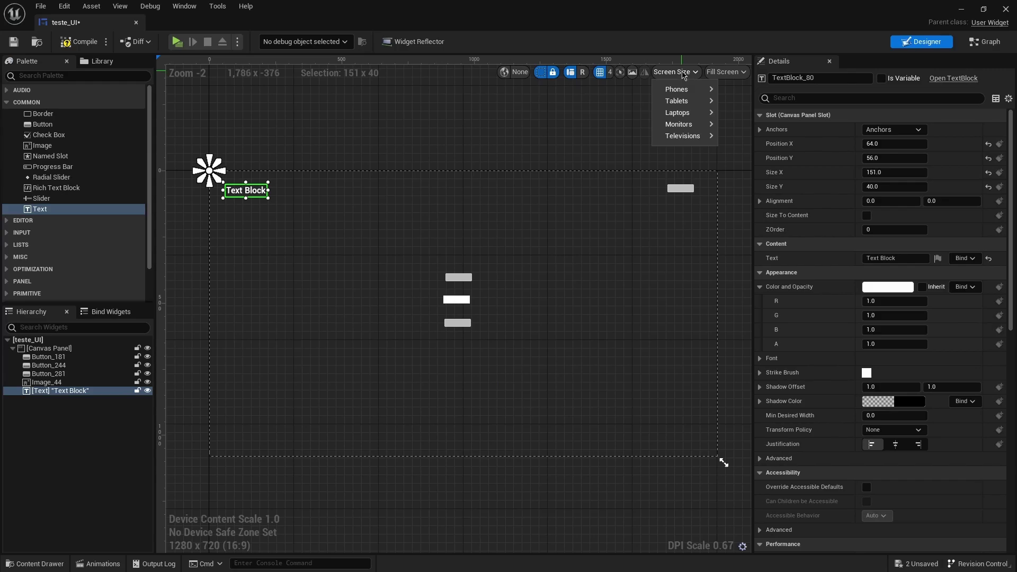
{"action": "mouse_move", "coordinate": [683, 89]}
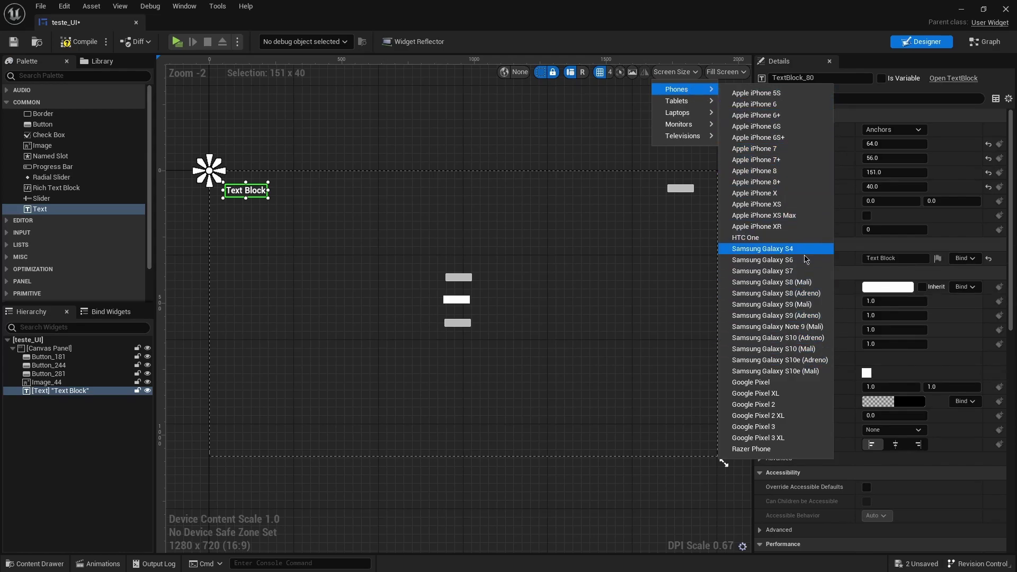
{"action": "left_click", "coordinate": [783, 295]}
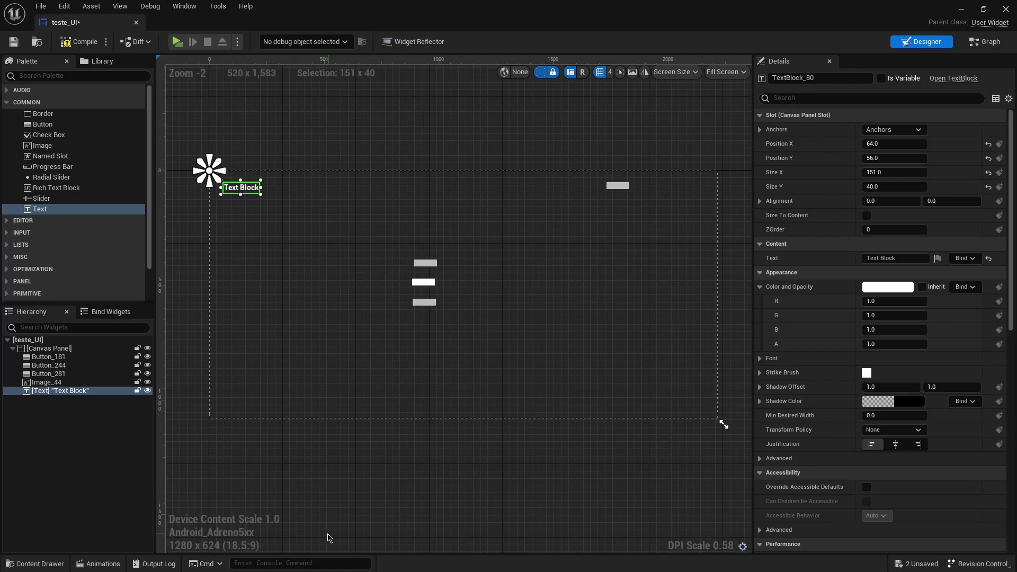
- Deselect widgets and switch the preview to portrait orientation
{"action": "left_click", "coordinate": [616, 421]}
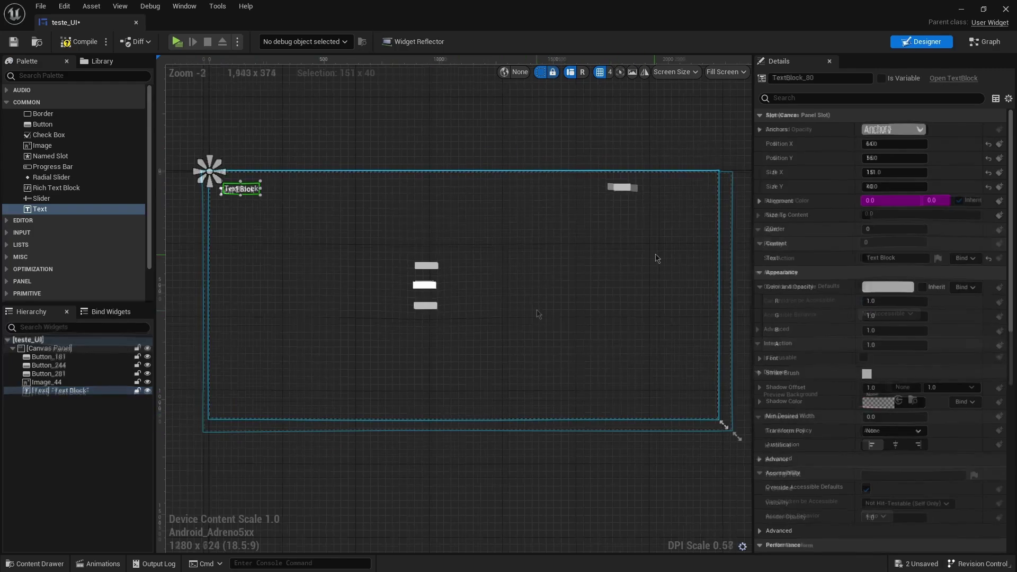
{"action": "scroll", "coordinate": [580, 314], "scroll_direction": "down", "scroll_amount": 1}
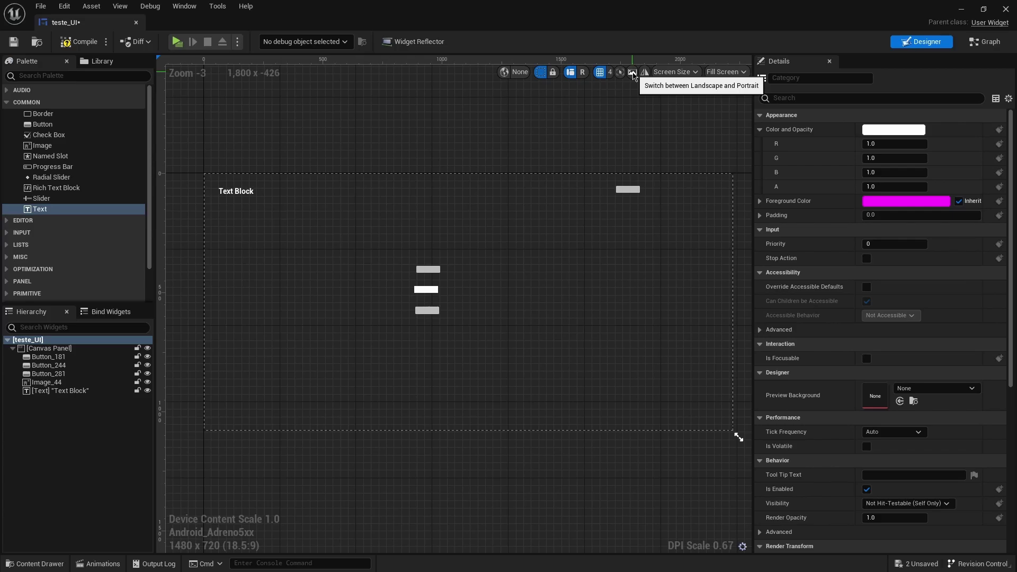
{"action": "left_click", "coordinate": [633, 76]}
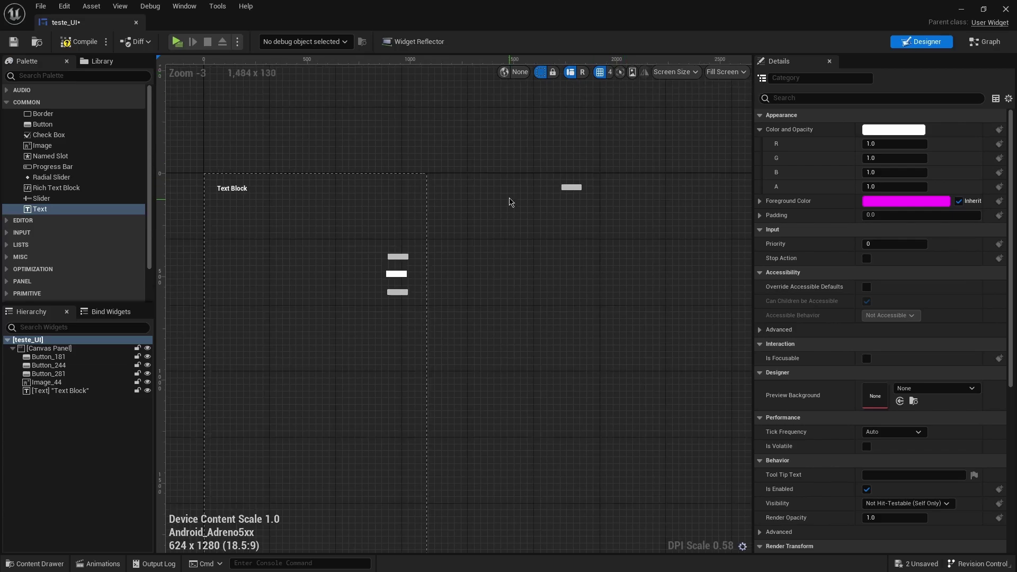
{"action": "scroll", "coordinate": [544, 139], "scroll_direction": "down", "scroll_amount": 1}
{"action": "scroll", "coordinate": [408, 349], "scroll_direction": "up", "scroll_amount": 1}
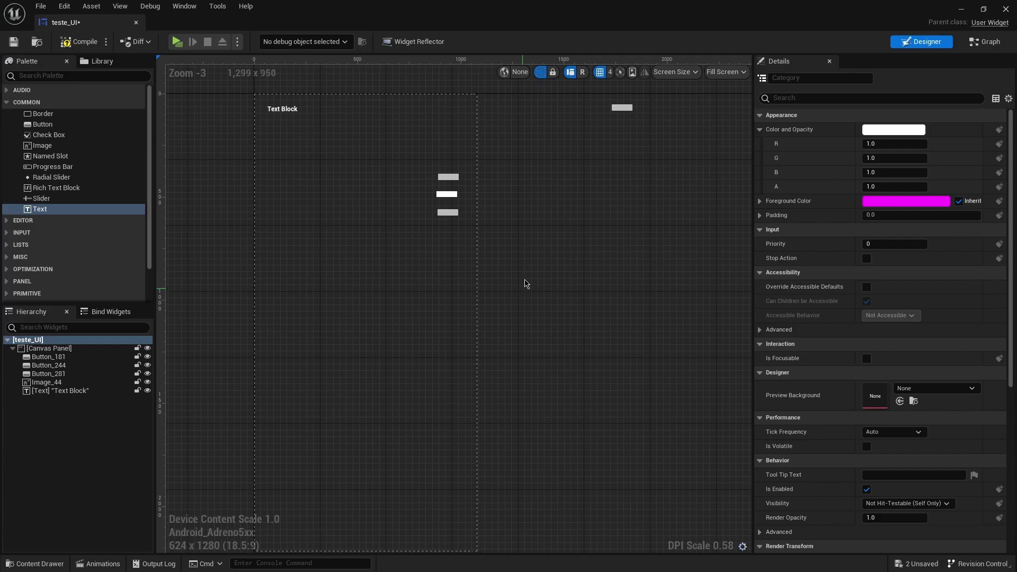
{"action": "scroll", "coordinate": [522, 269], "scroll_direction": "down", "scroll_amount": 1}
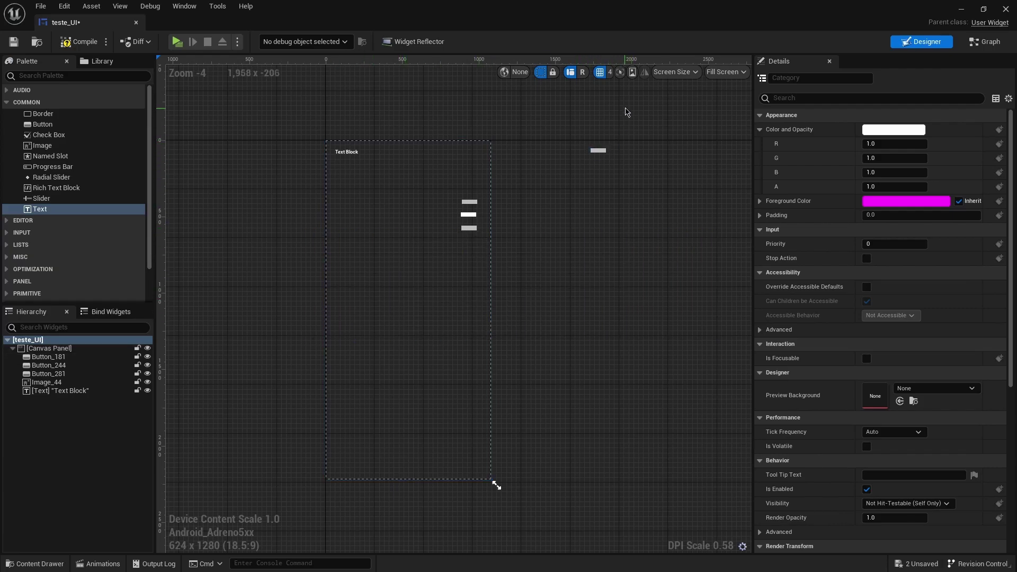
- Return to landscape and reset the screen size to the default 1280 x 720
{"action": "left_click", "coordinate": [632, 72]}
{"action": "left_click", "coordinate": [676, 72]}
{"action": "mouse_move", "coordinate": [694, 139]}
{"action": "left_click", "coordinate": [735, 137]}
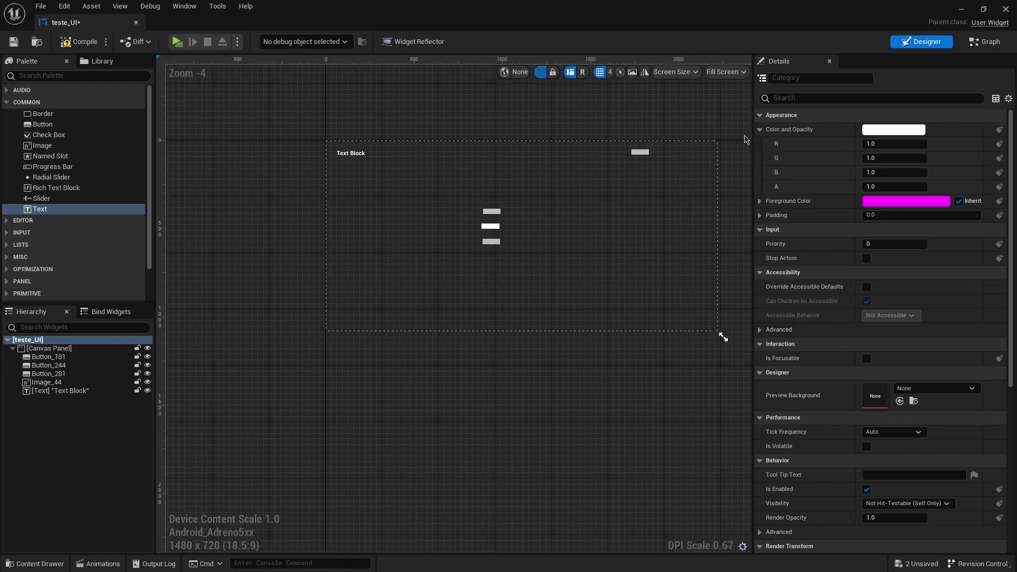
{"action": "scroll", "coordinate": [594, 102], "scroll_direction": "up", "scroll_amount": 1}
{"action": "scroll", "coordinate": [507, 127], "scroll_direction": "up", "scroll_amount": 1}
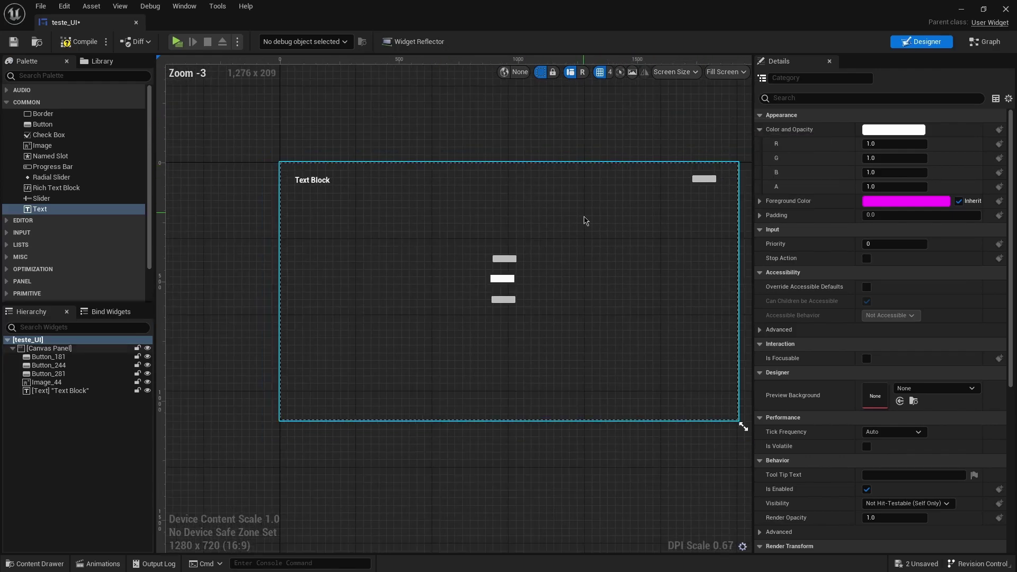
{"action": "scroll", "coordinate": [490, 109], "scroll_direction": "down", "scroll_amount": 1}
- Anchor the Text Block to top centre and test it in portrait and landscape
{"action": "left_click", "coordinate": [321, 182]}
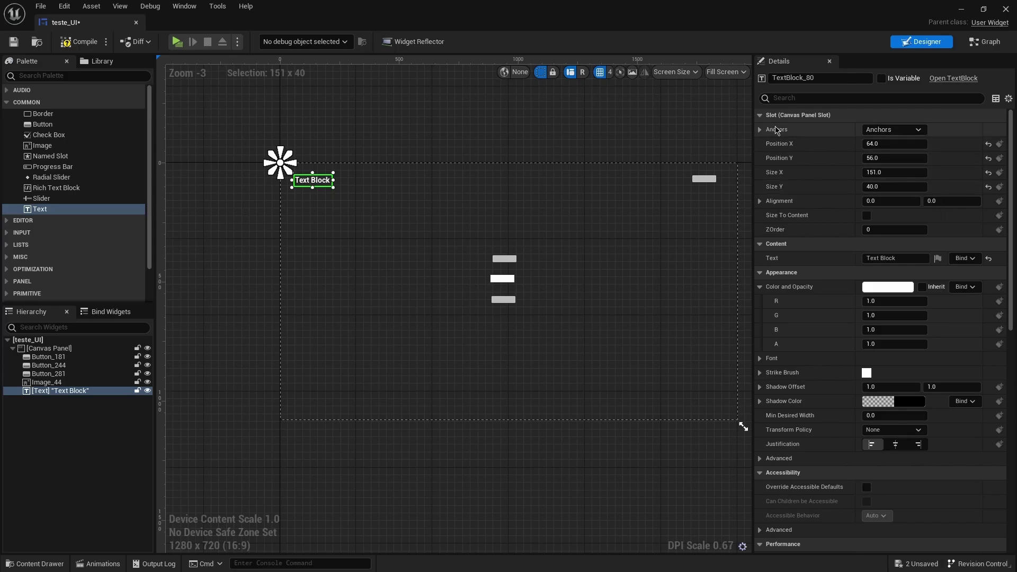
{"action": "left_click", "coordinate": [919, 134]}
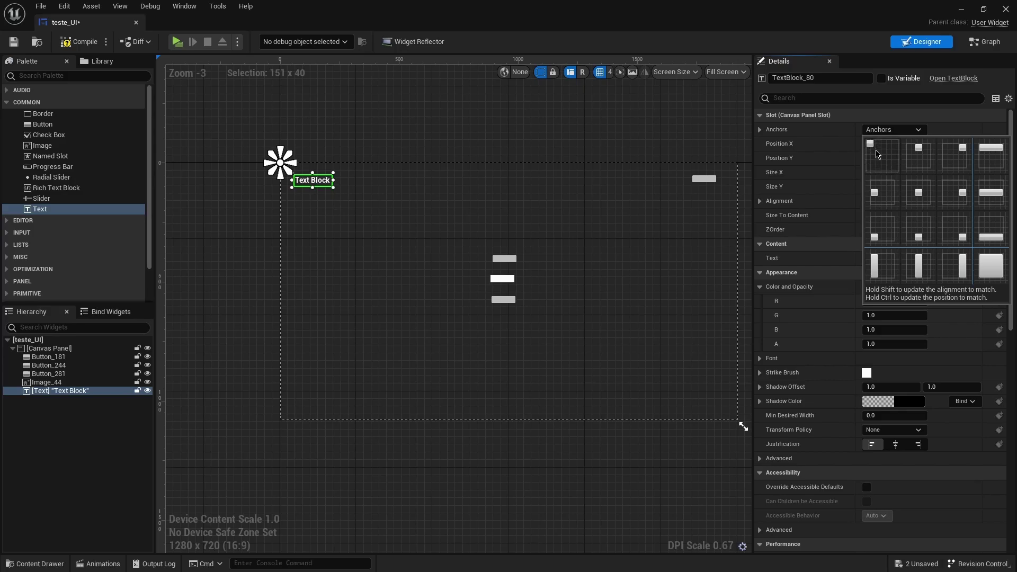
{"action": "left_click", "coordinate": [914, 156]}
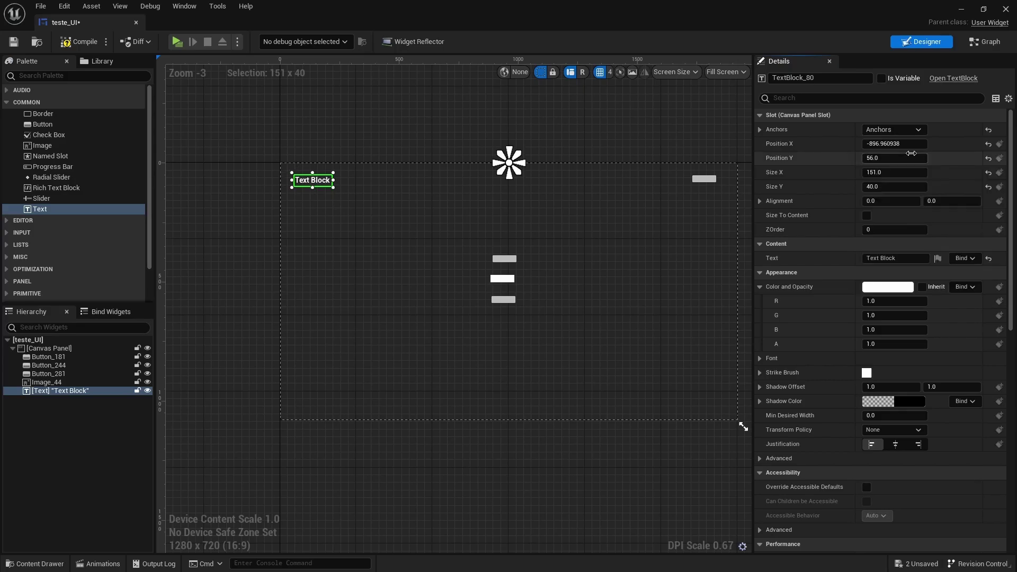
{"action": "left_click", "coordinate": [632, 73]}
{"action": "left_click", "coordinate": [632, 73]}
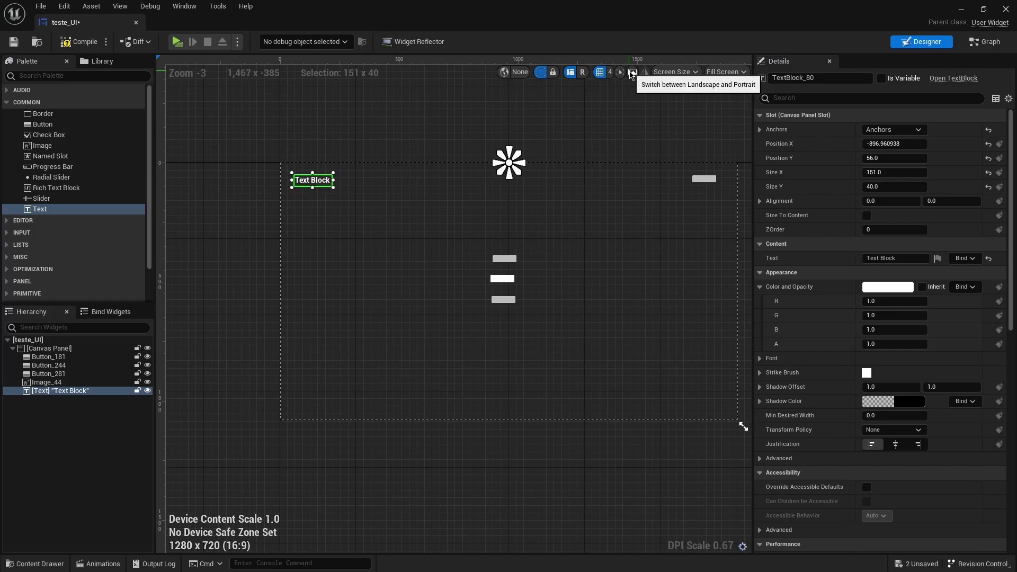
{"action": "left_click", "coordinate": [631, 73]}
{"action": "left_click", "coordinate": [632, 73]}
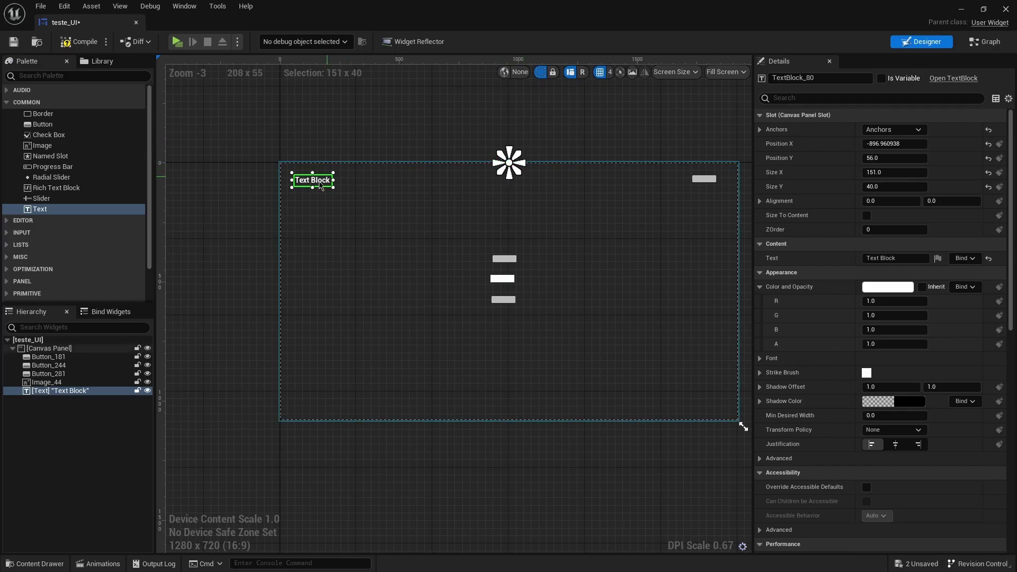
{"action": "left_click", "coordinate": [632, 73]}
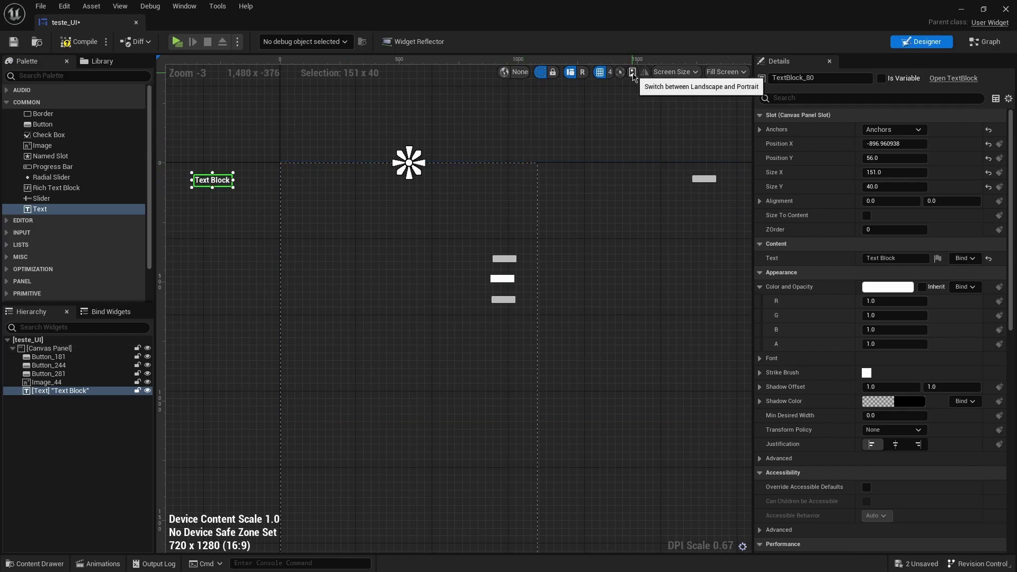
{"action": "left_click", "coordinate": [632, 73]}
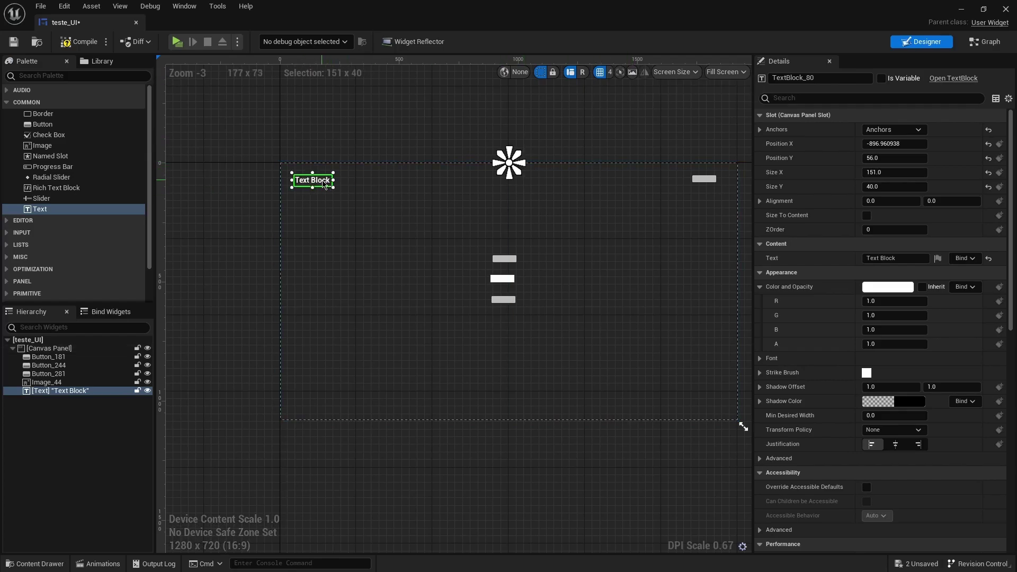
- Move the Text Block to the top centre and recheck orientations, ending in portrait
{"action": "left_click_drag", "start_coordinate": [324, 184], "coordinate": [517, 179]}
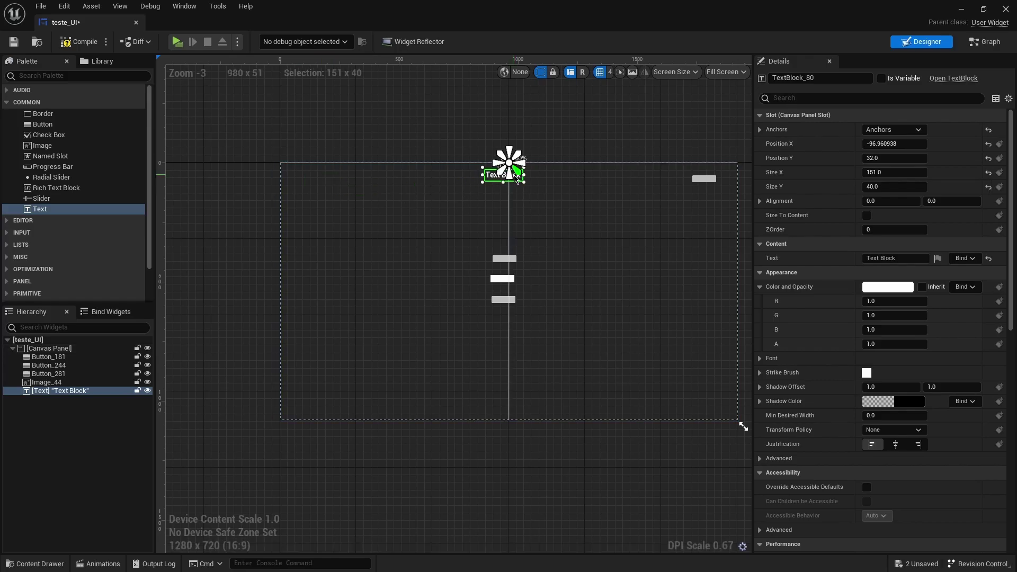
{"action": "left_click", "coordinate": [632, 73]}
{"action": "left_click", "coordinate": [632, 73]}
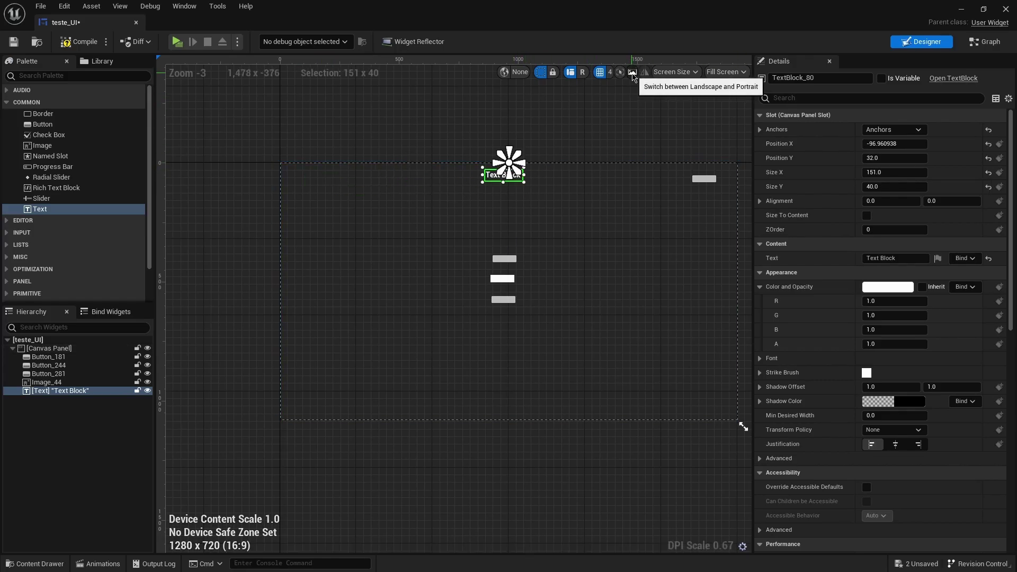
{"action": "left_click", "coordinate": [633, 74]}
{"action": "left_click", "coordinate": [633, 74]}
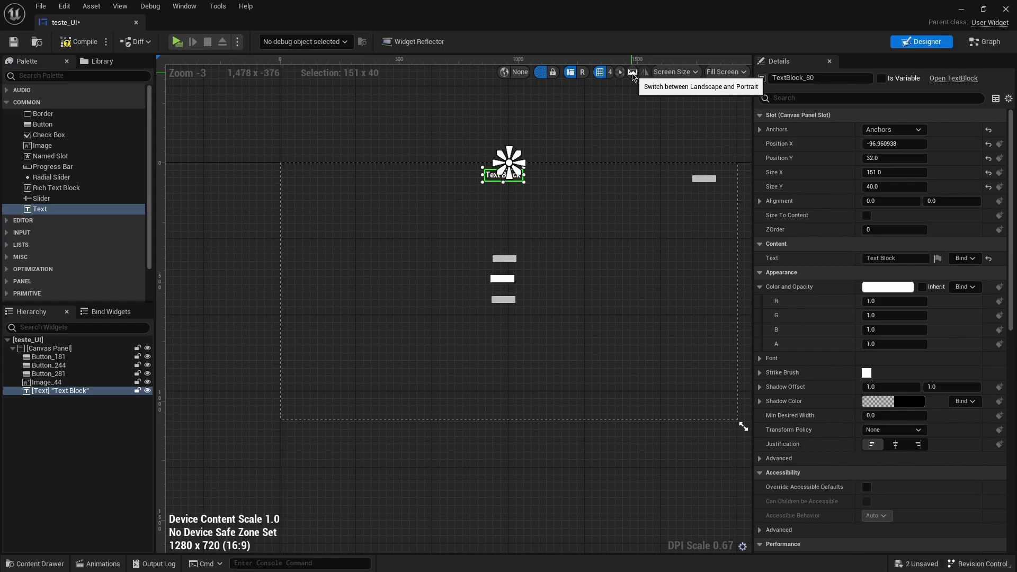
{"action": "left_click", "coordinate": [633, 74]}
{"action": "left_click", "coordinate": [633, 74]}
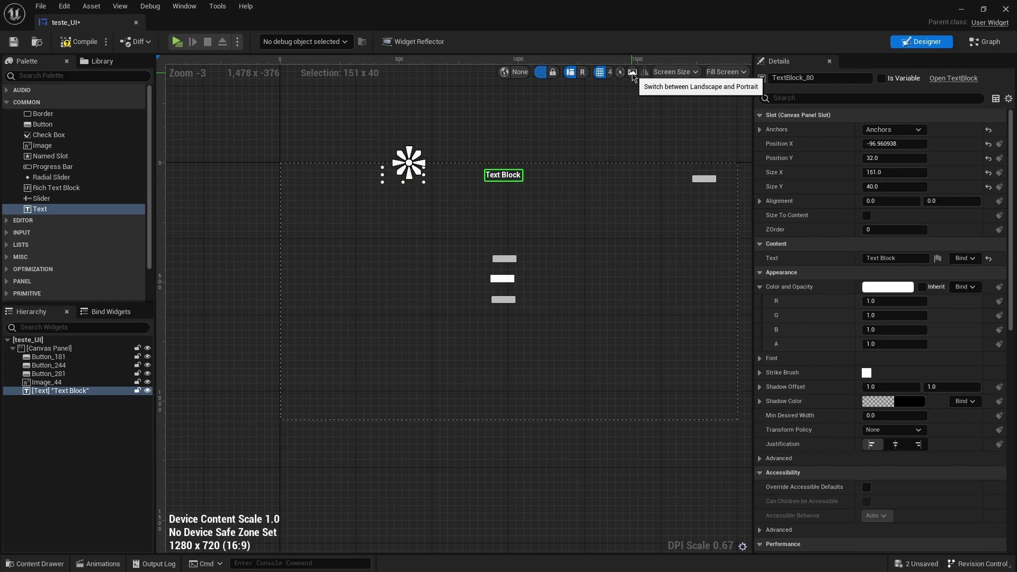
{"action": "left_click", "coordinate": [633, 74]}
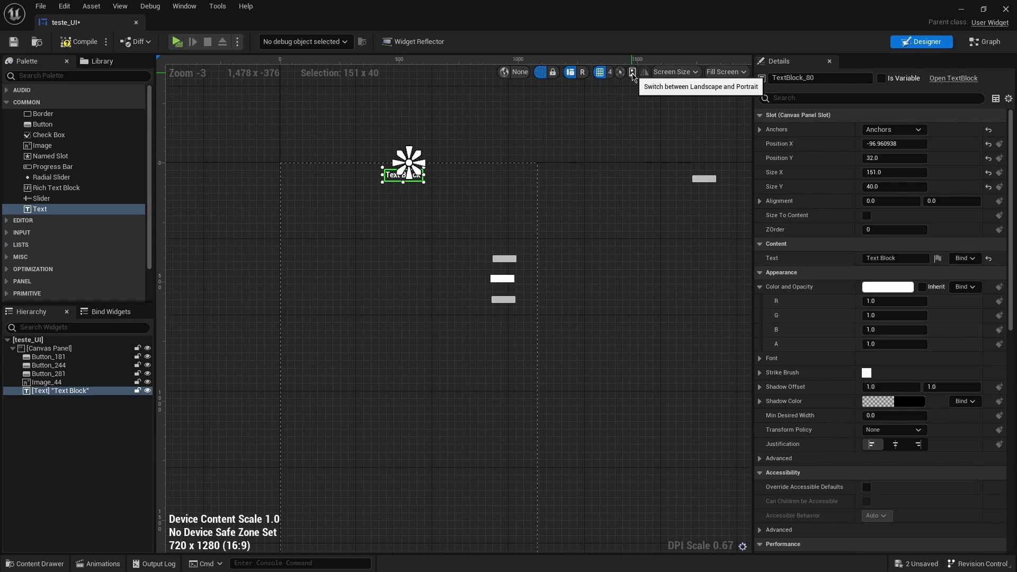
{"action": "left_click", "coordinate": [633, 74]}
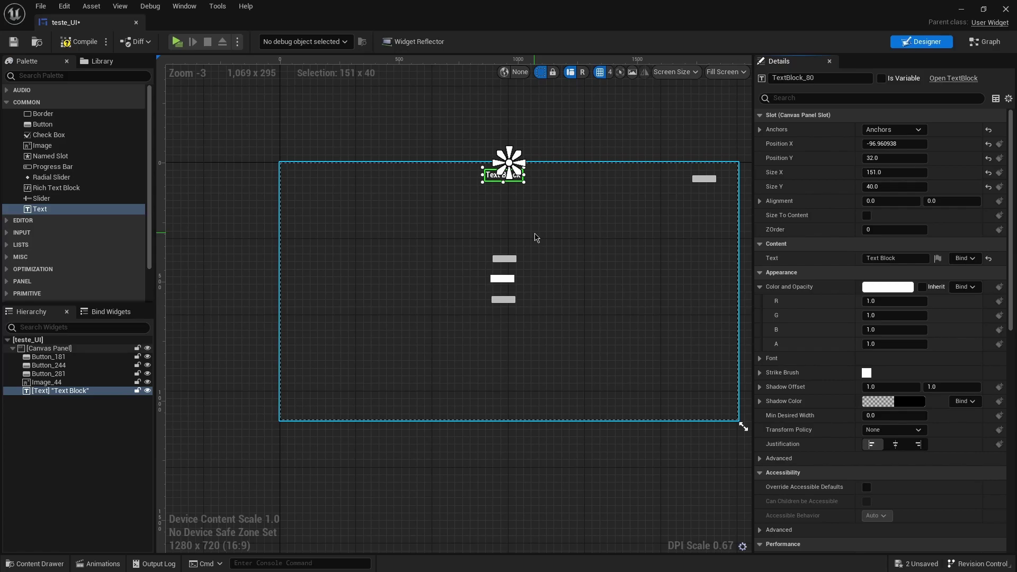
- Save teste_UI and go back to the Tests level editor tab
{"action": "left_click", "coordinate": [15, 42]}
{"action": "mouse_move", "coordinate": [65, 22]}
{"action": "left_mouse_down"}
{"action": "mouse_move", "coordinate": [198, 34]}
{"action": "mouse_move", "coordinate": [193, 24]}
{"action": "left_mouse_up"}
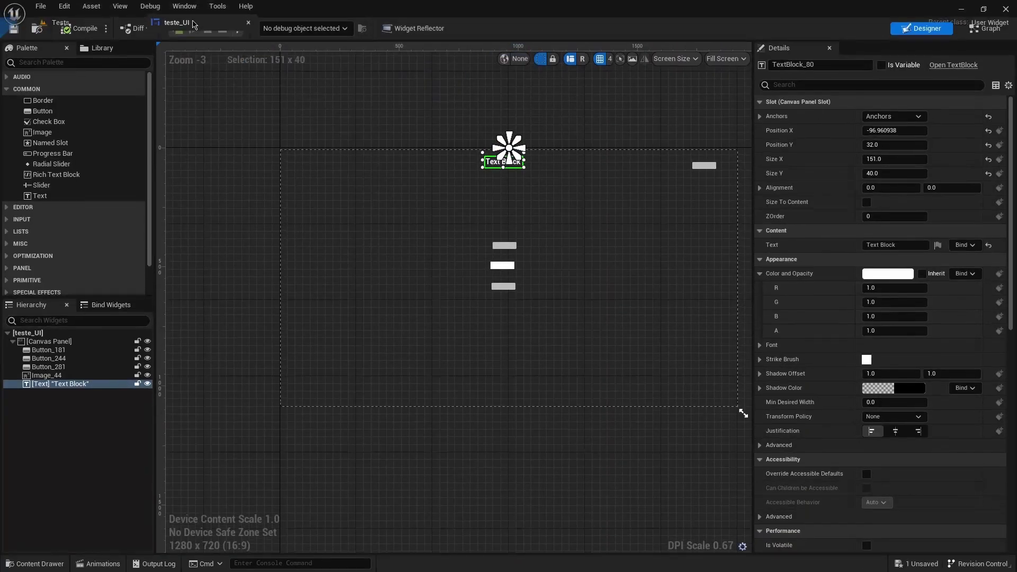
{"action": "left_click", "coordinate": [60, 22]}
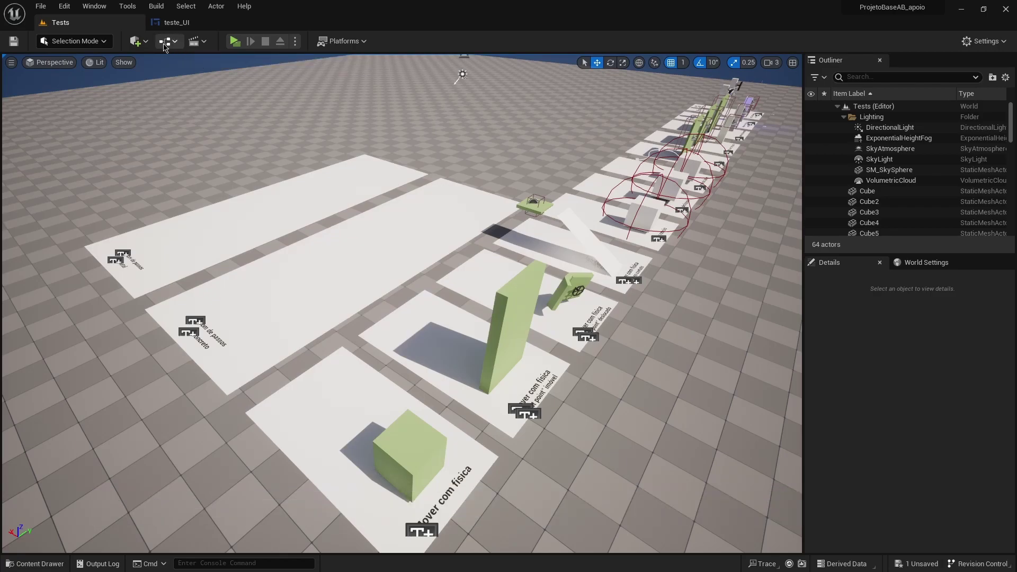
- Open the Tests Level Blueprint and add a teste_UI Create Widget node after BeginPlay
{"action": "left_click", "coordinate": [164, 45]}
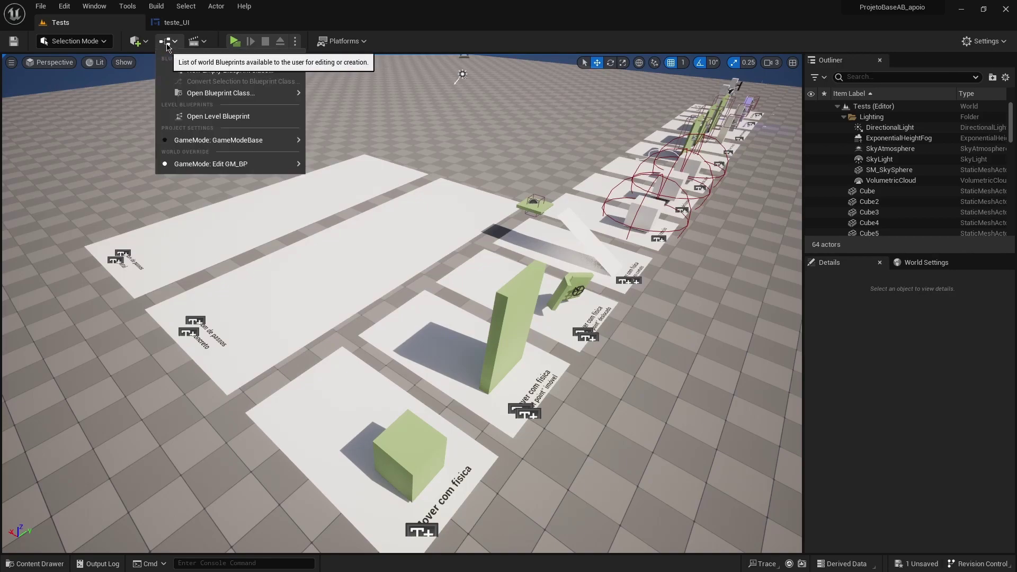
{"action": "left_click", "coordinate": [197, 117]}
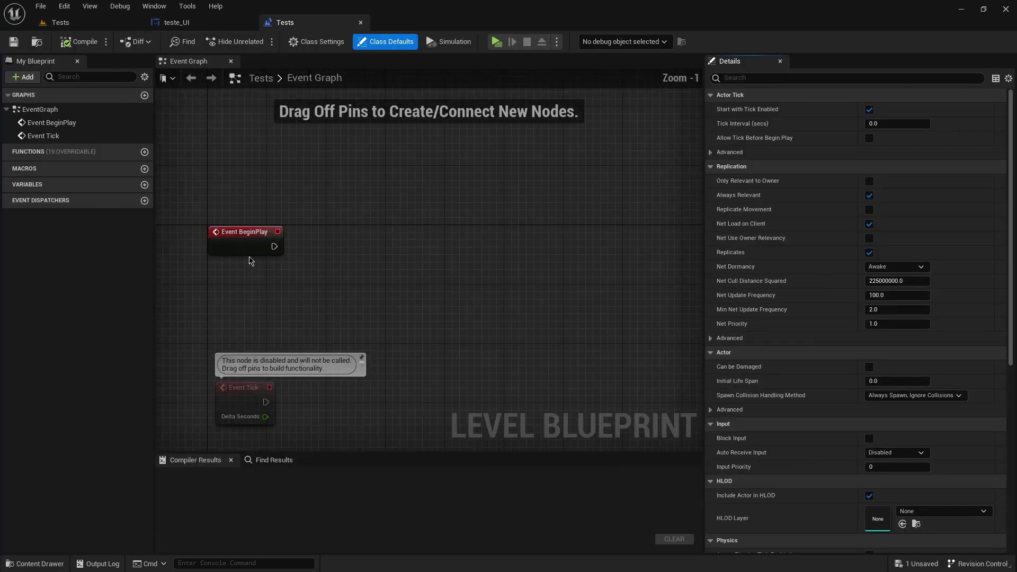
{"action": "scroll", "coordinate": [250, 260], "scroll_direction": "up", "scroll_amount": 1}
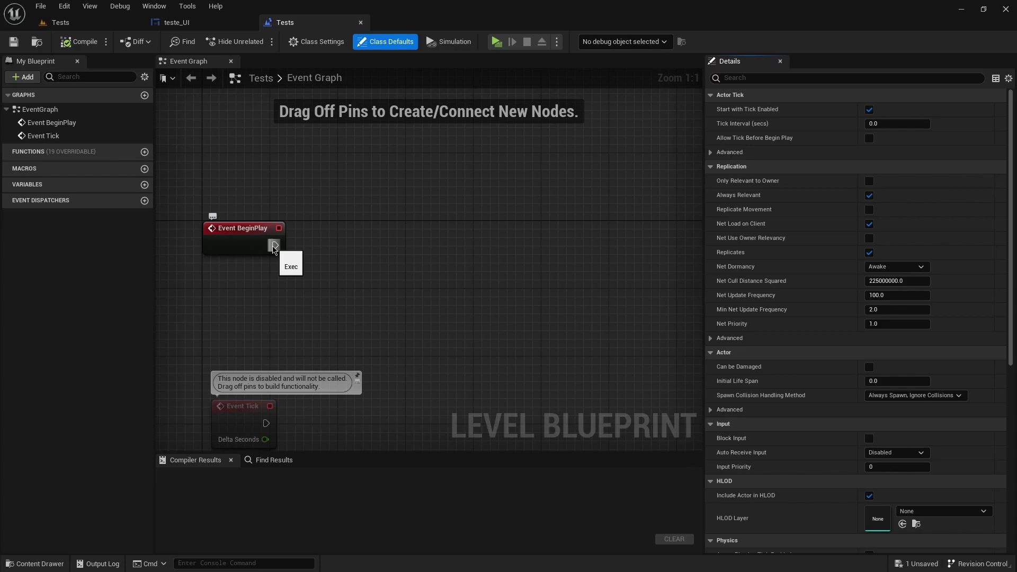
{"action": "left_click_drag", "start_coordinate": [275, 246], "coordinate": [416, 245]}
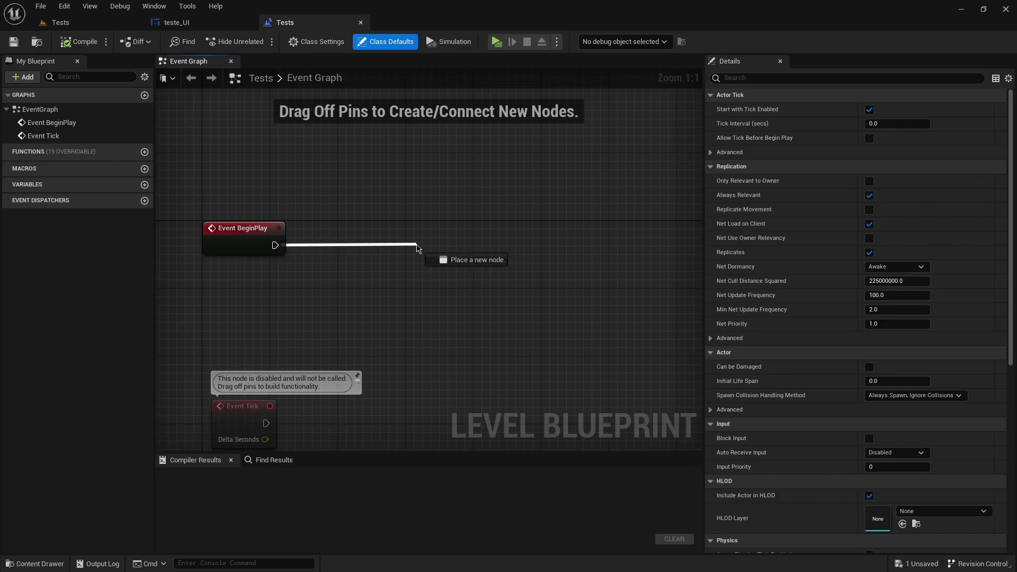
{"action": "type", "text": "create widget"}
{"action": "key", "text": "Return"}
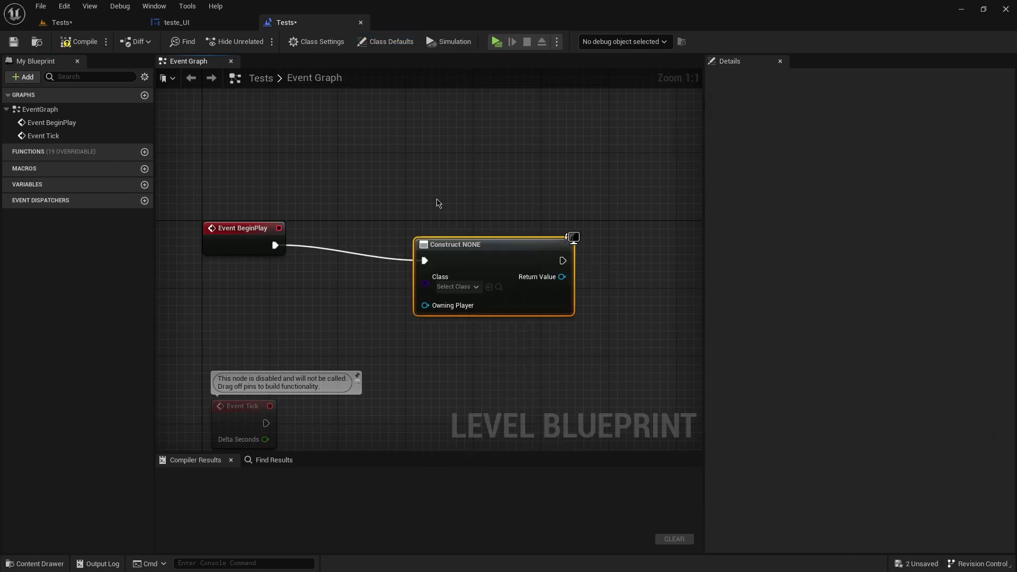
{"action": "left_click", "coordinate": [468, 291]}
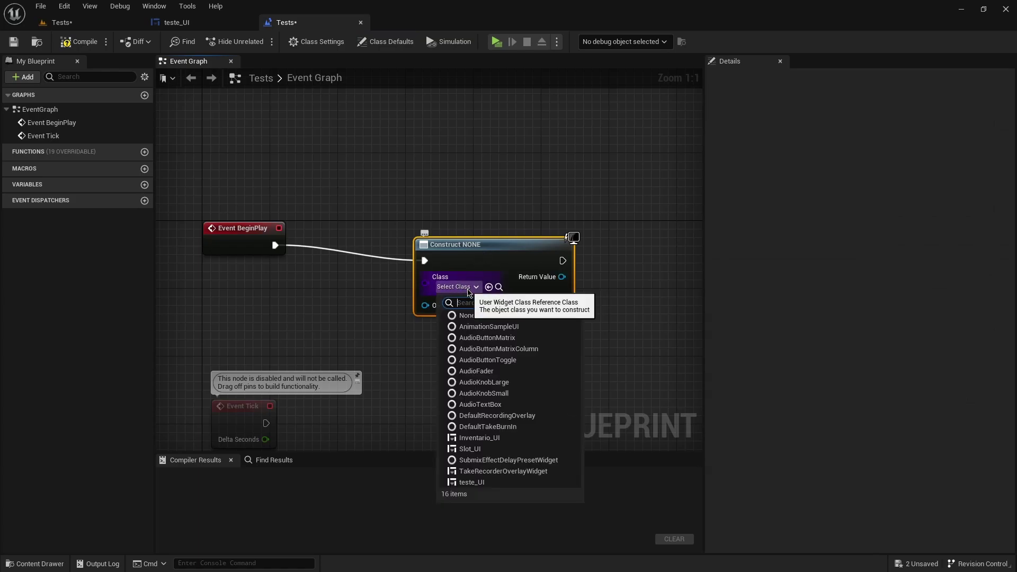
{"action": "left_click", "coordinate": [478, 482]}
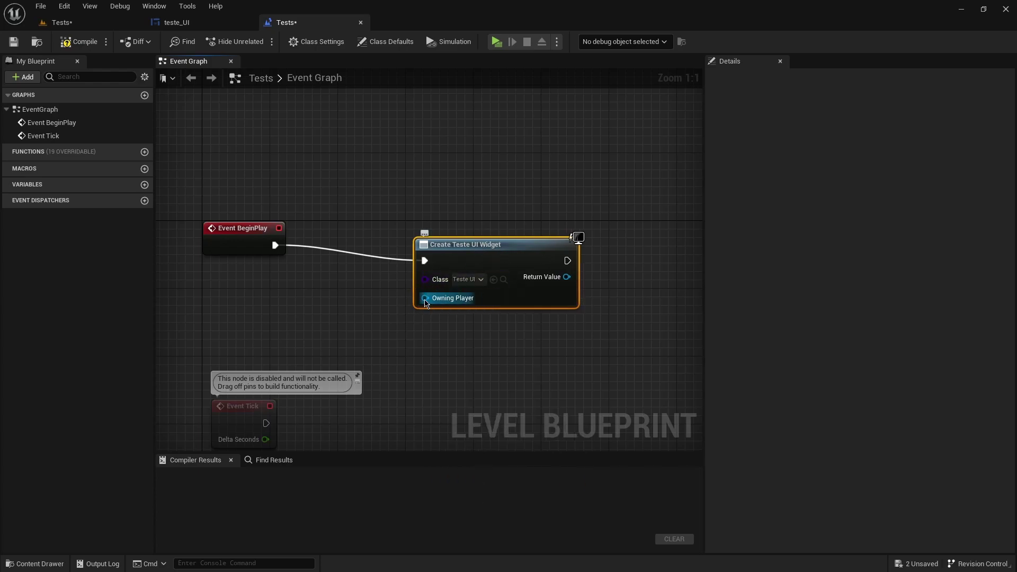
- Connect Get Player Controller to Owning Player and test-play the level
{"action": "left_click_drag", "start_coordinate": [425, 298], "coordinate": [354, 310]}
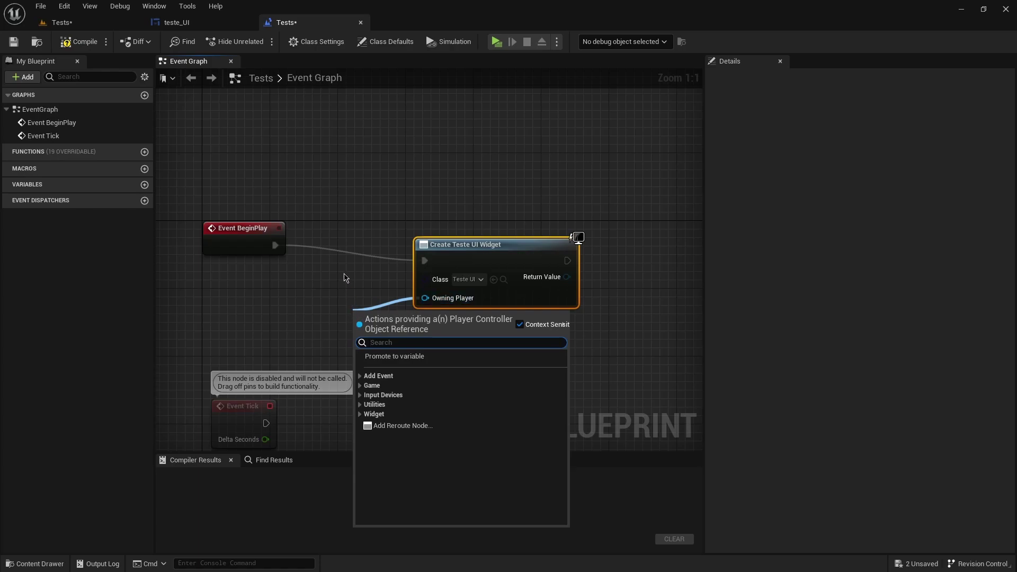
{"action": "type", "text": "get"}
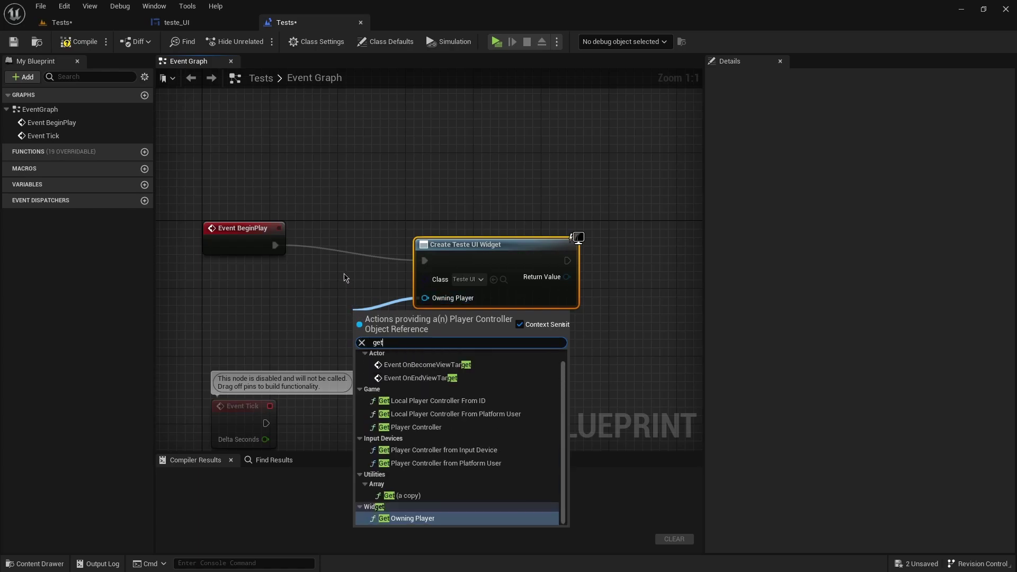
{"action": "type", "text": " player"}
{"action": "left_click", "coordinate": [408, 392]}
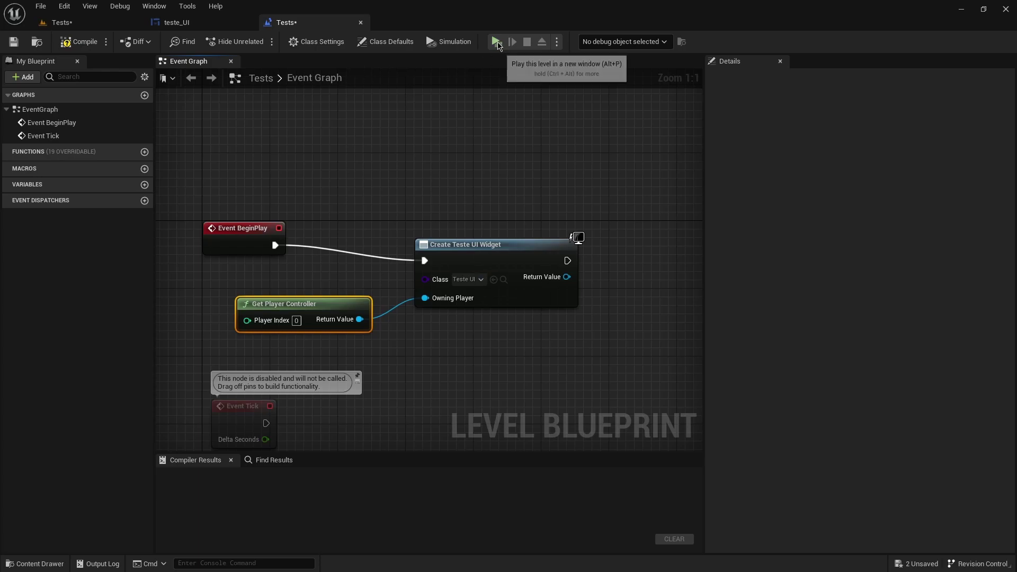
{"action": "left_click", "coordinate": [497, 41]}
{"action": "key", "text": "Escape"}
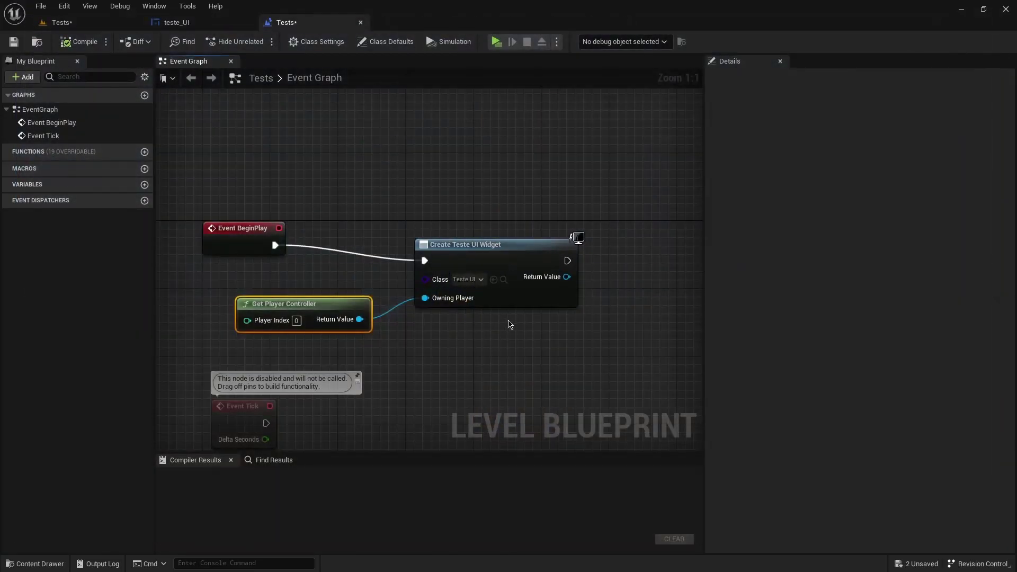
- Add an Add to Viewport node fed by the widget's Return Value
{"action": "right_click_drag", "start_coordinate": [703, 297], "coordinate": [595, 298]}
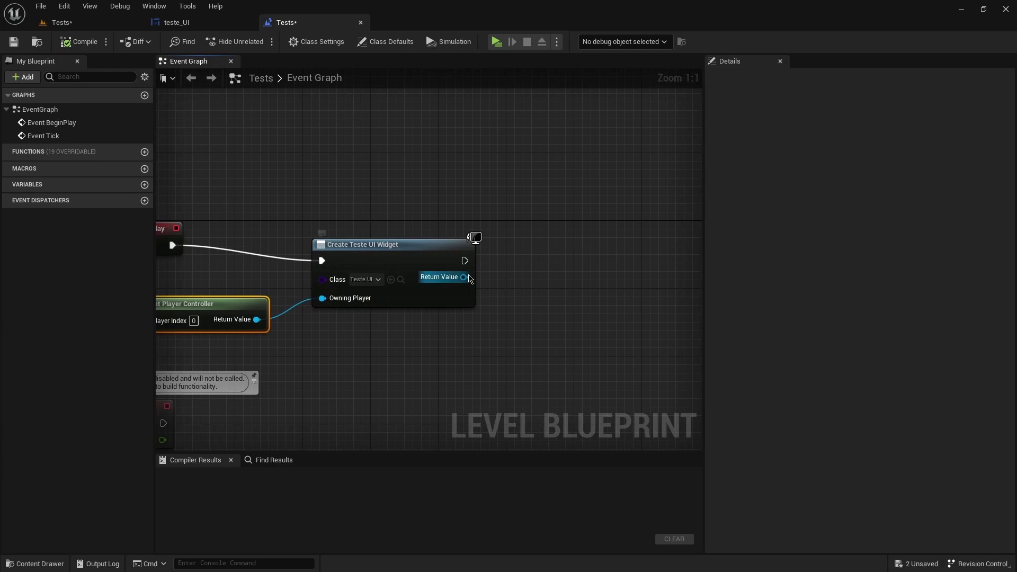
{"action": "left_click_drag", "start_coordinate": [464, 277], "coordinate": [561, 283]}
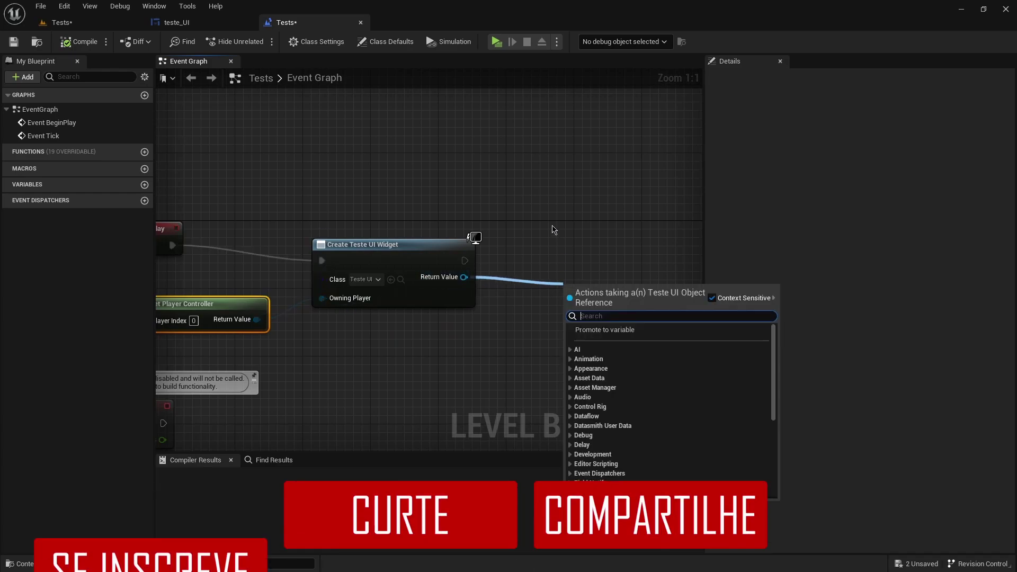
{"action": "type", "text": "vie"}
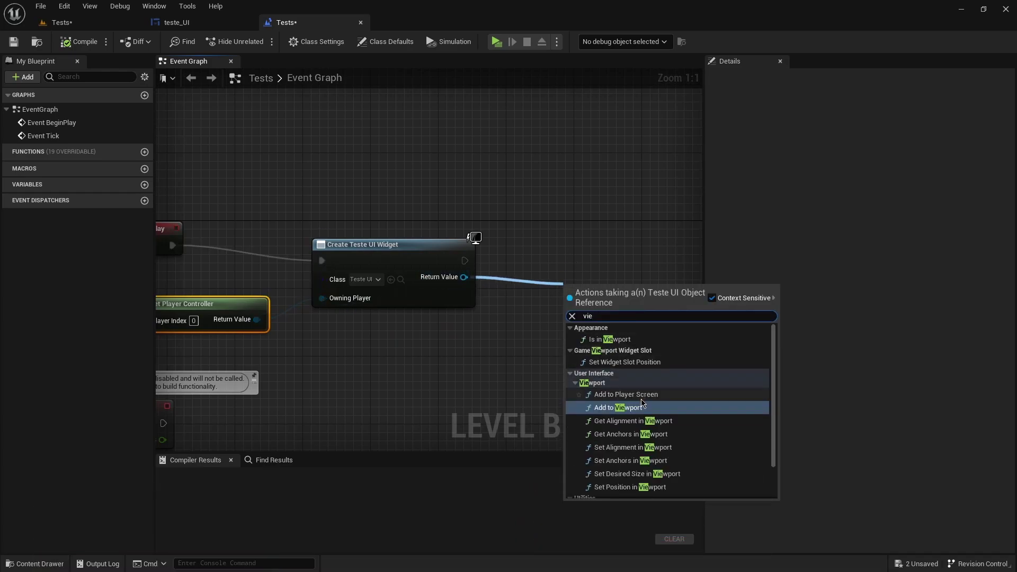
{"action": "left_click", "coordinate": [619, 407]}
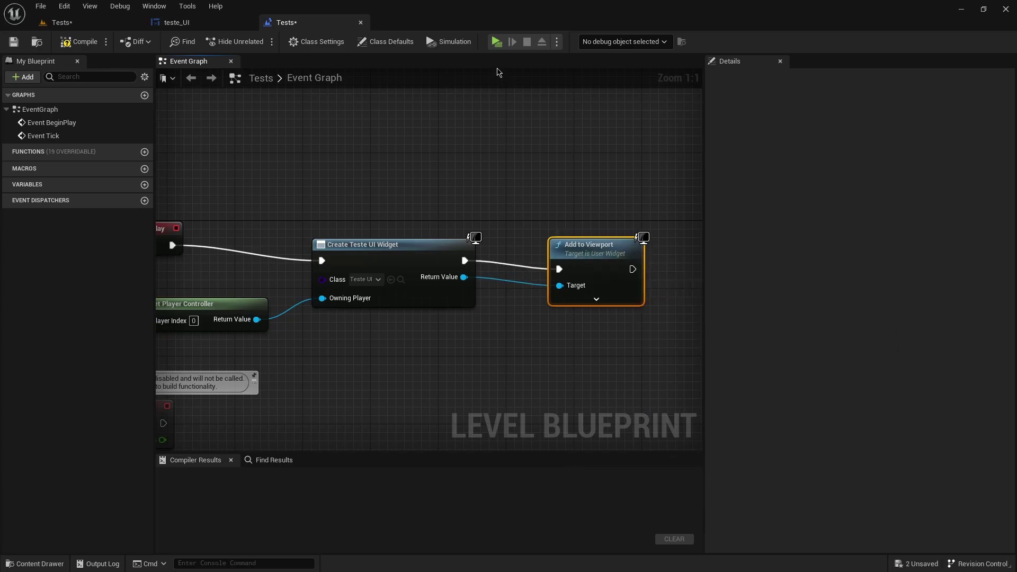
- Play the level to preview the Text Block and buttons, then stop with Esc
{"action": "left_click", "coordinate": [496, 41]}
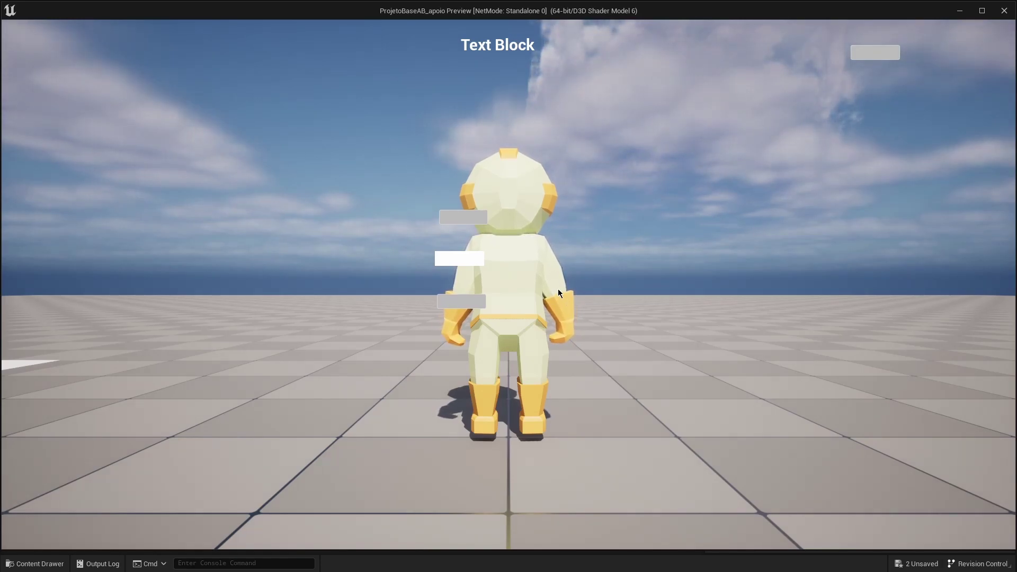
{"action": "key", "text": "Escape"}
{"action": "scroll", "coordinate": [555, 308], "scroll_direction": "down", "scroll_amount": 2}
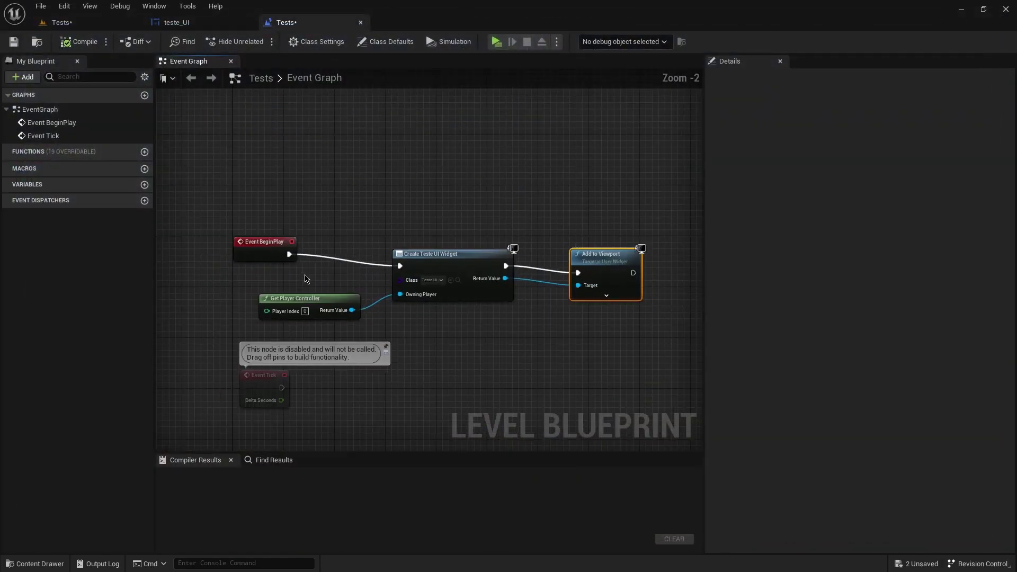
- Marquee-select the three widget-creation nodes in the Event Graph, leaving out BeginPlay
{"action": "left_click_drag", "start_coordinate": [254, 243], "coordinate": [189, 235]}
{"action": "left_click_drag", "start_coordinate": [673, 191], "coordinate": [265, 335]}
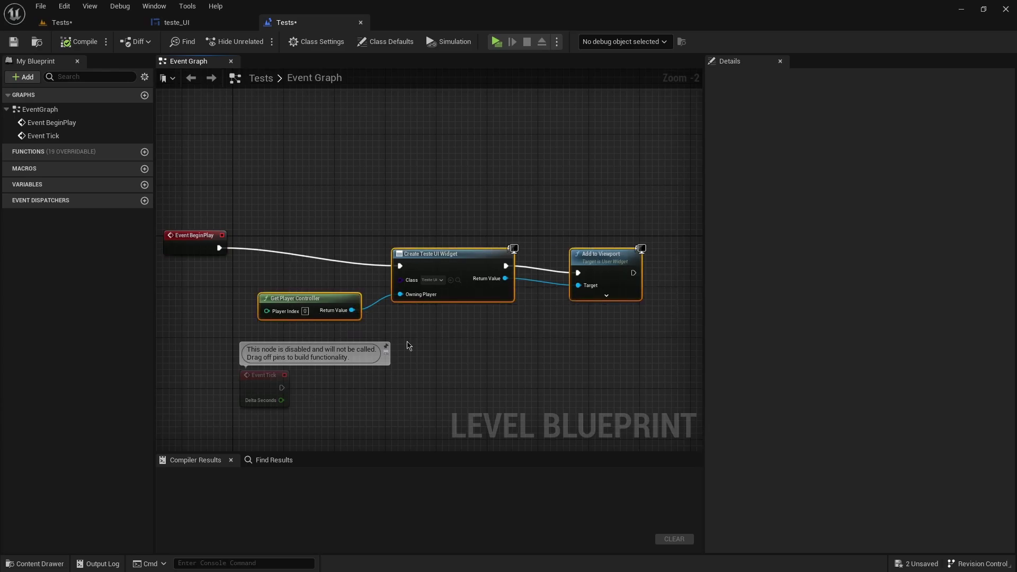
{"action": "scroll", "coordinate": [609, 336], "scroll_direction": "up", "scroll_amount": 1}
{"action": "scroll", "coordinate": [445, 338], "scroll_direction": "down", "scroll_amount": 1}
{"action": "scroll", "coordinate": [513, 346], "scroll_direction": "down", "scroll_amount": 1}
{"action": "scroll", "coordinate": [507, 346], "scroll_direction": "up", "scroll_amount": 1}
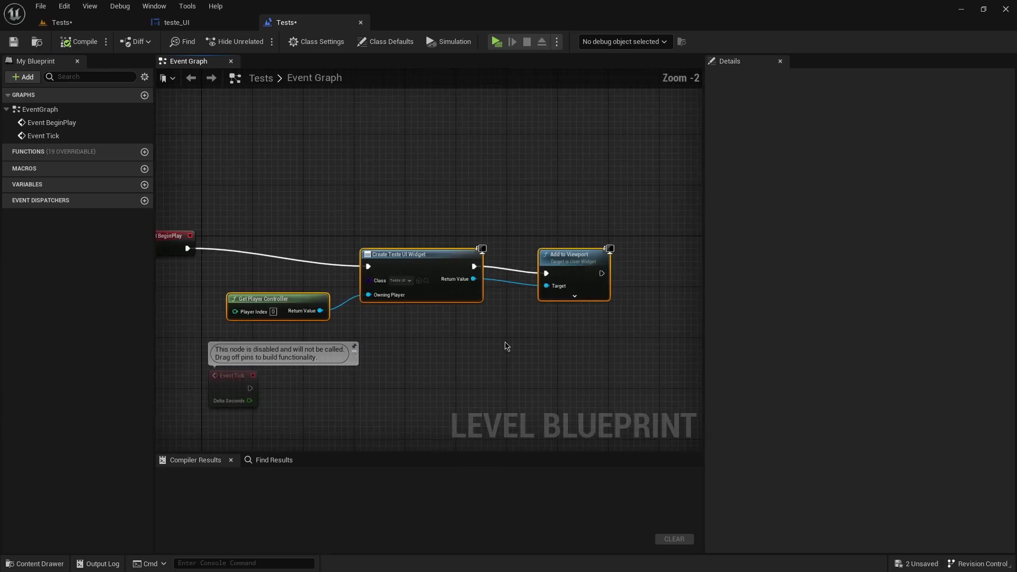
{"action": "scroll", "coordinate": [500, 346], "scroll_direction": "up", "scroll_amount": 1}
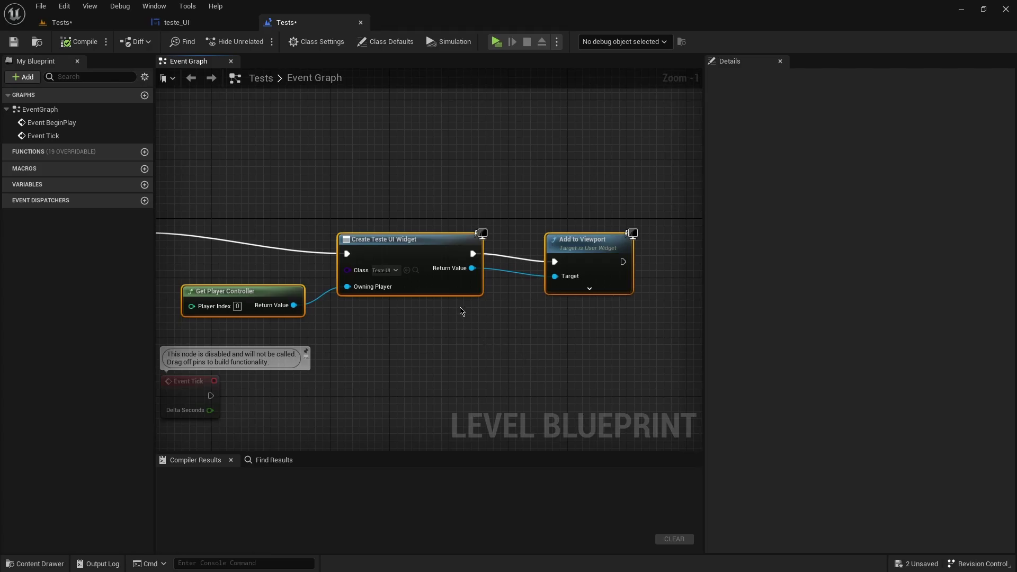
{"action": "scroll", "coordinate": [462, 310], "scroll_direction": "down", "scroll_amount": 1}
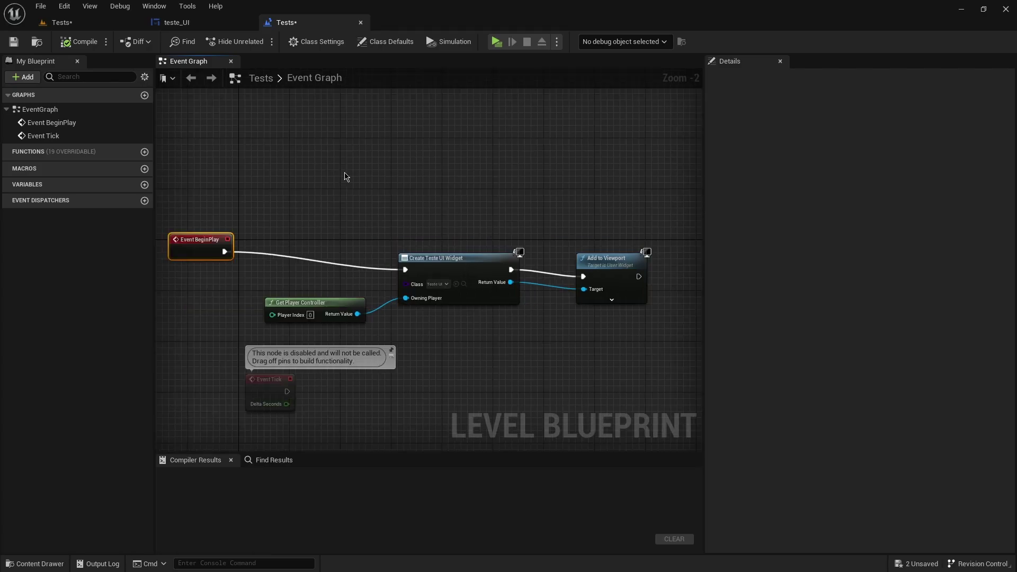
{"action": "left_click_drag", "start_coordinate": [631, 214], "coordinate": [292, 336]}
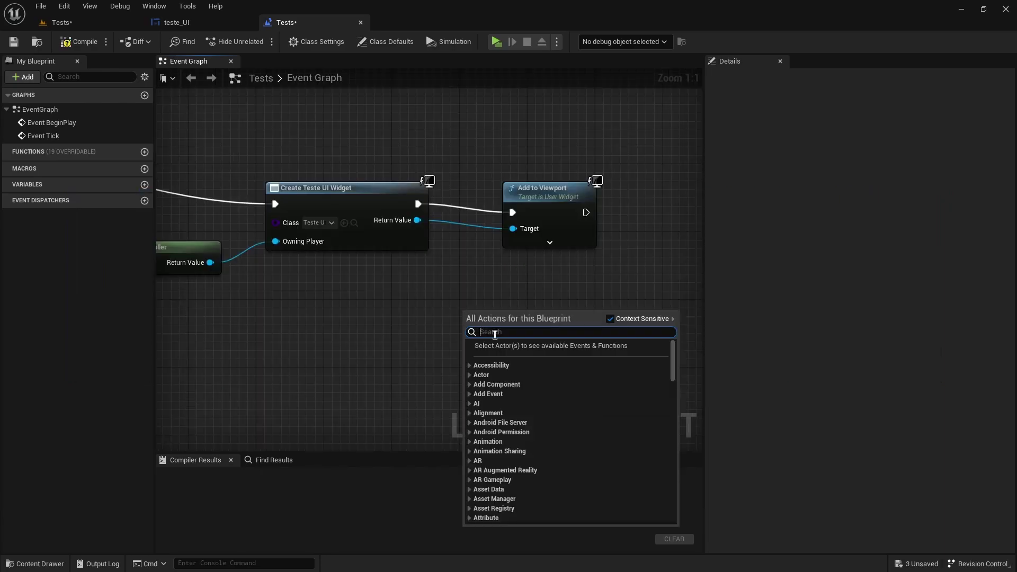
- Add a Remove from Parent node and feed the created widget's Return Value into its Target
{"action": "type", "text": "remove from parent"}
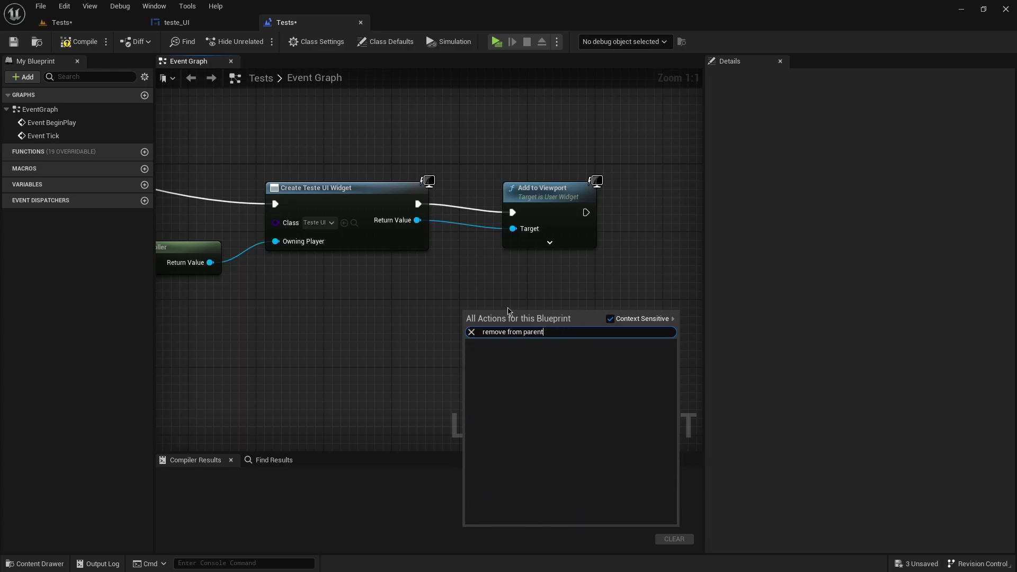
{"action": "left_click", "coordinate": [611, 319]}
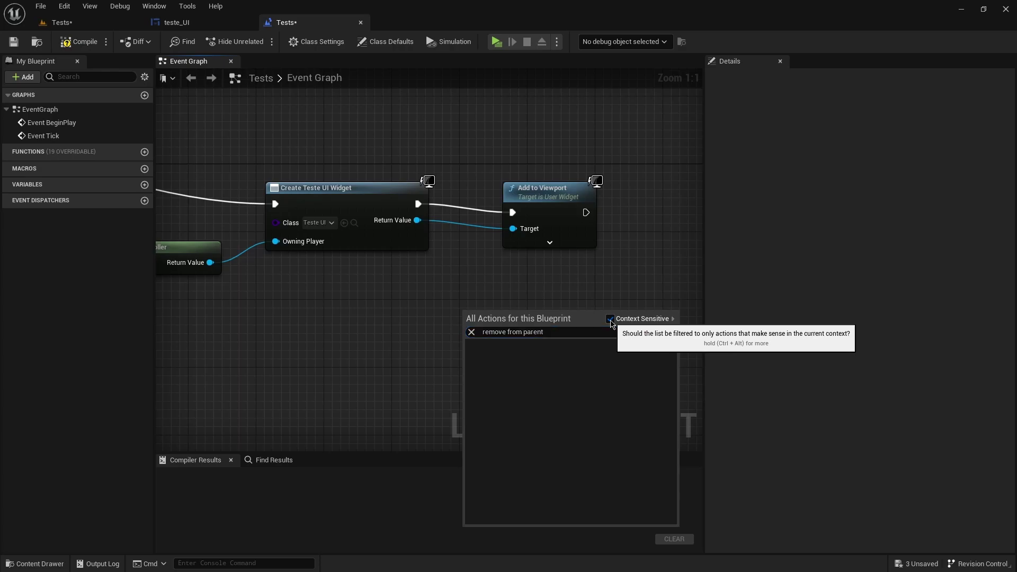
{"action": "left_click", "coordinate": [521, 356]}
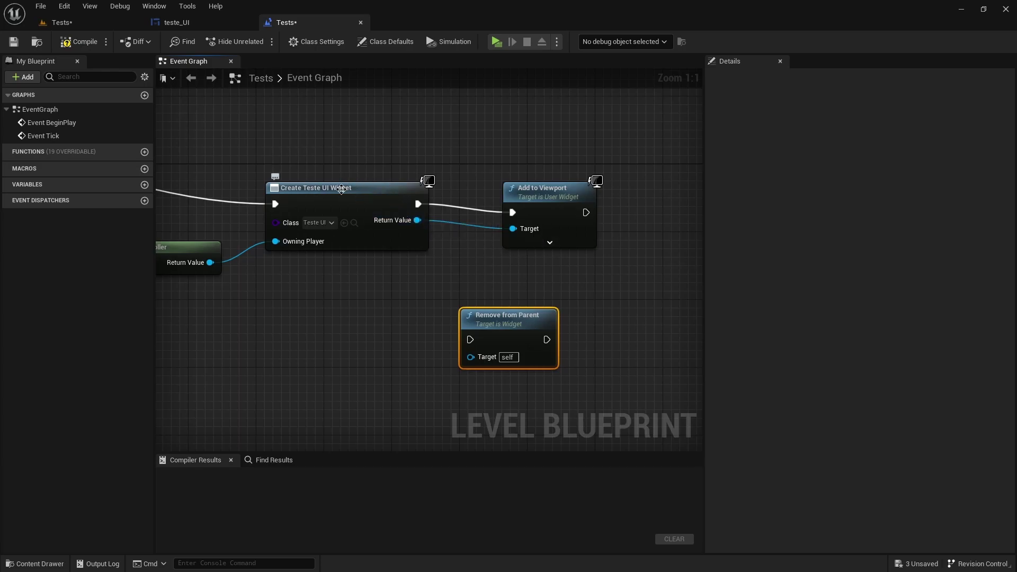
{"action": "left_click_drag", "start_coordinate": [419, 221], "coordinate": [470, 357]}
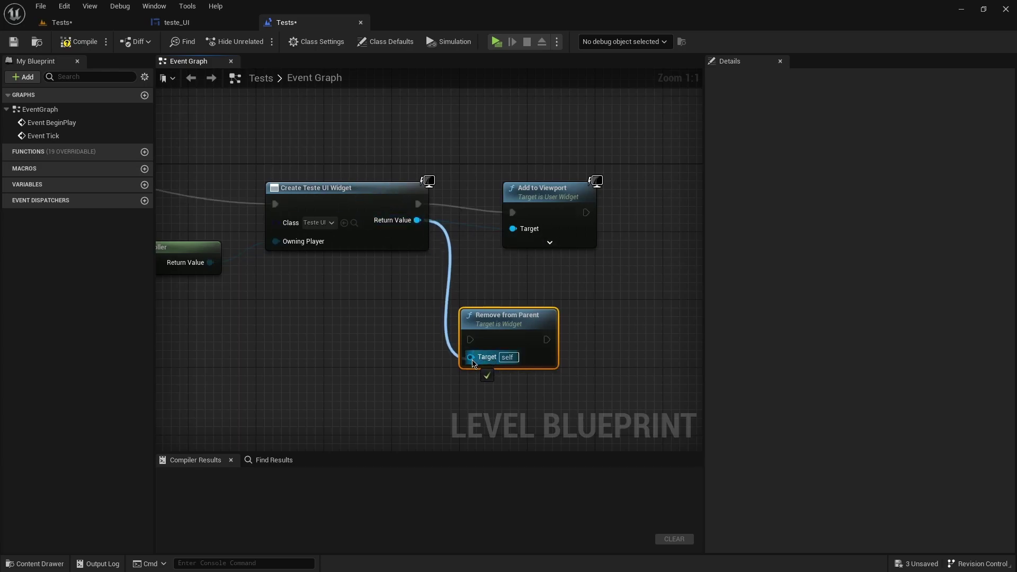
{"action": "left_click_drag", "start_coordinate": [505, 317], "coordinate": [547, 326]}
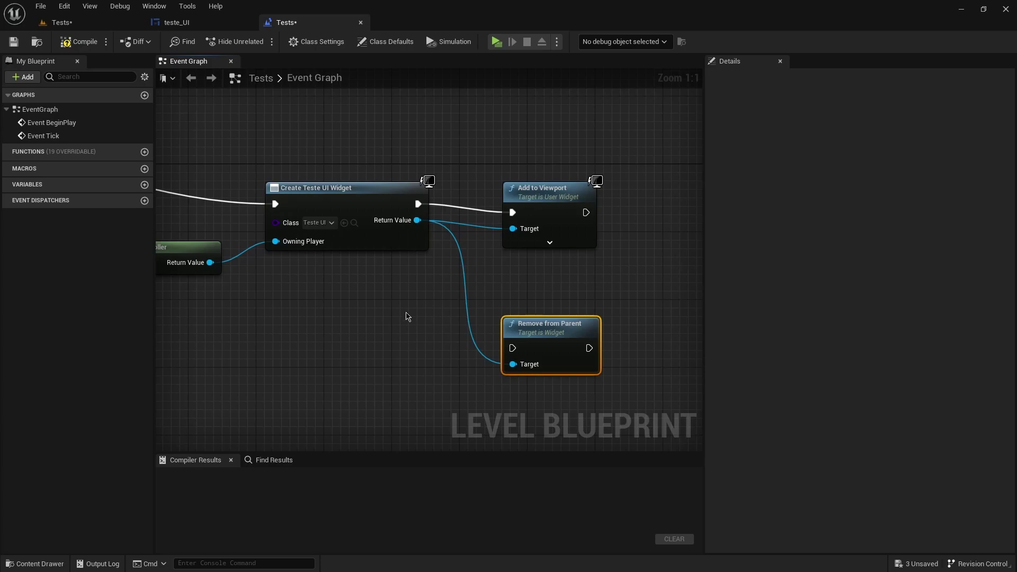
- Add a P key event whose Pressed triggers Remove from Parent, then compile and save
{"action": "right_click", "coordinate": [407, 317]}
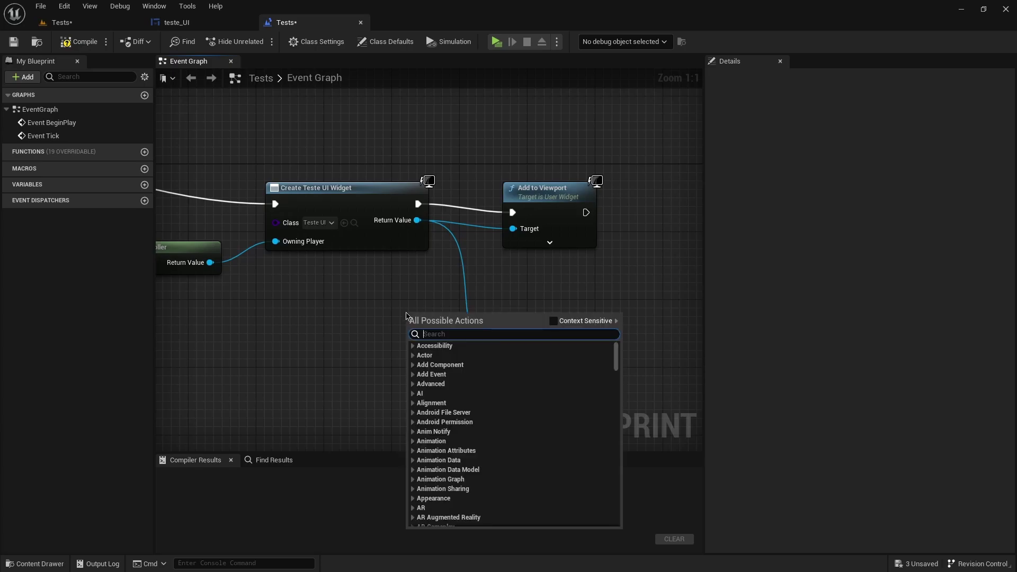
{"action": "type", "text": "p key"}
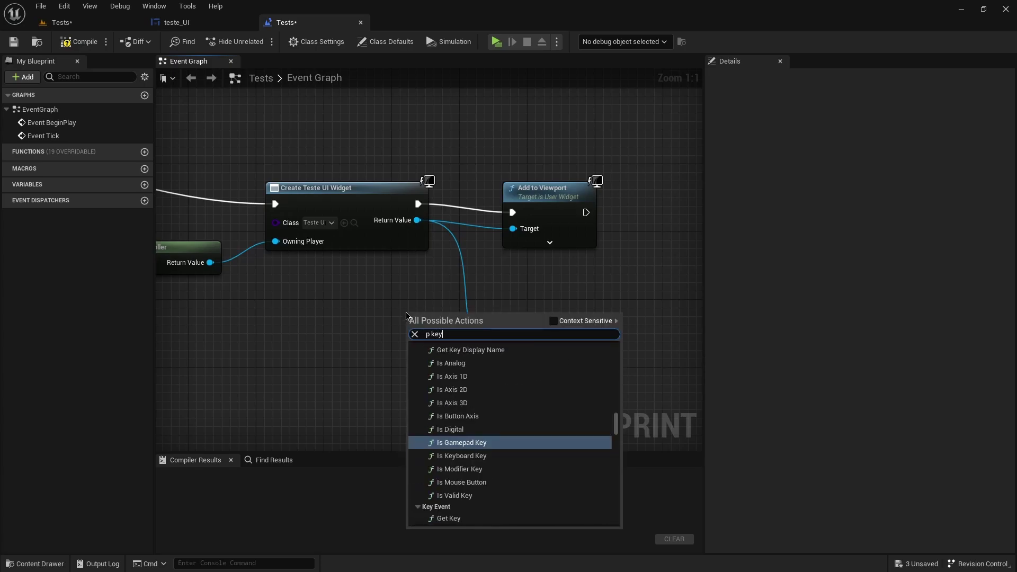
{"action": "key", "text": "Return"}
{"action": "left_click_drag", "start_coordinate": [440, 330], "coordinate": [513, 348]}
{"action": "left_click", "coordinate": [80, 42]}
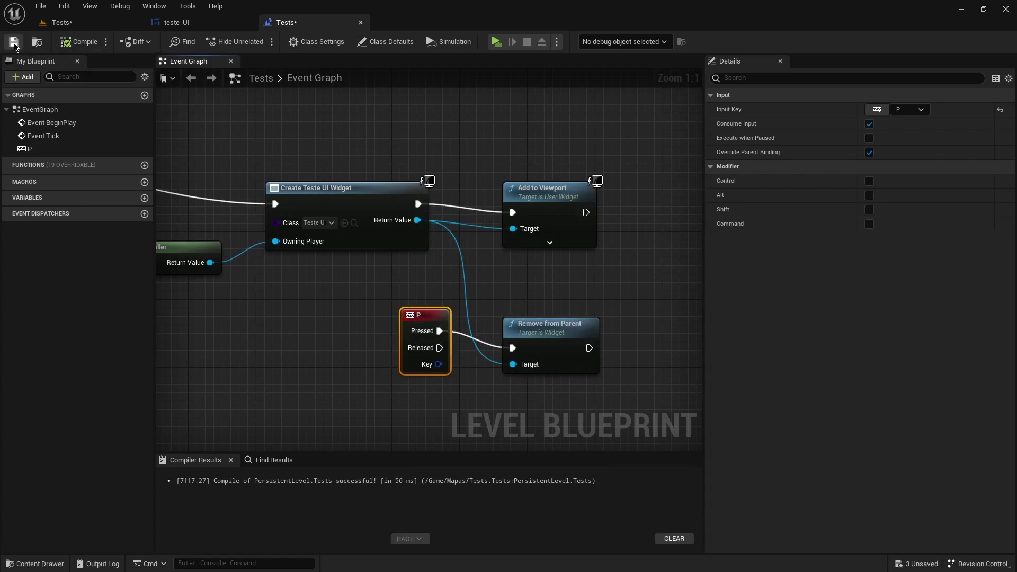
{"action": "left_click", "coordinate": [14, 43]}
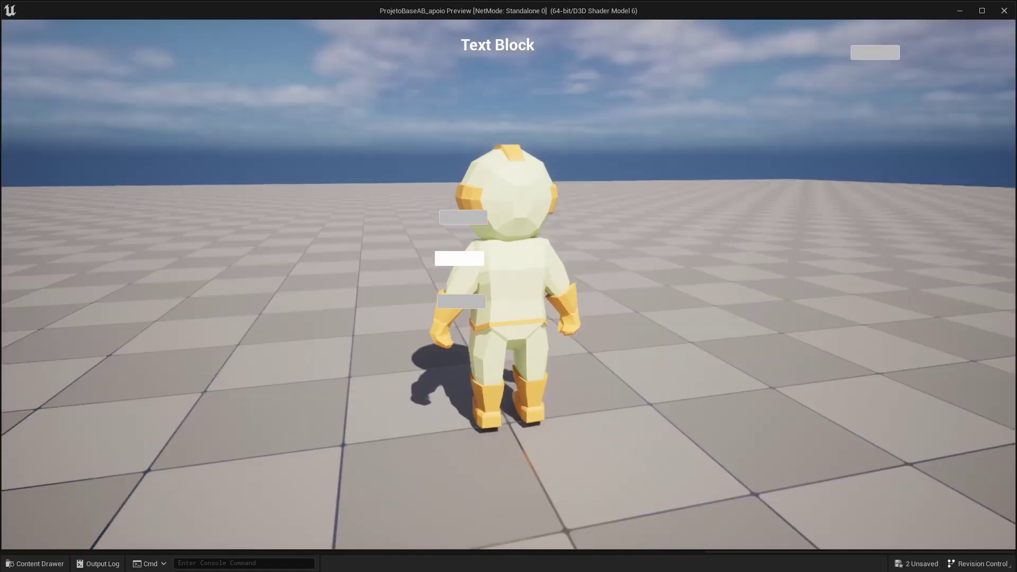
- Press P in the running game to confirm the UI disappears, then return to the teste_UI designer
{"action": "key", "text": "p"}
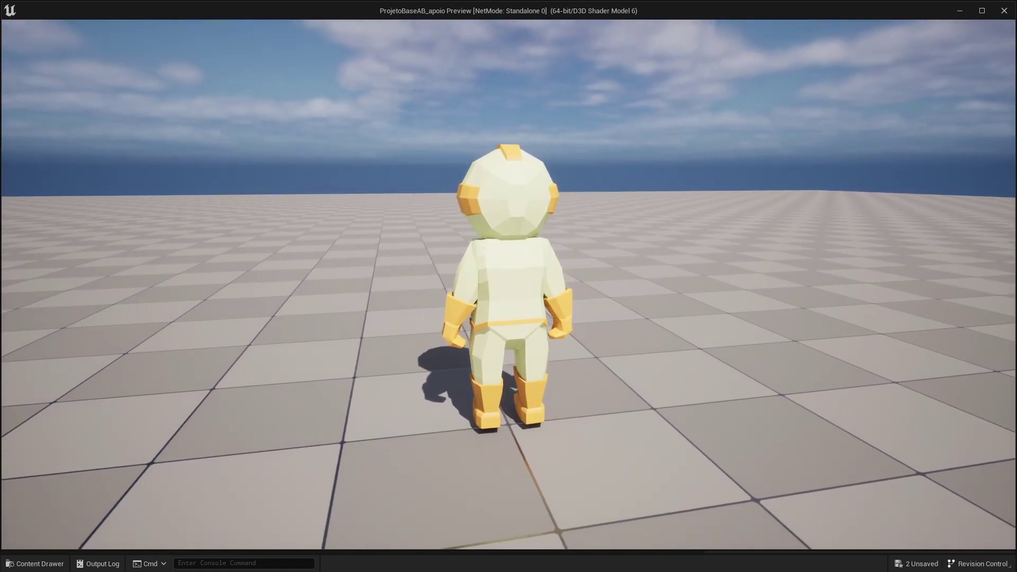
{"action": "key", "text": "Escape"}
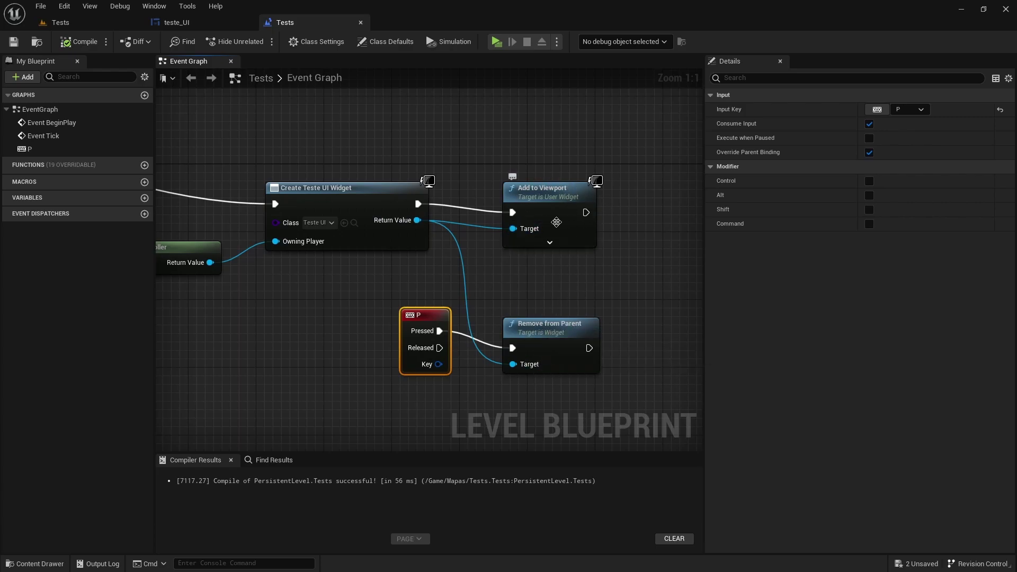
{"action": "scroll", "coordinate": [593, 224], "scroll_direction": "down", "scroll_amount": 1}
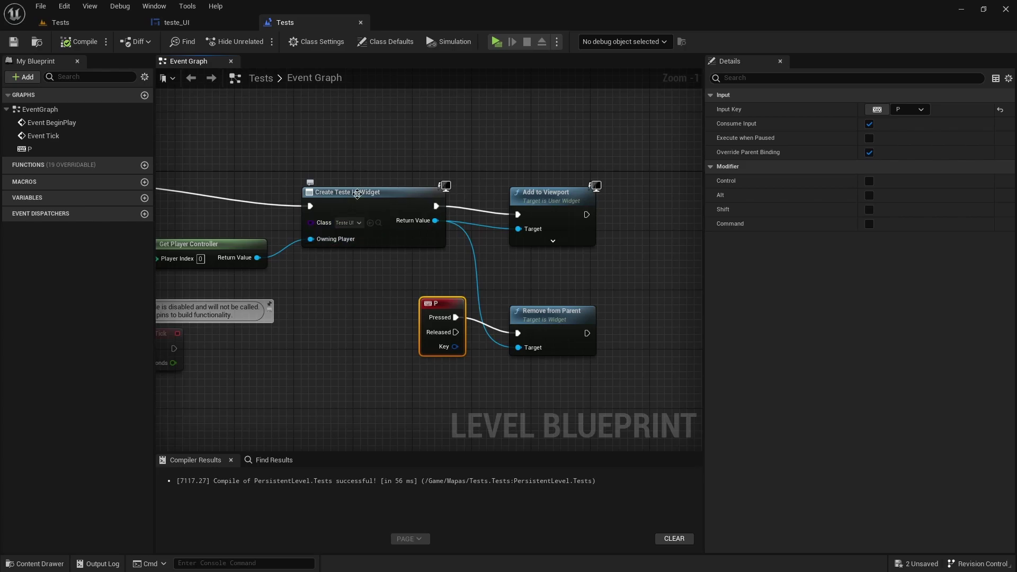
{"action": "right_click_drag", "start_coordinate": [402, 233], "coordinate": [429, 235]}
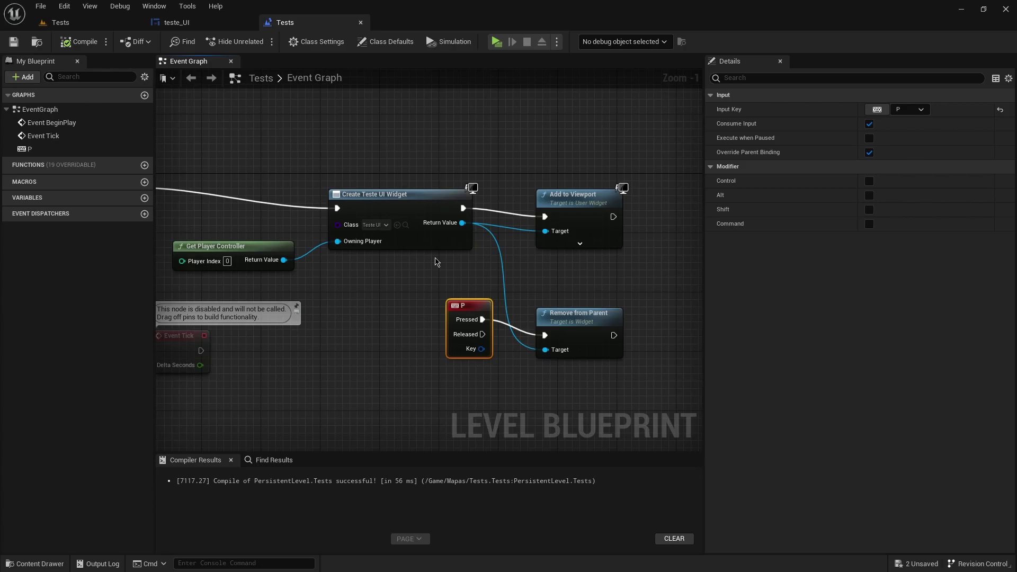
{"action": "left_click", "coordinate": [212, 26]}
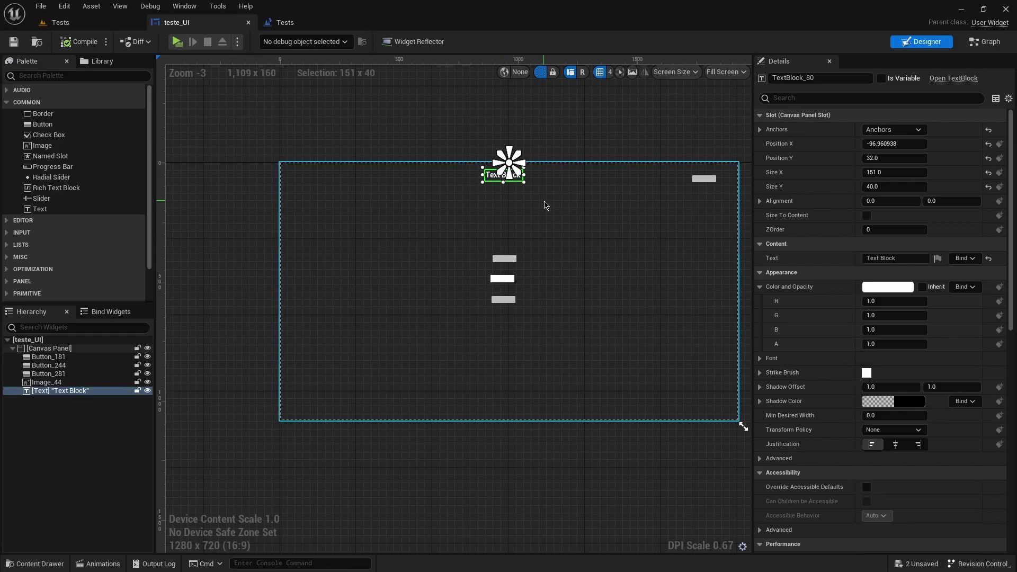
- Move the title Text Block down to -28.63, 115.03 and enlarge it to 336.87 x 69.94
{"action": "scroll", "coordinate": [544, 205], "scroll_direction": "up", "scroll_amount": 1}
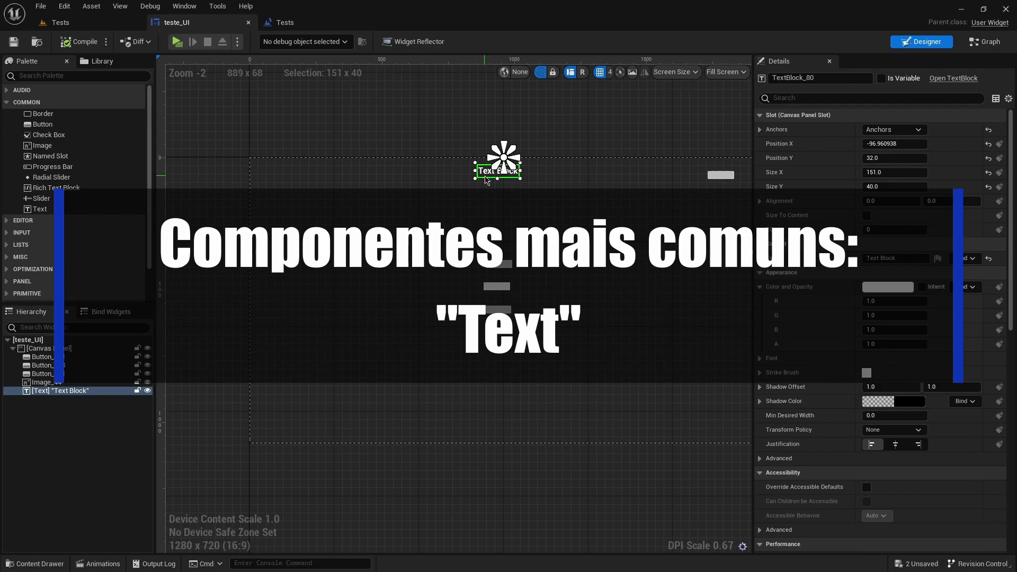
{"action": "left_click_drag", "start_coordinate": [488, 179], "coordinate": [476, 201]}
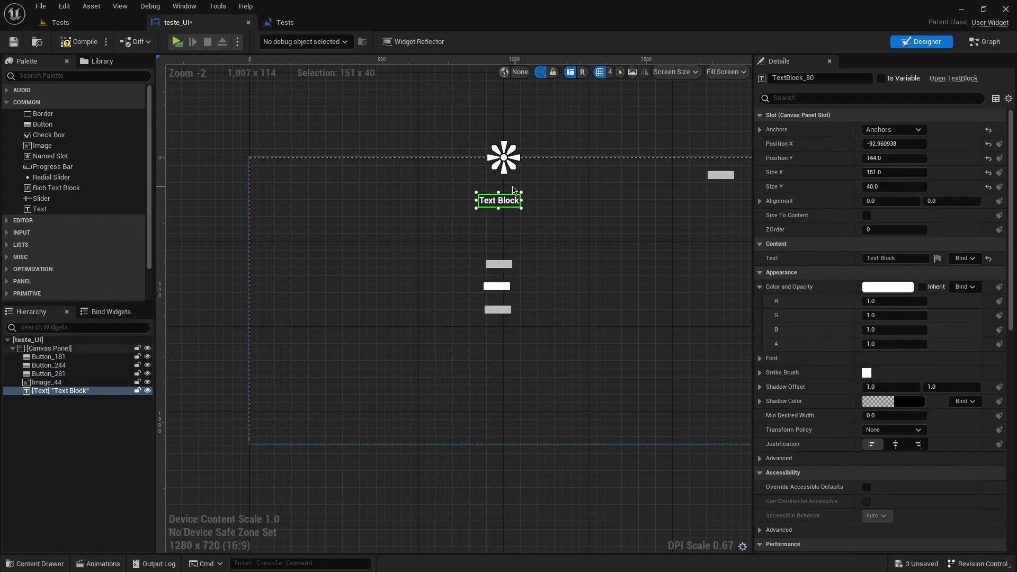
{"action": "scroll", "coordinate": [546, 190], "scroll_direction": "up", "scroll_amount": 1}
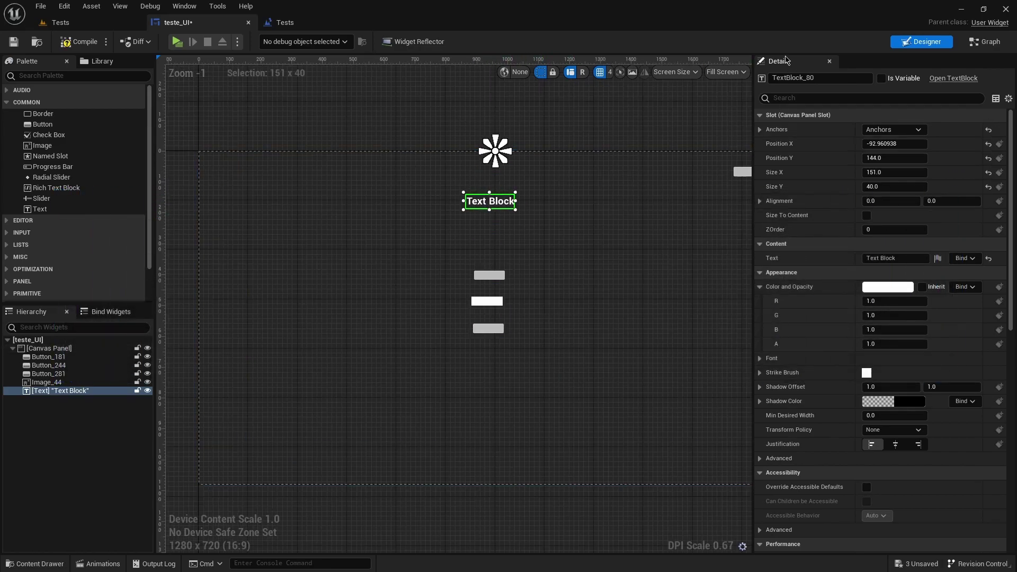
{"action": "scroll", "coordinate": [862, 453], "scroll_direction": "down", "scroll_amount": 5}
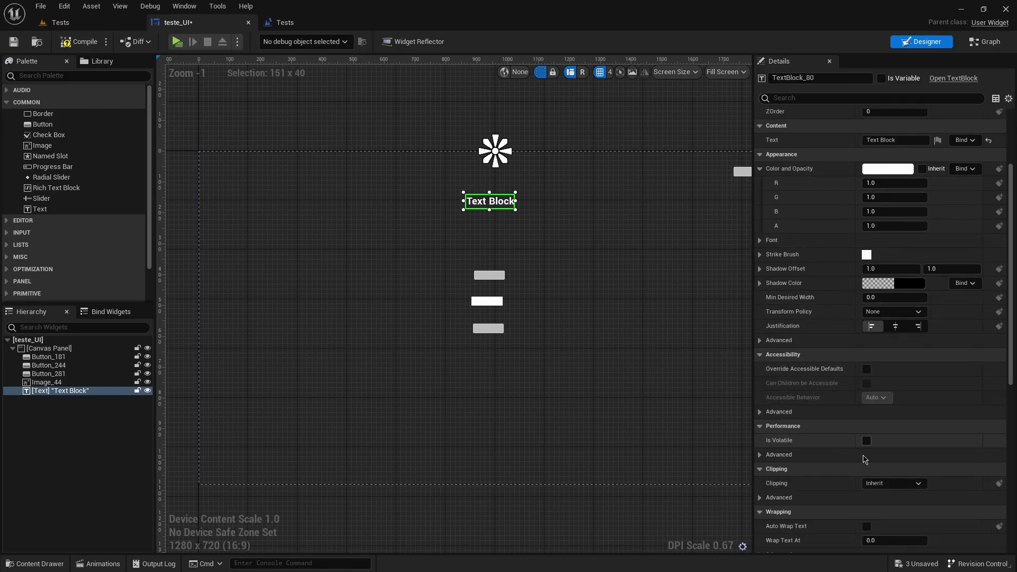
{"action": "scroll", "coordinate": [862, 454], "scroll_direction": "down", "scroll_amount": 5}
{"action": "scroll", "coordinate": [864, 461], "scroll_direction": "up", "scroll_amount": 10}
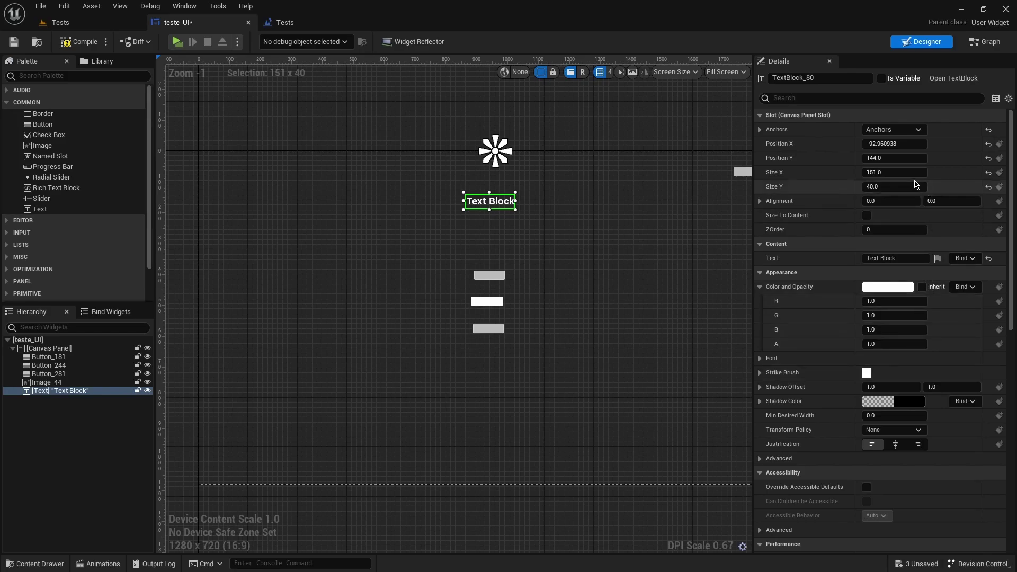
{"action": "left_click", "coordinate": [503, 199]}
{"action": "left_click", "coordinate": [503, 201]}
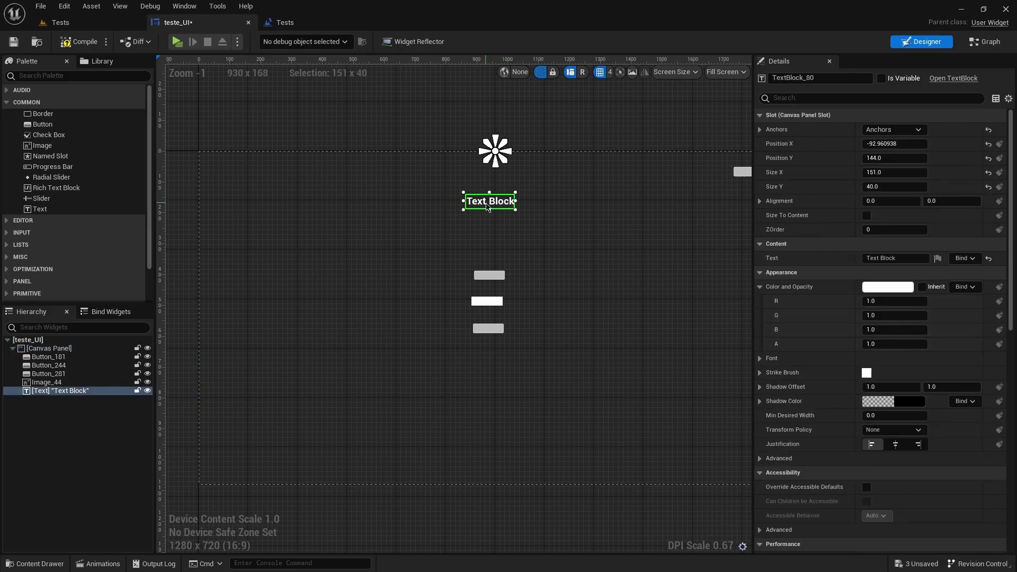
{"action": "mouse_move", "coordinate": [490, 207]}
{"action": "left_mouse_down"}
{"action": "mouse_move", "coordinate": [515, 208]}
{"action": "mouse_move", "coordinate": [512, 219]}
{"action": "left_mouse_up"}
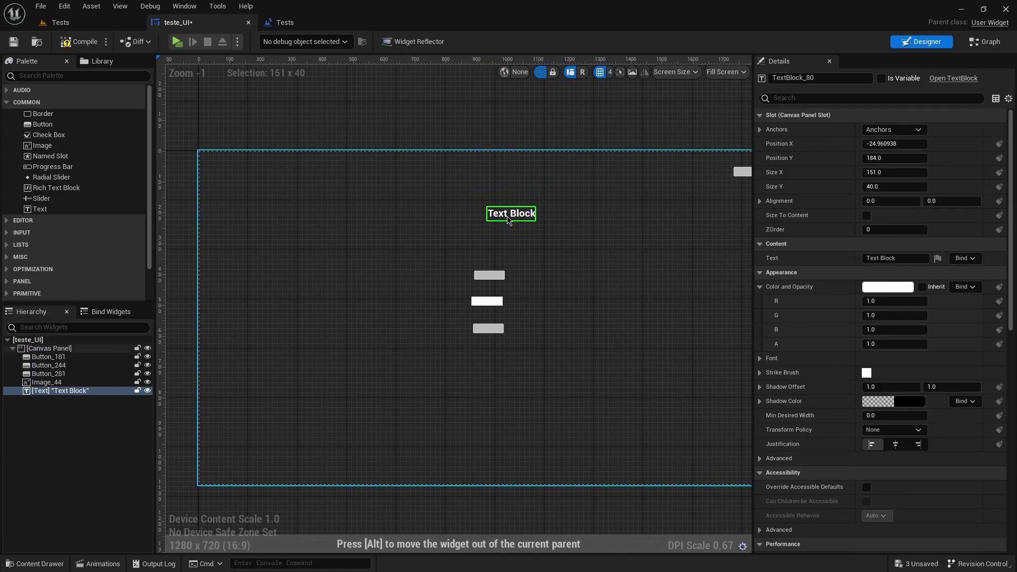
{"action": "mouse_move", "coordinate": [894, 144]}
{"action": "left_mouse_down"}
{"action": "mouse_move", "coordinate": [847, 144]}
{"action": "mouse_move", "coordinate": [927, 143]}
{"action": "mouse_move", "coordinate": [869, 158]}
{"action": "mouse_move", "coordinate": [905, 157]}
{"action": "left_mouse_up"}
{"action": "mouse_move", "coordinate": [894, 144]}
{"action": "left_mouse_down"}
{"action": "mouse_move", "coordinate": [932, 172]}
{"action": "mouse_move", "coordinate": [911, 173]}
{"action": "mouse_move", "coordinate": [932, 172]}
{"action": "mouse_move", "coordinate": [911, 187]}
{"action": "left_mouse_up"}
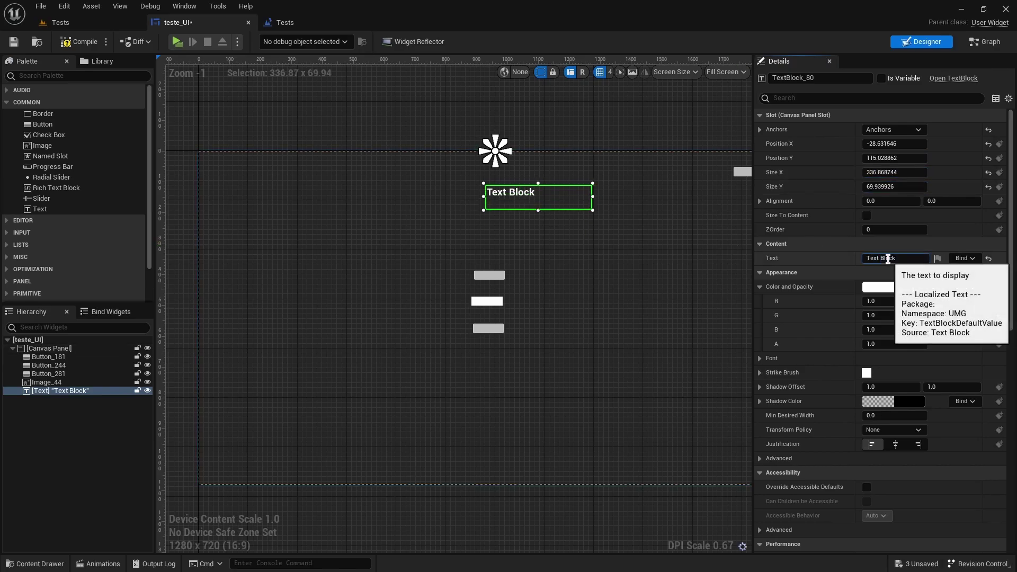
- Change the title text to 'Meu jogo maneiro' and colour it red (R 1.0, G 0.078, B 0.078)
{"action": "left_click", "coordinate": [888, 259]}
{"action": "type", "text": "Meu jogo maneir"}
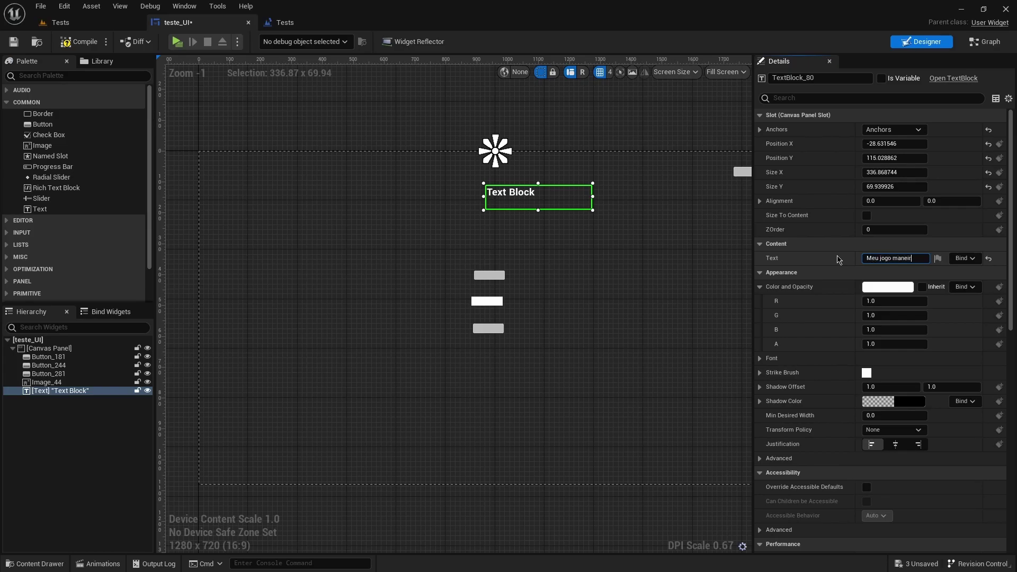
{"action": "type", "text": "o"}
{"action": "key", "text": "Return"}
{"action": "left_click", "coordinate": [888, 286]}
{"action": "left_click", "coordinate": [756, 381]}
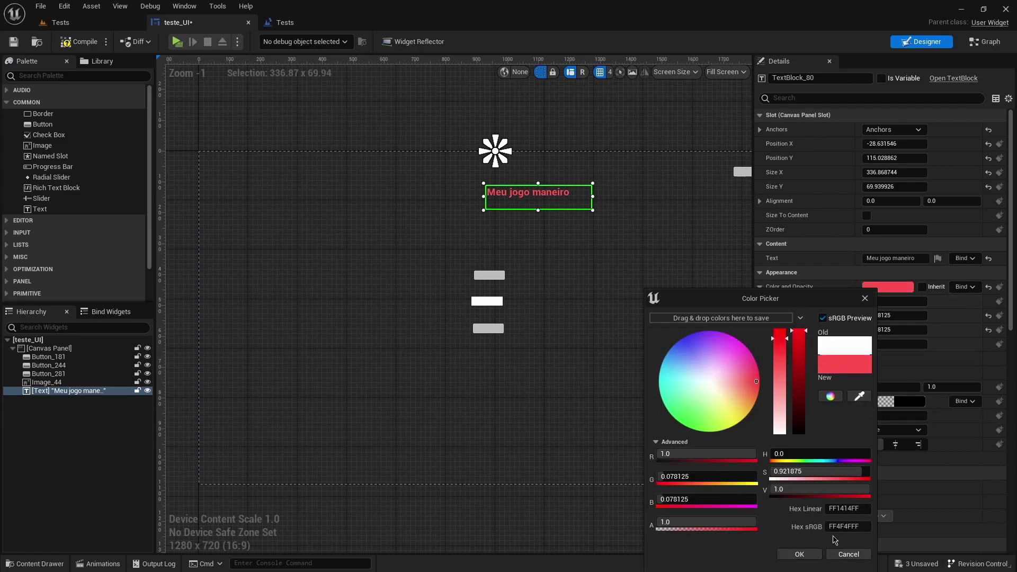
{"action": "left_click", "coordinate": [799, 554]}
{"action": "left_click", "coordinate": [772, 358]}
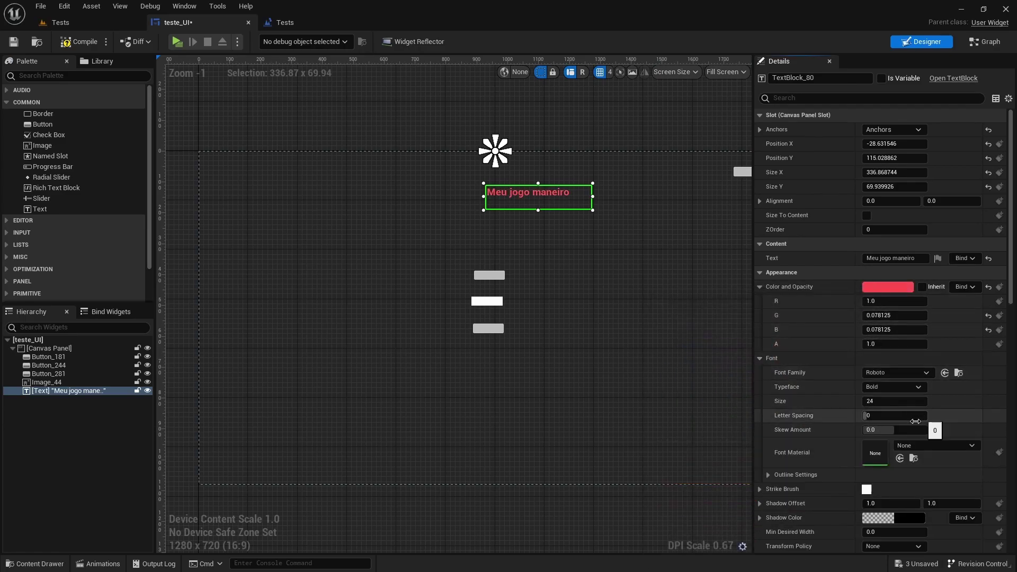
- Try larger title font sizes and switch the typeface from Bold Italic to Light
{"action": "left_click", "coordinate": [894, 401]}
{"action": "type", "text": "400"}
{"action": "key", "text": "Return"}
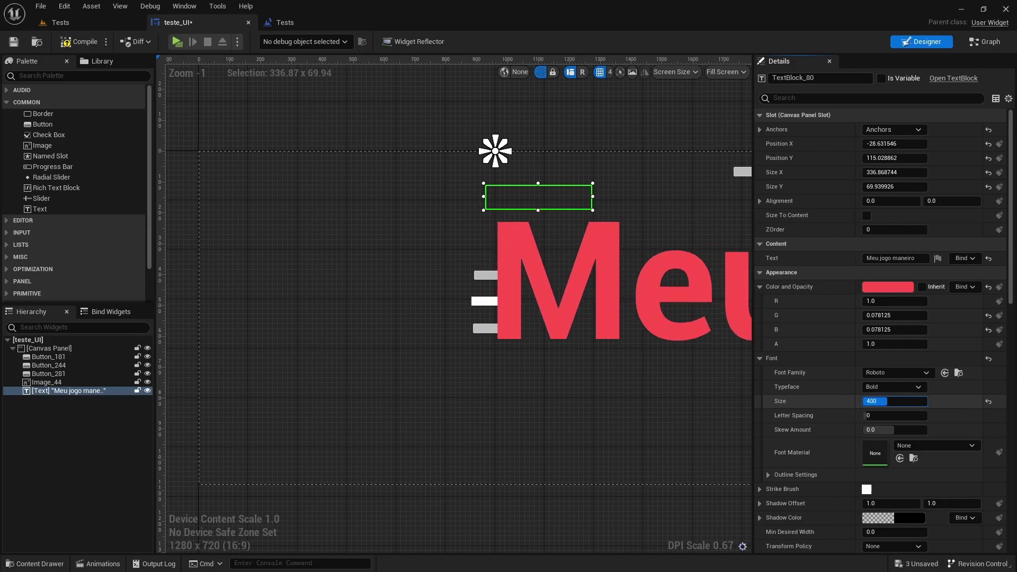
{"action": "left_click_drag", "start_coordinate": [879, 401], "coordinate": [895, 401]}
{"action": "left_click", "coordinate": [894, 387]}
{"action": "left_click", "coordinate": [885, 405]}
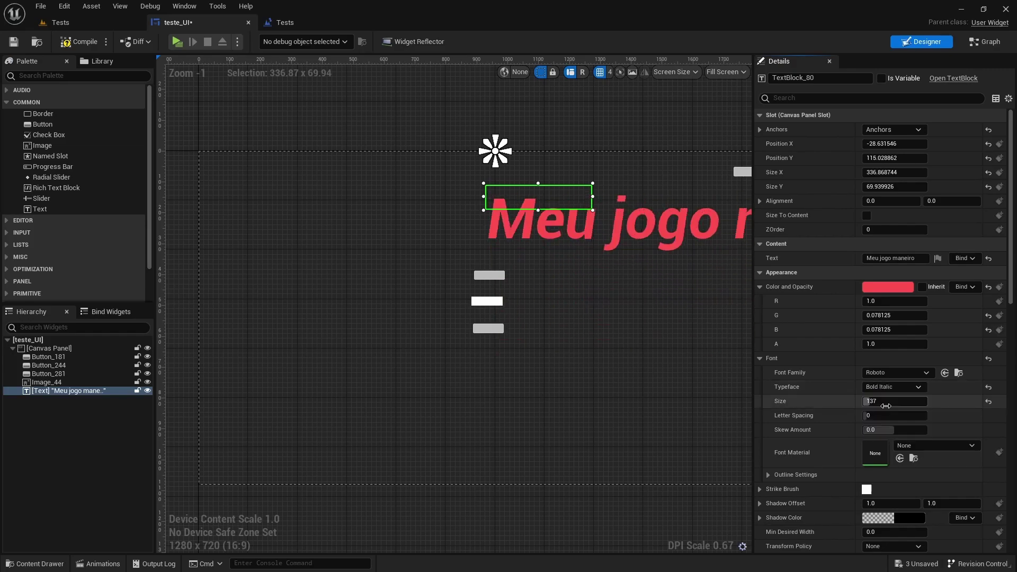
{"action": "left_click", "coordinate": [894, 386]}
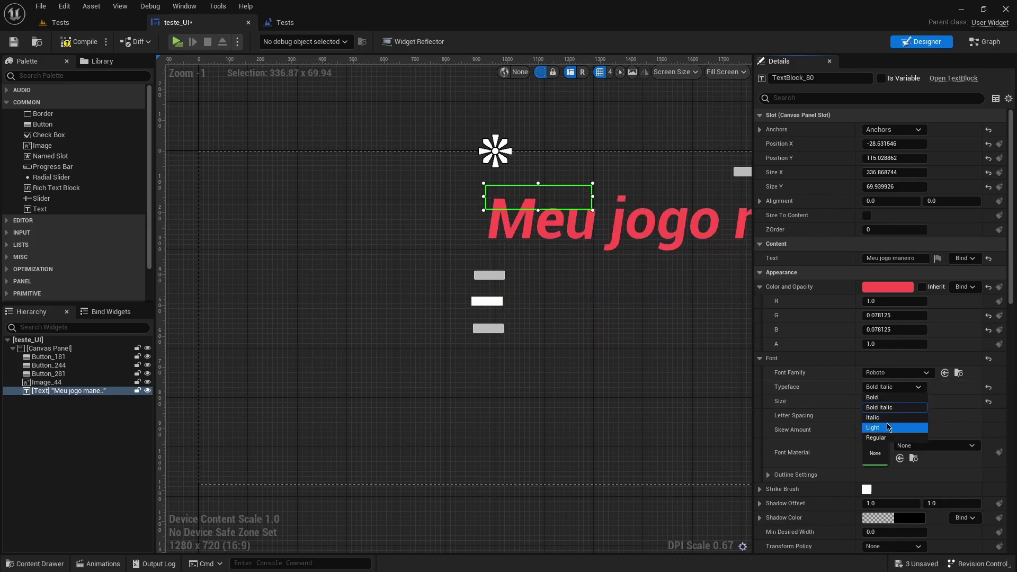
{"action": "left_click", "coordinate": [888, 427]}
- Keep the Roboto font family and set the title's font size to 73
{"action": "left_click", "coordinate": [892, 373]}
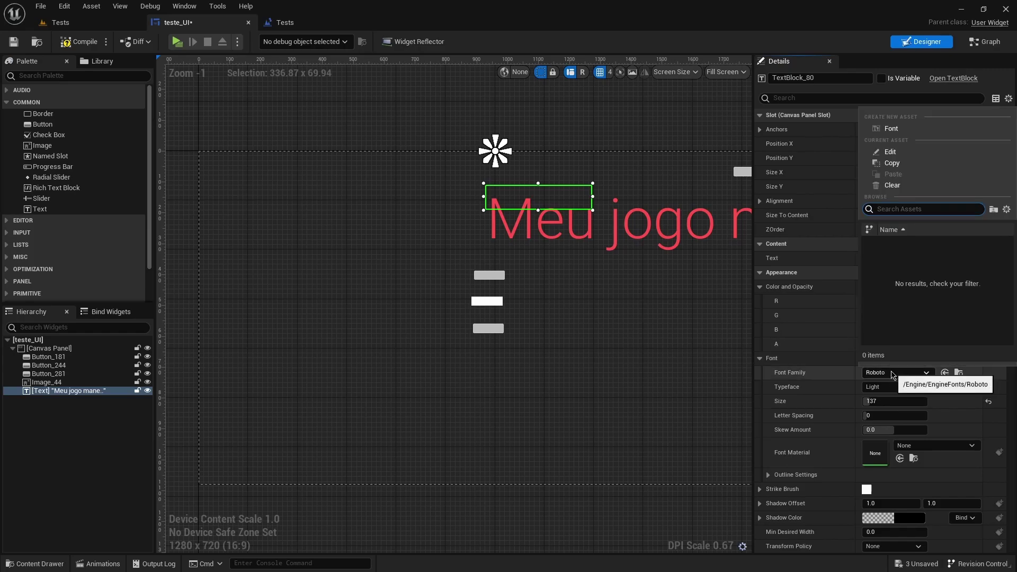
{"action": "left_click", "coordinate": [891, 373]}
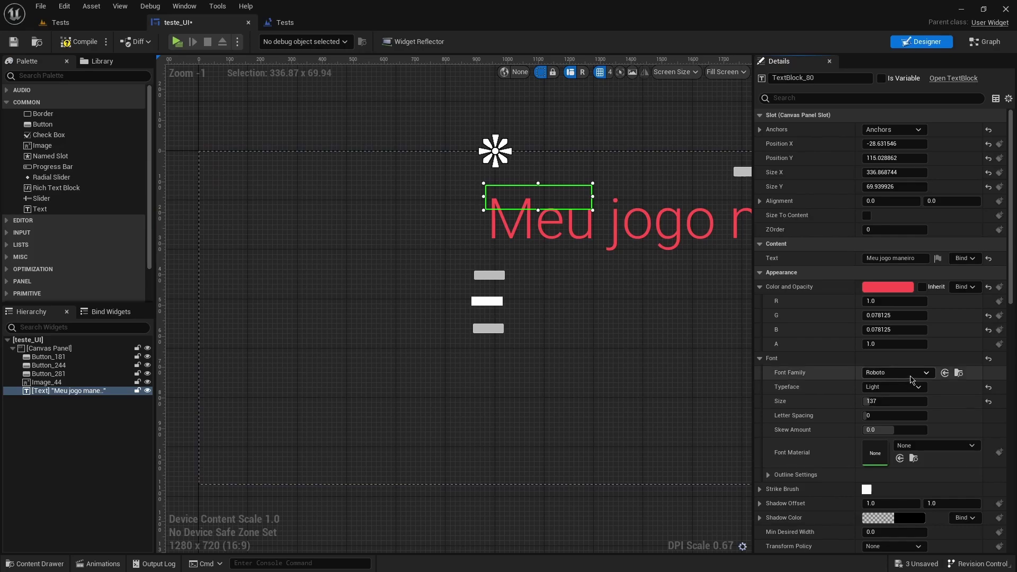
{"action": "left_click", "coordinate": [901, 373]}
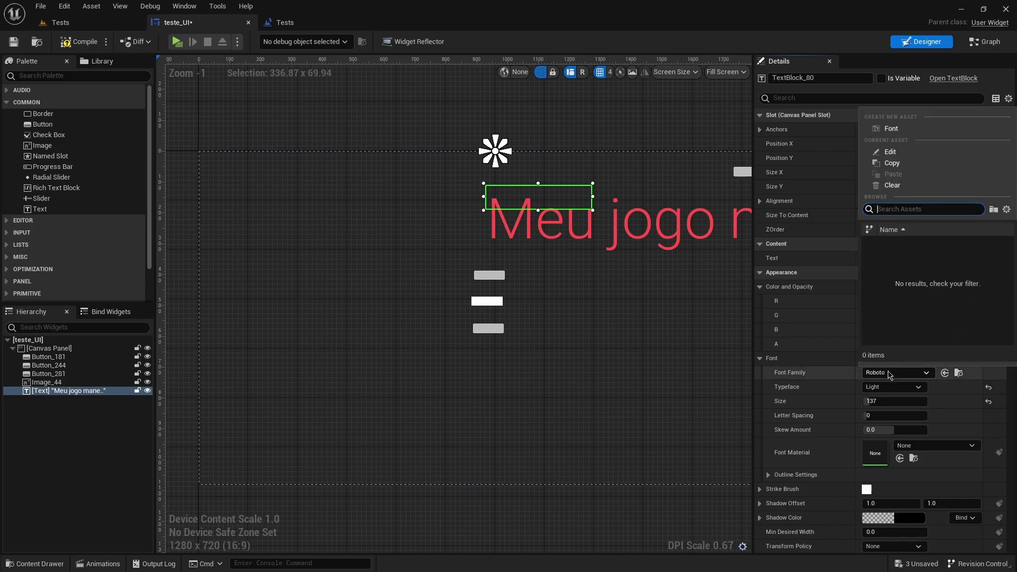
{"action": "left_click", "coordinate": [890, 373]}
{"action": "left_click", "coordinate": [890, 374]}
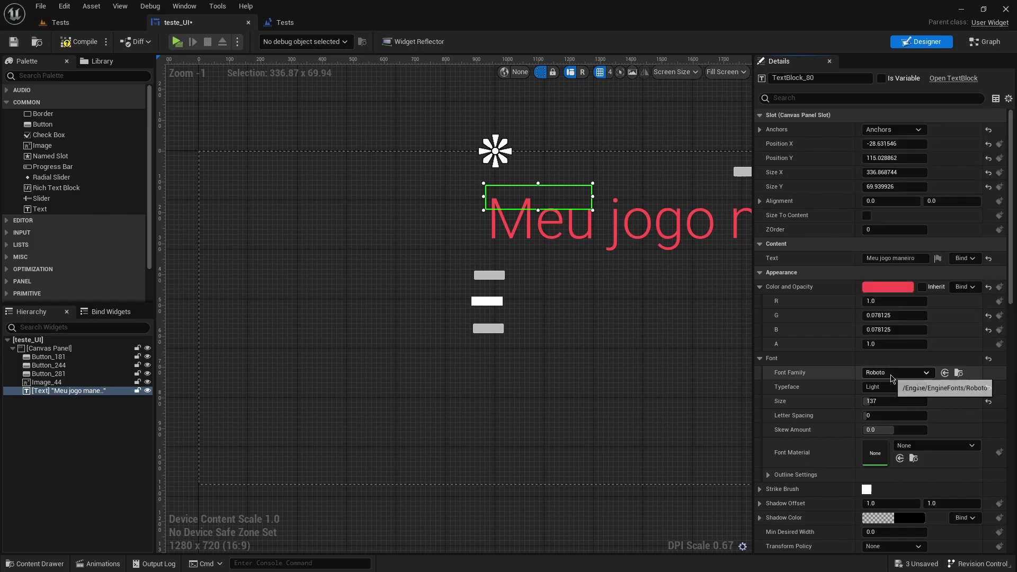
{"action": "left_click", "coordinate": [898, 378]}
{"action": "left_click", "coordinate": [893, 377]}
{"action": "left_click", "coordinate": [892, 377]}
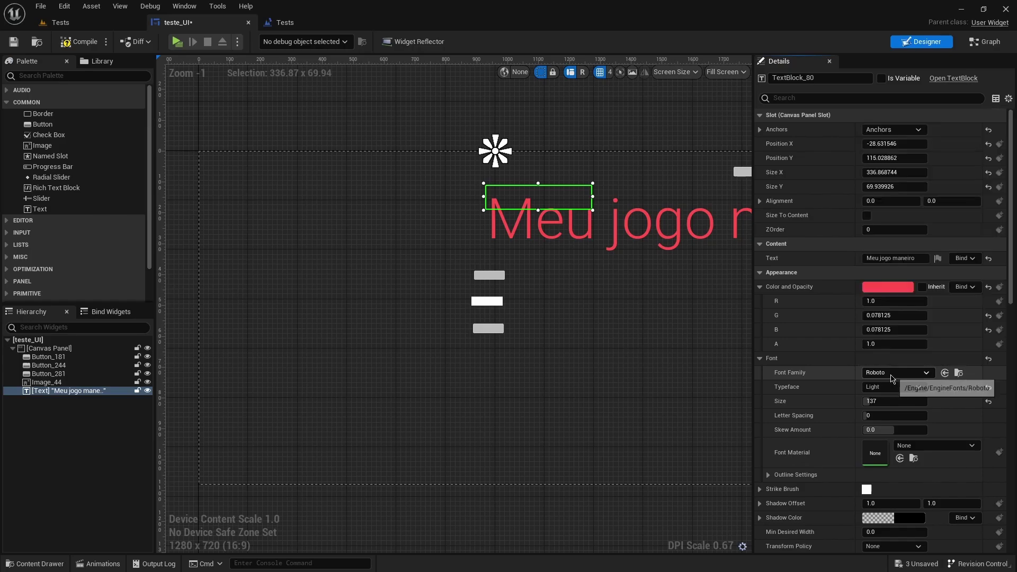
{"action": "left_click_drag", "start_coordinate": [896, 402], "coordinate": [874, 402]}
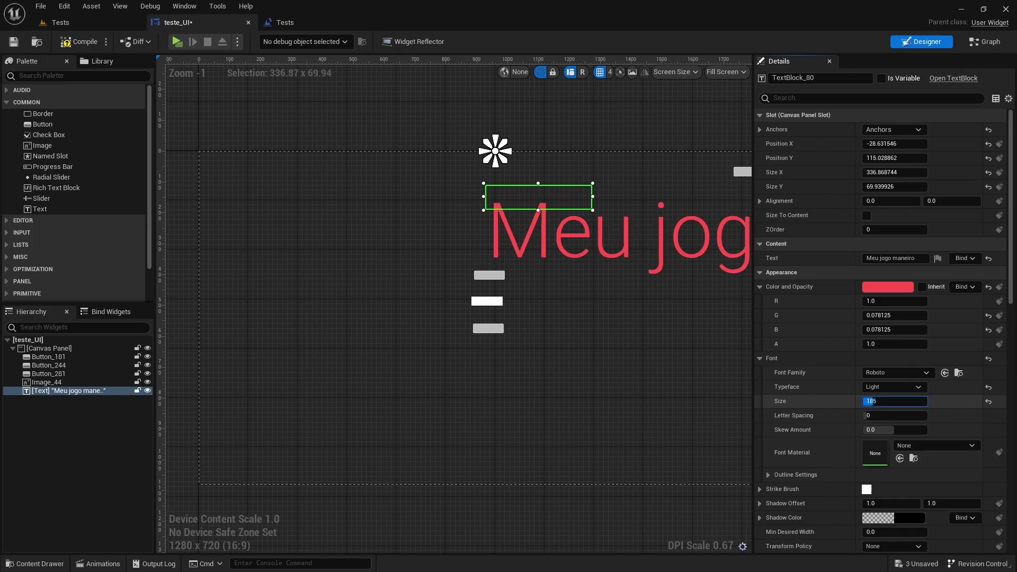
{"action": "left_click", "coordinate": [897, 402]}
{"action": "type", "text": "73"}
{"action": "key", "text": "Return"}
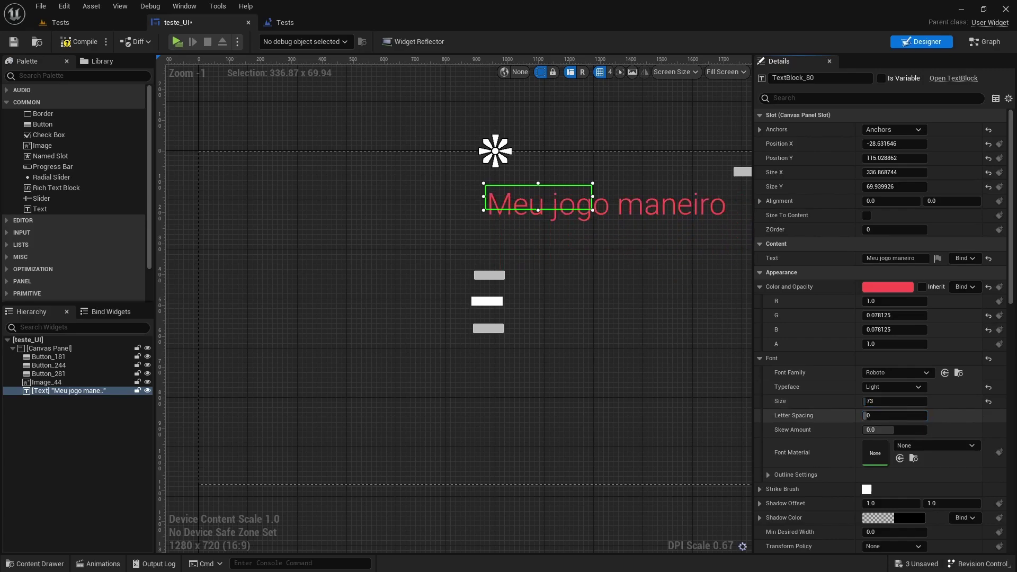
- Set the title's letter spacing to 440 with a 1.2 skew amount
{"action": "mouse_move", "coordinate": [869, 416]}
{"action": "left_mouse_down"}
{"action": "mouse_move", "coordinate": [900, 416]}
{"action": "mouse_move", "coordinate": [874, 430]}
{"action": "mouse_move", "coordinate": [913, 429]}
{"action": "mouse_move", "coordinate": [895, 428]}
{"action": "left_mouse_up"}
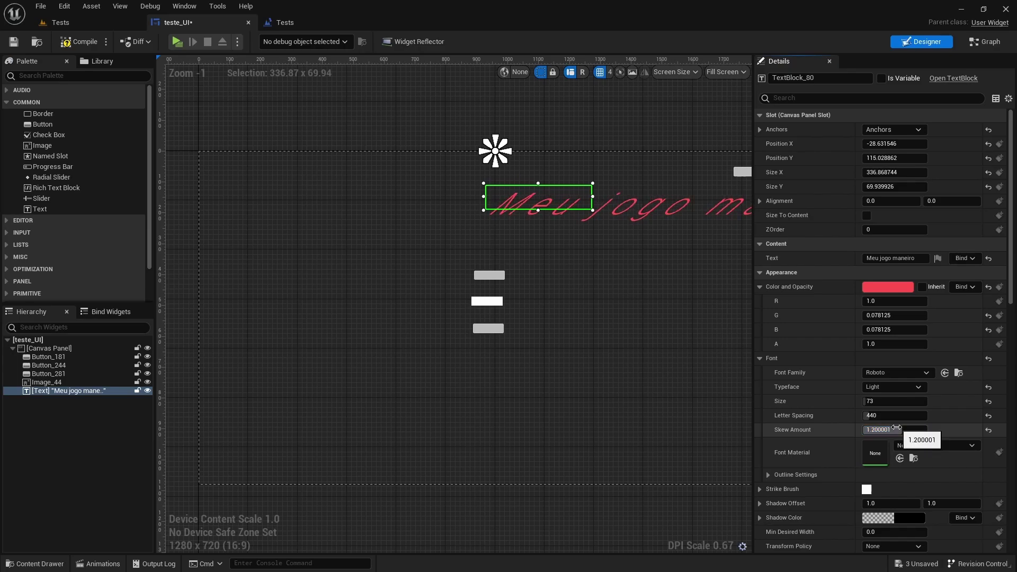
{"action": "scroll", "coordinate": [896, 428], "scroll_direction": "down", "scroll_amount": 5}
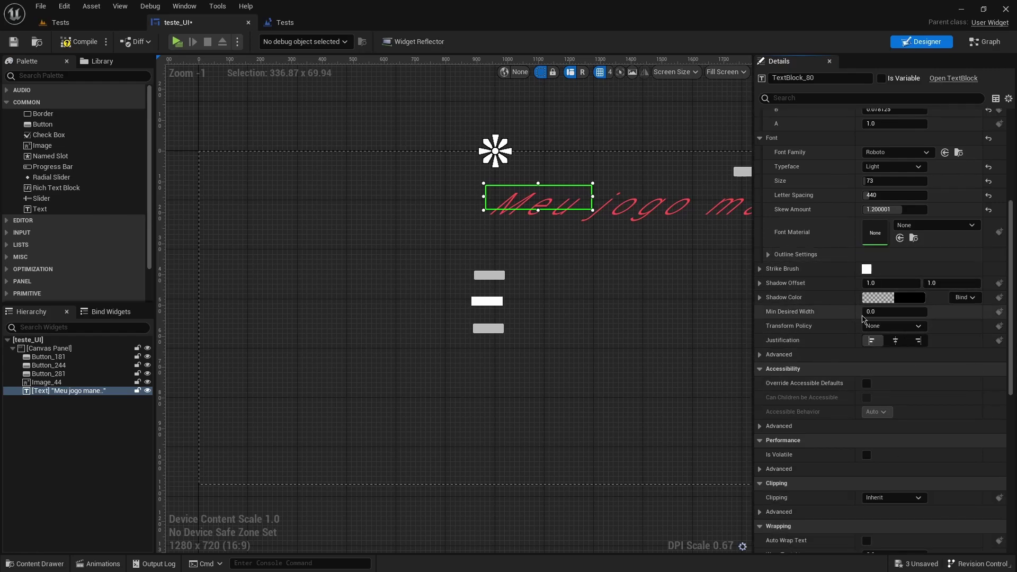
{"action": "scroll", "coordinate": [913, 362], "scroll_direction": "up", "scroll_amount": 2}
{"action": "scroll", "coordinate": [913, 361], "scroll_direction": "up", "scroll_amount": 3}
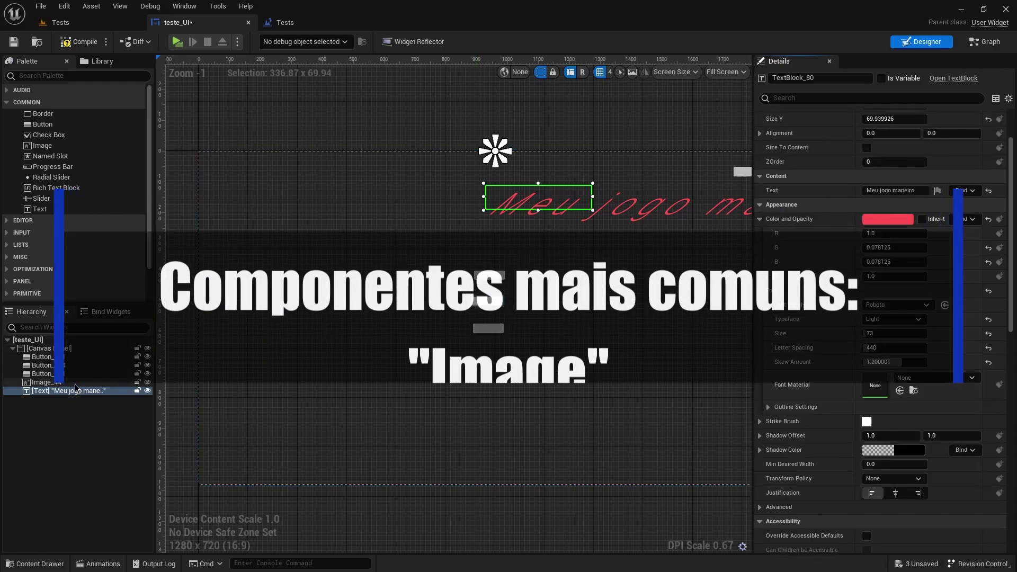
- Set Image_44's brush to the ItensTeste key texture at 100 x 95.21 and move it to the lower left
{"action": "left_click", "coordinate": [46, 382]}
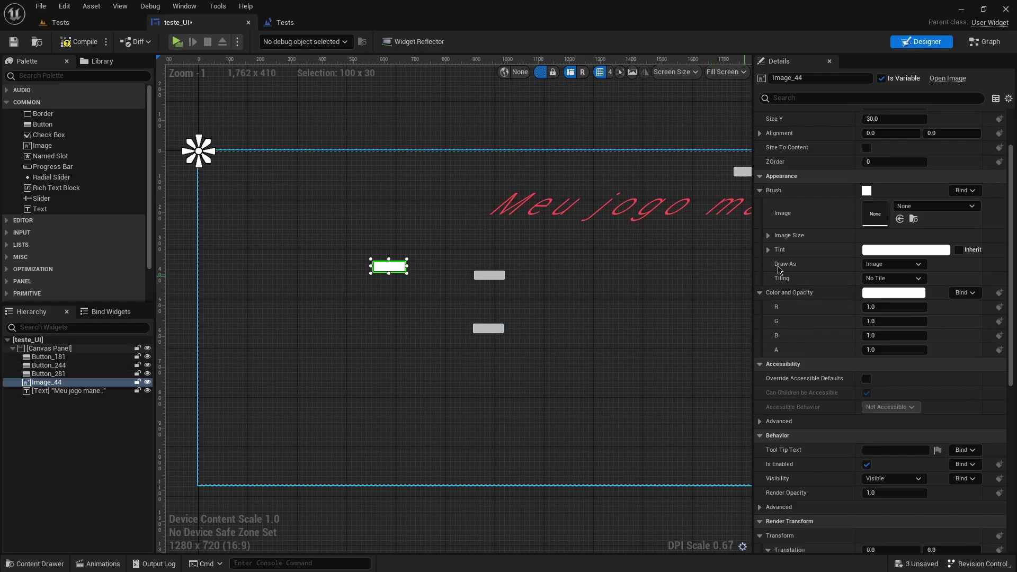
{"action": "left_click", "coordinate": [940, 208]}
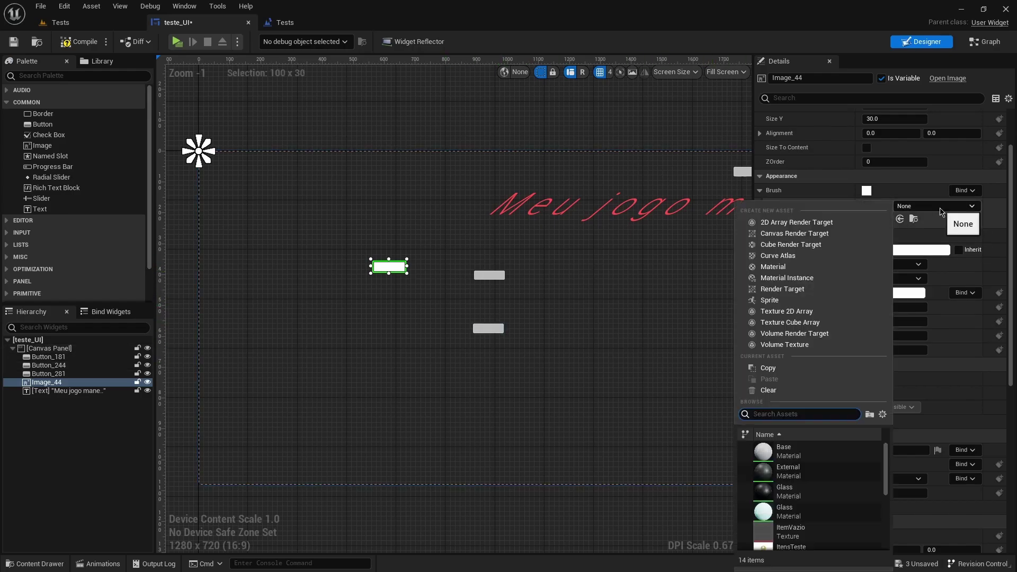
{"action": "scroll", "coordinate": [827, 474], "scroll_direction": "down", "scroll_amount": 2}
{"action": "scroll", "coordinate": [829, 475], "scroll_direction": "down", "scroll_amount": 2}
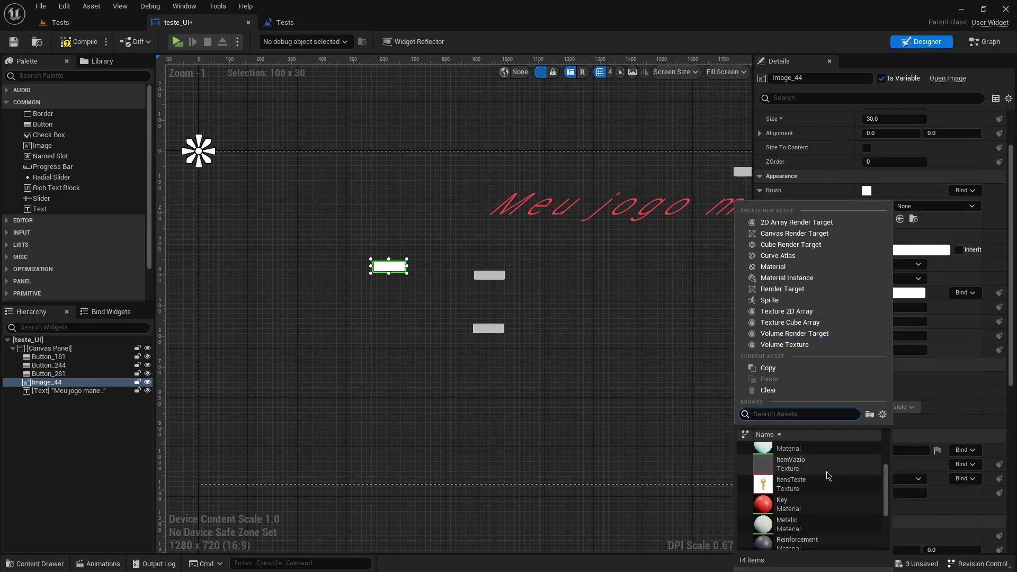
{"action": "left_click", "coordinate": [829, 483]}
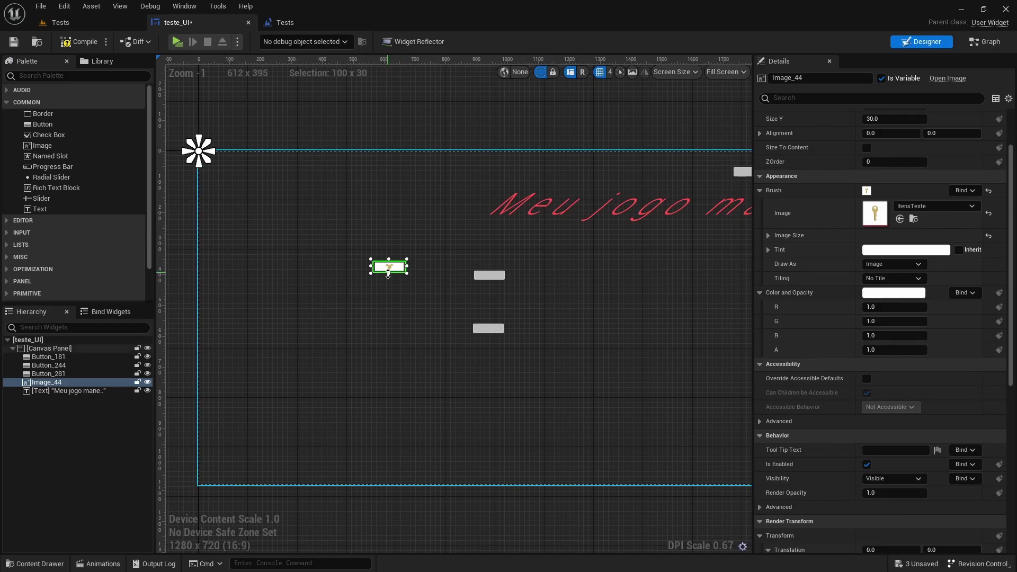
{"action": "mouse_move", "coordinate": [388, 282]}
{"action": "left_mouse_down"}
{"action": "mouse_move", "coordinate": [329, 276]}
{"action": "mouse_move", "coordinate": [257, 426]}
{"action": "left_mouse_up"}
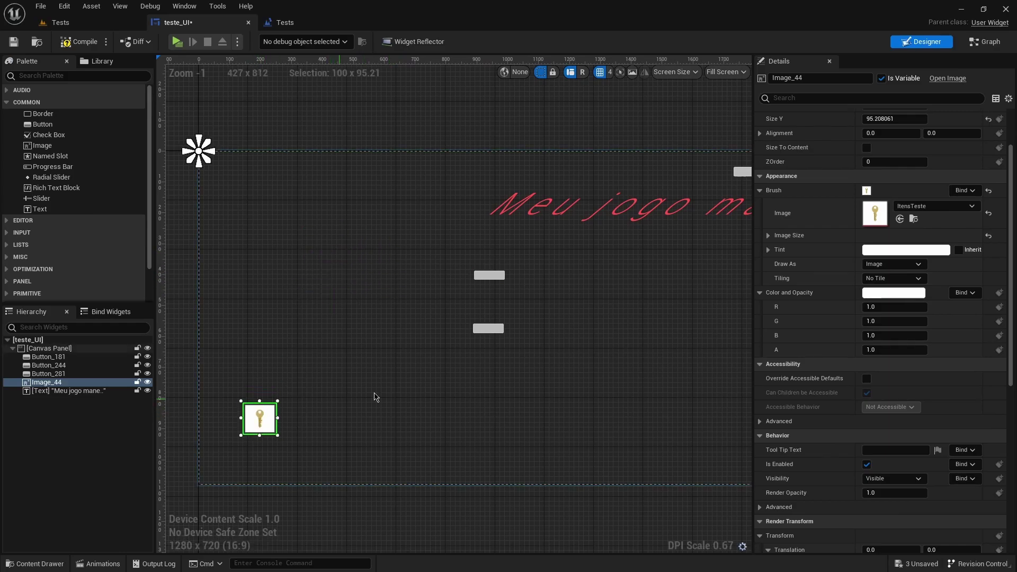
{"action": "scroll", "coordinate": [922, 147], "scroll_direction": "up", "scroll_amount": 3}
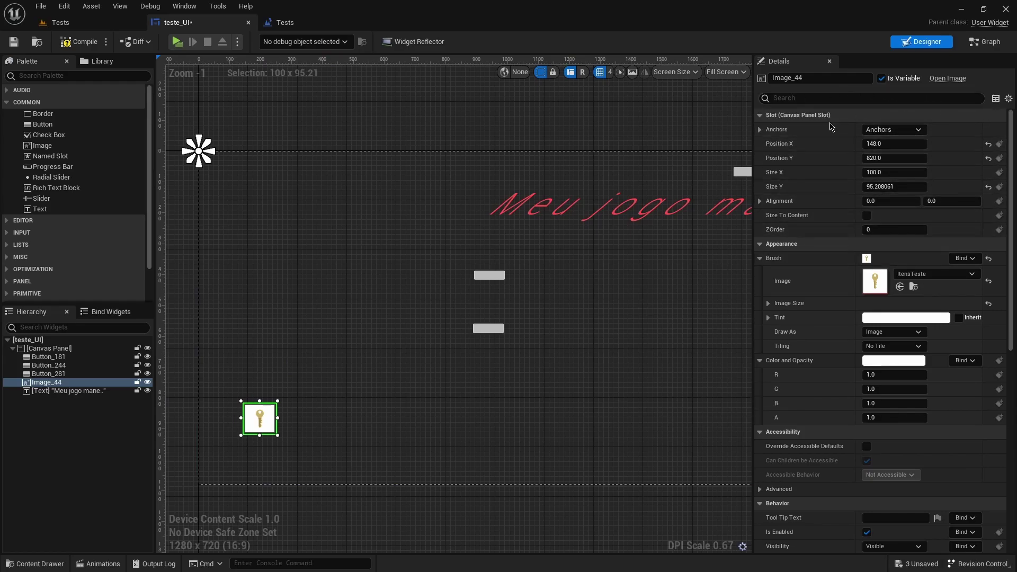
{"action": "scroll", "coordinate": [895, 238], "scroll_direction": "down", "scroll_amount": 2}
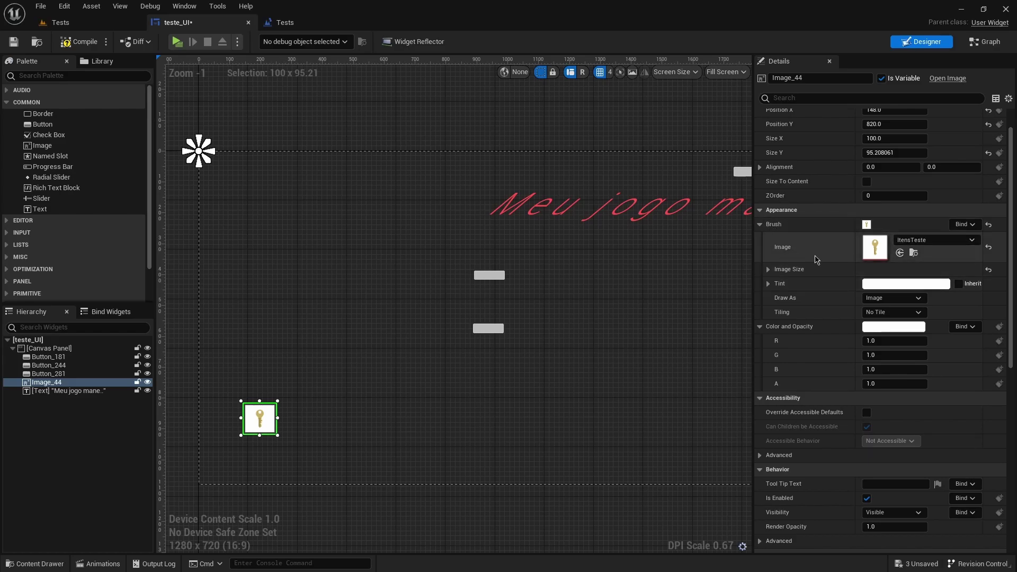
- Tint the key image light pink and move it up beside the title at 688, 104
{"action": "left_click", "coordinate": [768, 270]}
{"action": "left_click", "coordinate": [768, 270]}
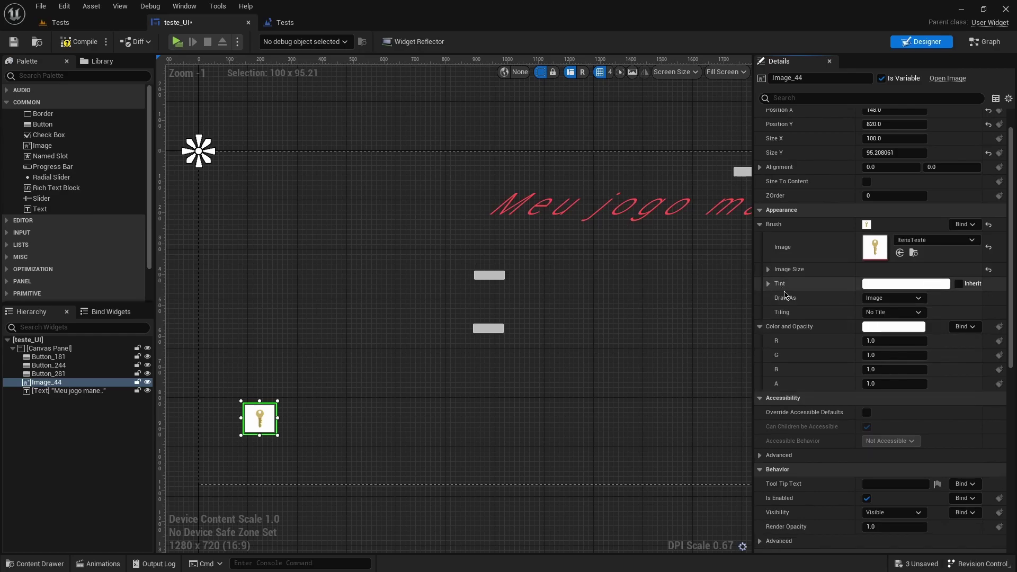
{"action": "left_click", "coordinate": [895, 286]}
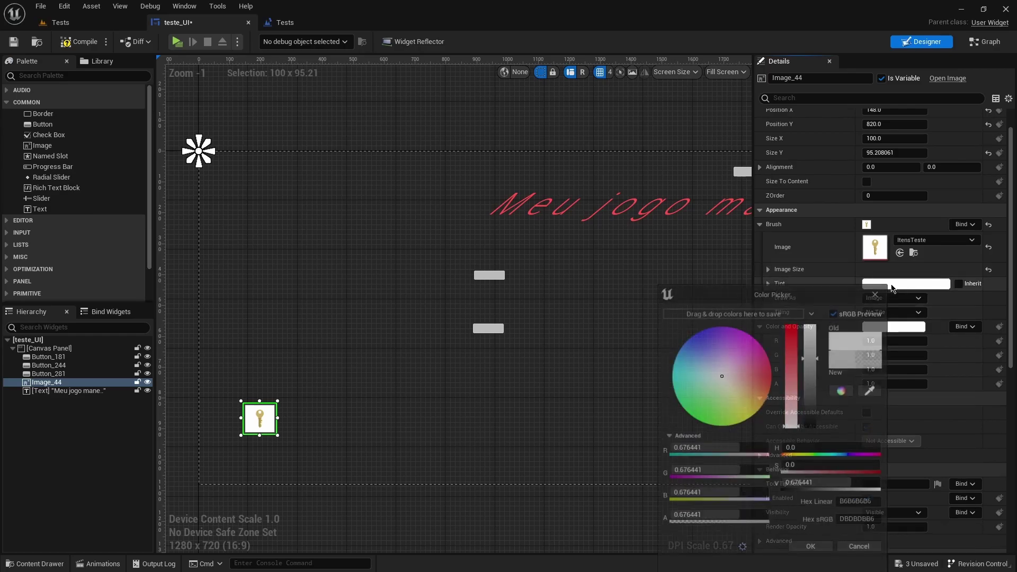
{"action": "left_click_drag", "start_coordinate": [815, 404], "coordinate": [812, 364]}
{"action": "mouse_move", "coordinate": [793, 427]}
{"action": "left_mouse_down"}
{"action": "mouse_move", "coordinate": [793, 368]}
{"action": "mouse_move", "coordinate": [793, 382]}
{"action": "left_mouse_up"}
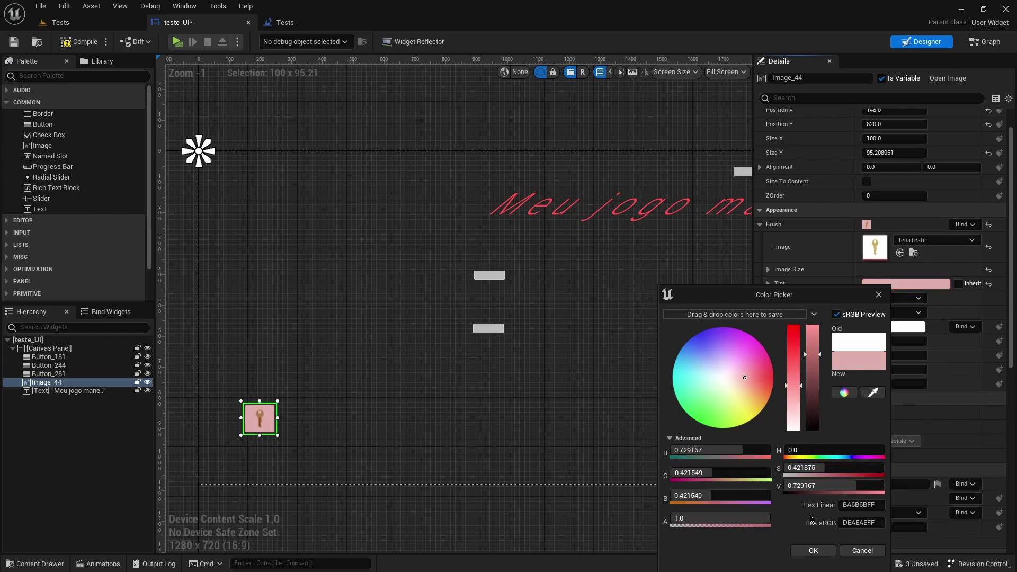
{"action": "left_click", "coordinate": [813, 551]}
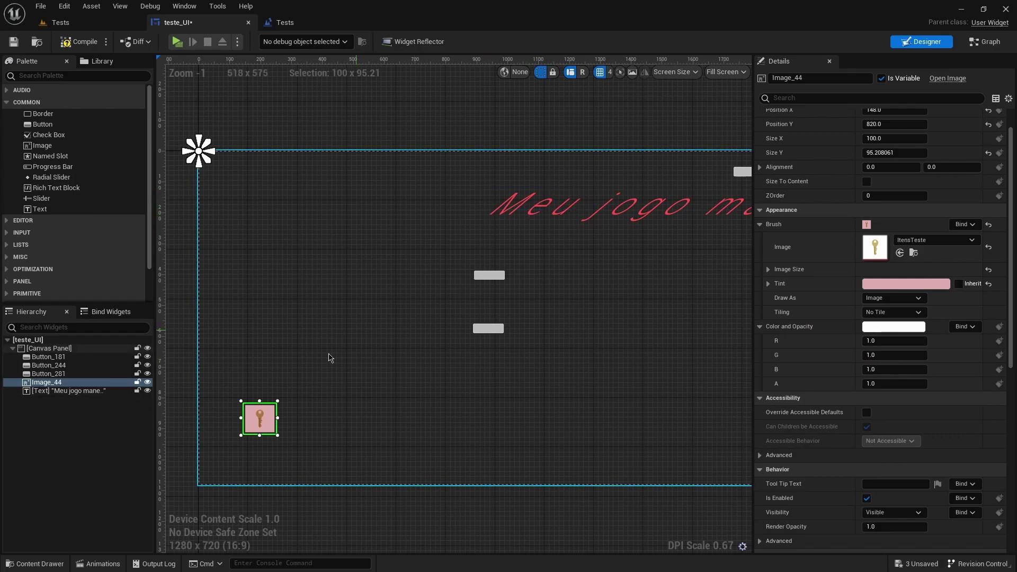
{"action": "left_click_drag", "start_coordinate": [265, 418], "coordinate": [432, 197]}
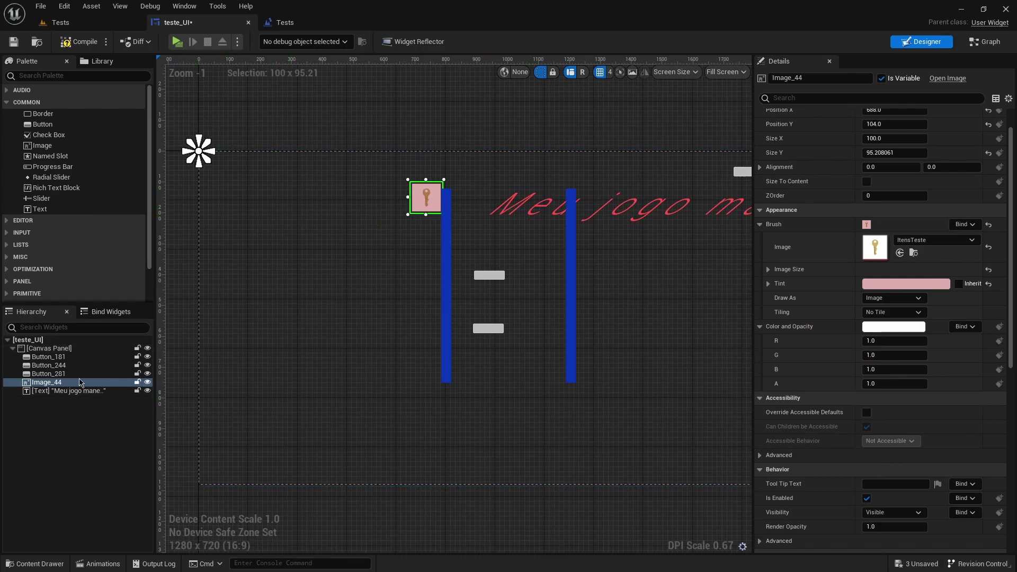
{"action": "left_click", "coordinate": [48, 373]}
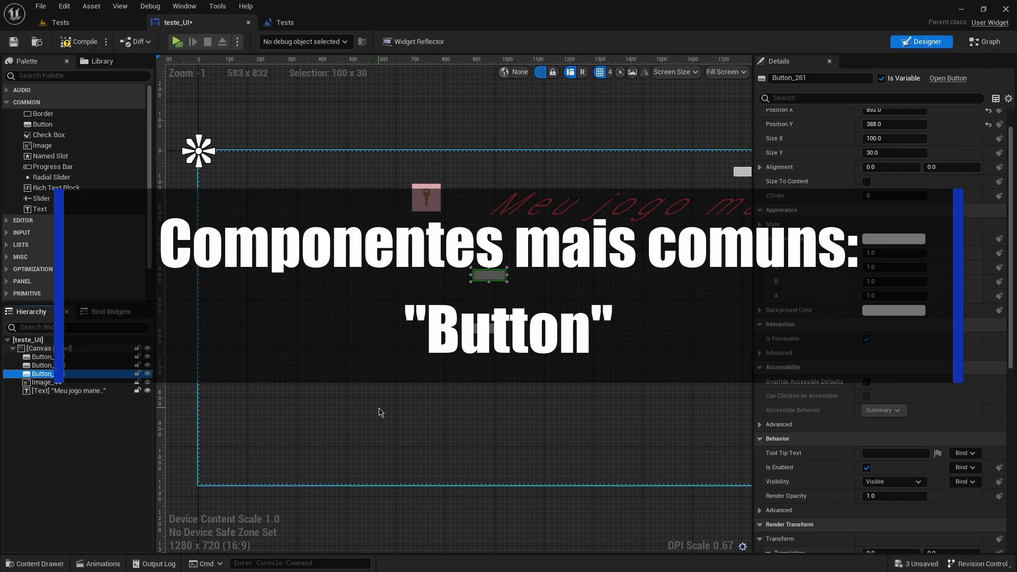
- Give Button_281 a pink Hovered tint and a purple Pressed tint
{"action": "scroll", "coordinate": [852, 336], "scroll_direction": "up", "scroll_amount": 2}
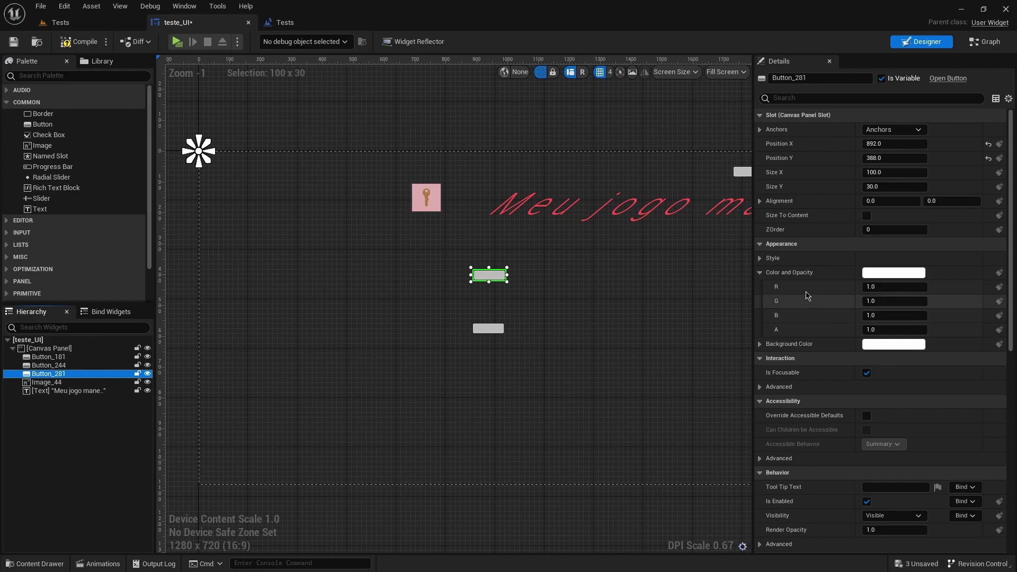
{"action": "left_click", "coordinate": [761, 259]}
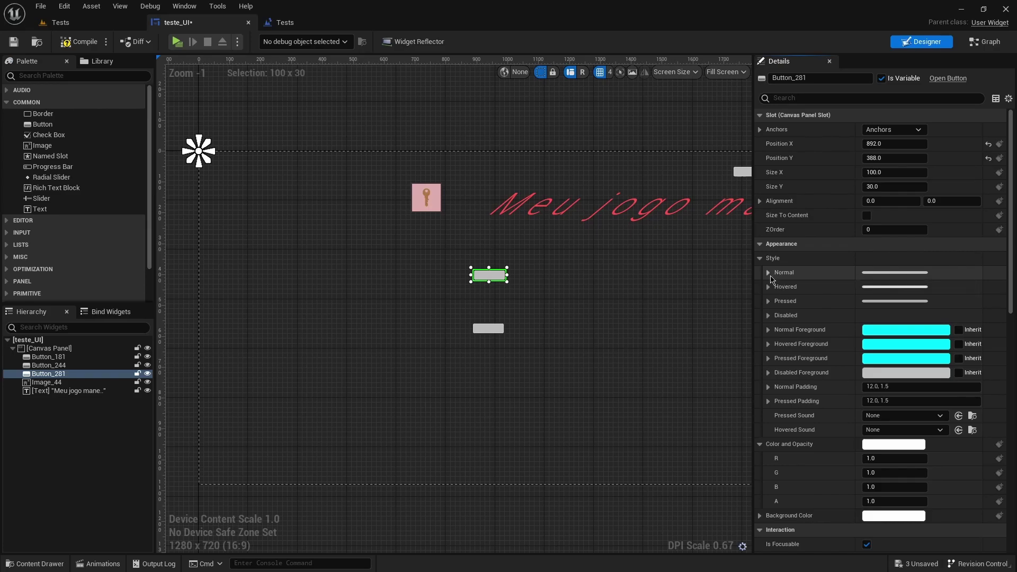
{"action": "scroll", "coordinate": [561, 297], "scroll_direction": "up", "scroll_amount": 2}
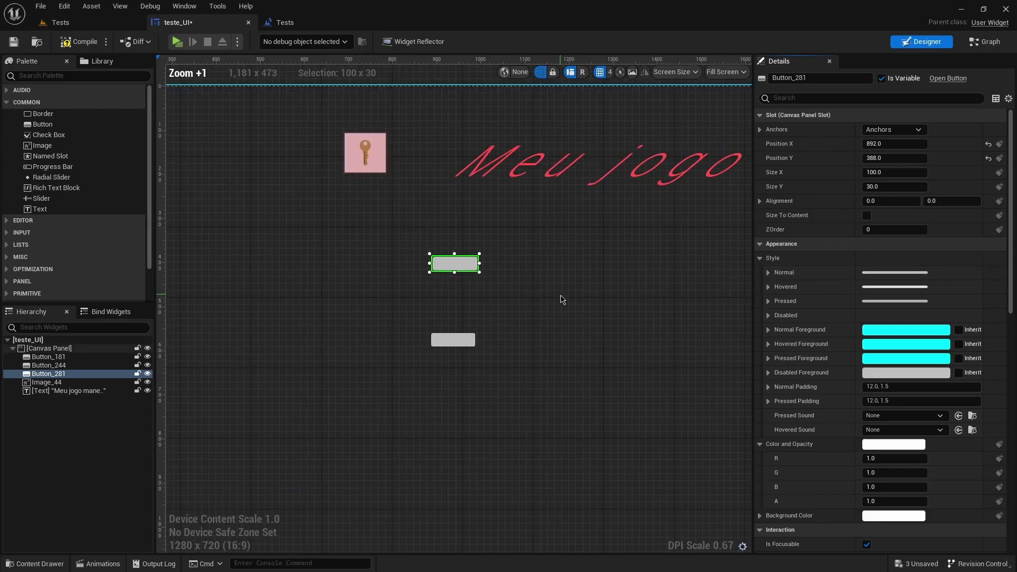
{"action": "scroll", "coordinate": [570, 294], "scroll_direction": "up", "scroll_amount": 1}
{"action": "left_click", "coordinate": [768, 287]}
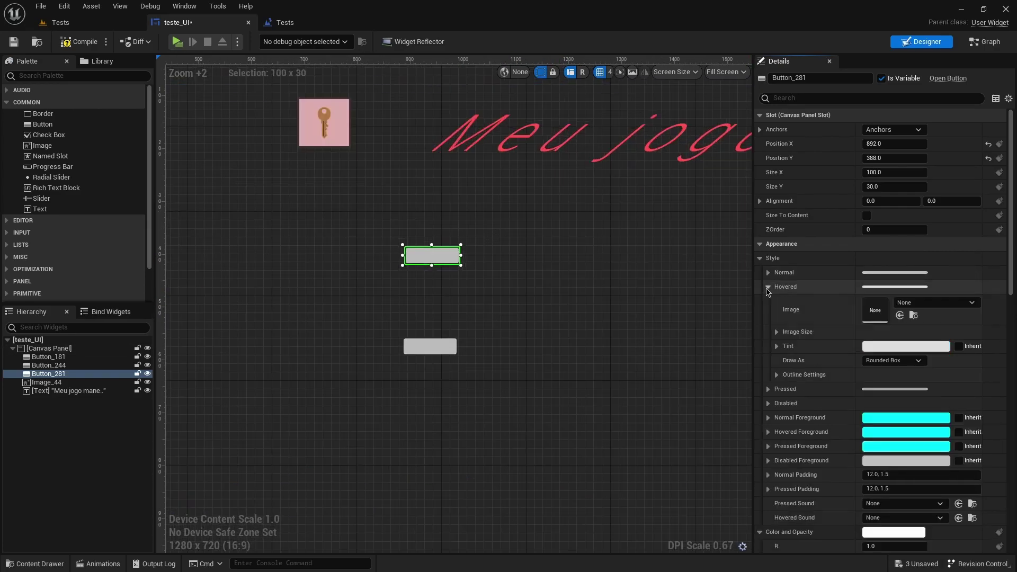
{"action": "left_click", "coordinate": [898, 351]}
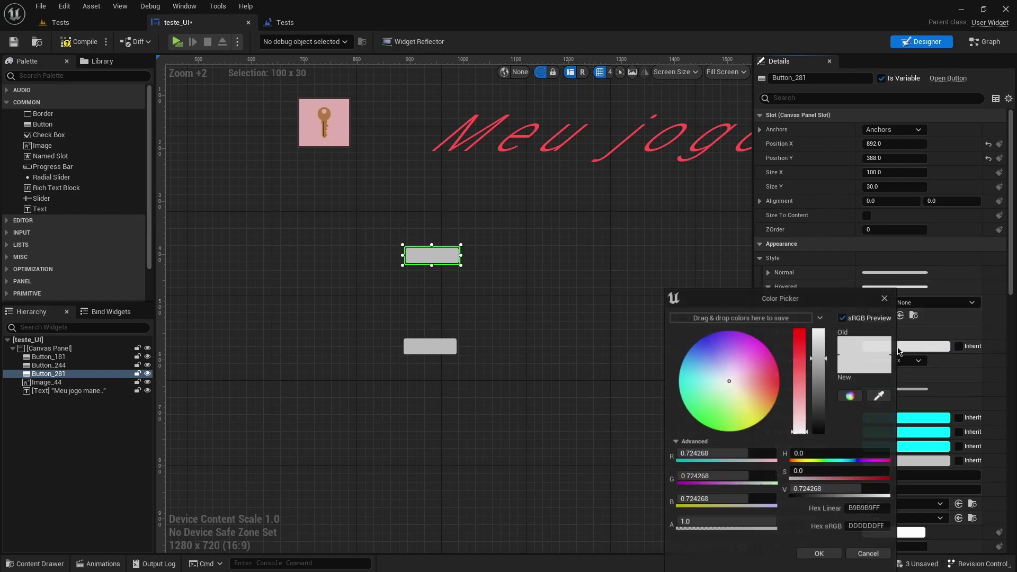
{"action": "left_click", "coordinate": [804, 361]}
{"action": "left_click", "coordinate": [820, 554]}
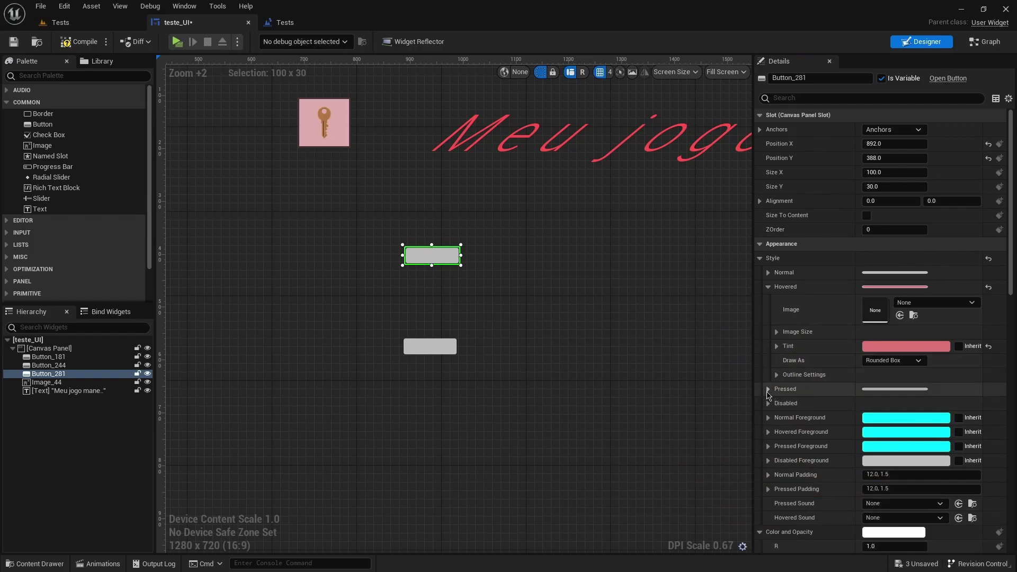
{"action": "left_click", "coordinate": [768, 389]}
{"action": "left_click", "coordinate": [906, 449]}
{"action": "left_click", "coordinate": [688, 333]}
{"action": "left_click", "coordinate": [794, 556]}
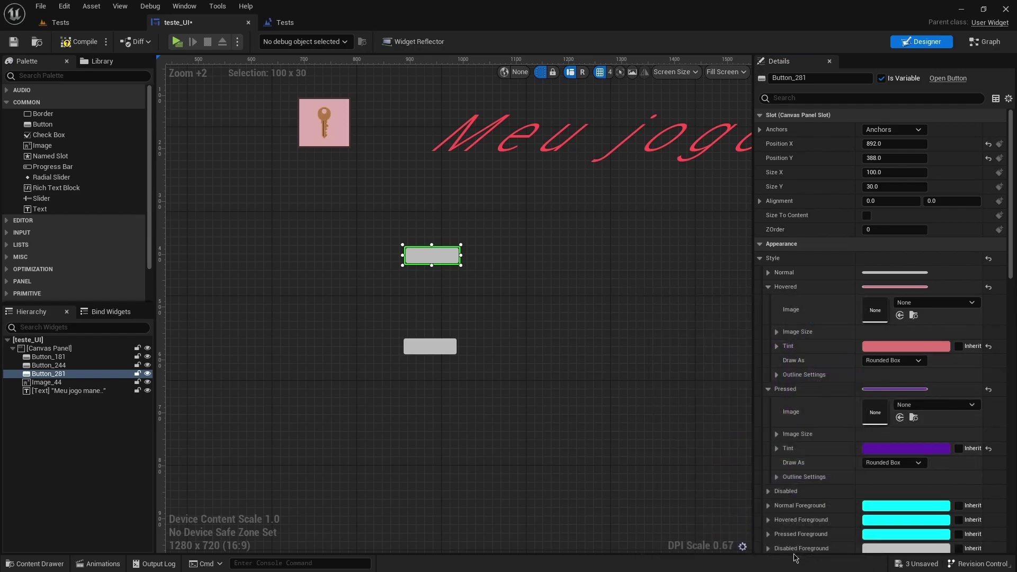
{"action": "left_click", "coordinate": [768, 286]}
{"action": "left_click", "coordinate": [768, 300]}
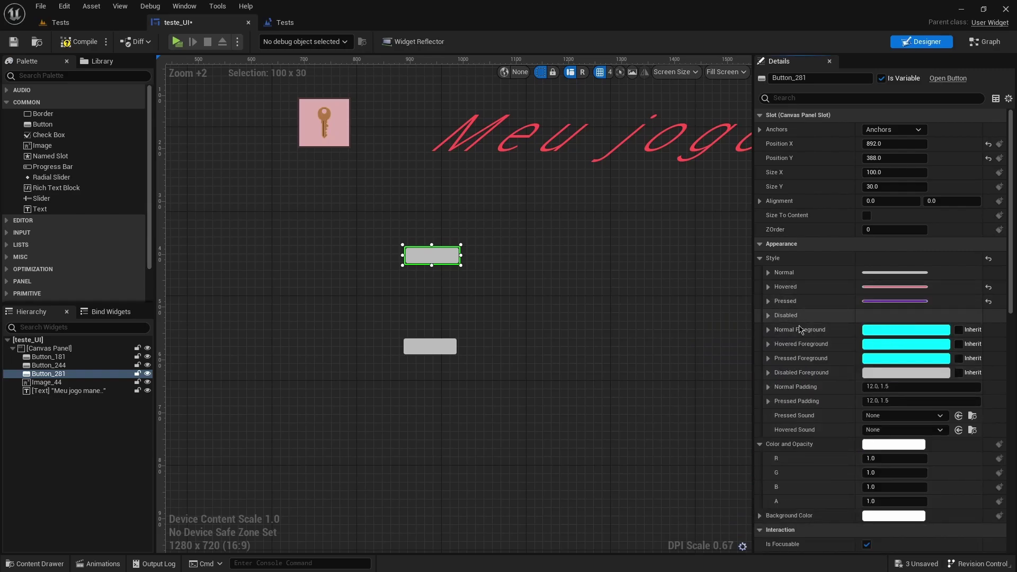
- Set the button's Normal image to ItensTeste, widen it to 204.1, and compile
{"action": "left_click", "coordinate": [776, 289]}
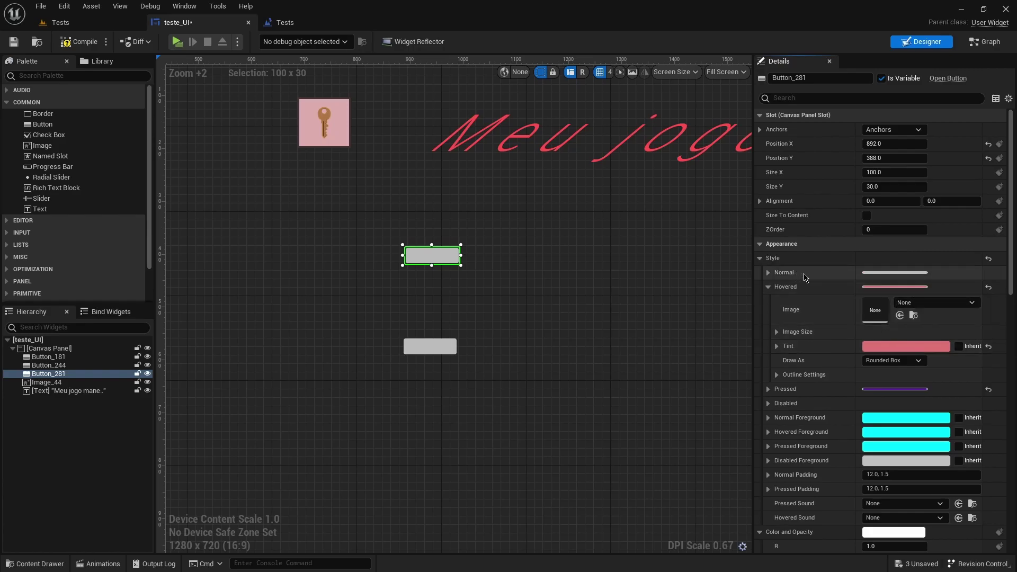
{"action": "left_click", "coordinate": [774, 287]}
{"action": "left_click", "coordinate": [783, 272]}
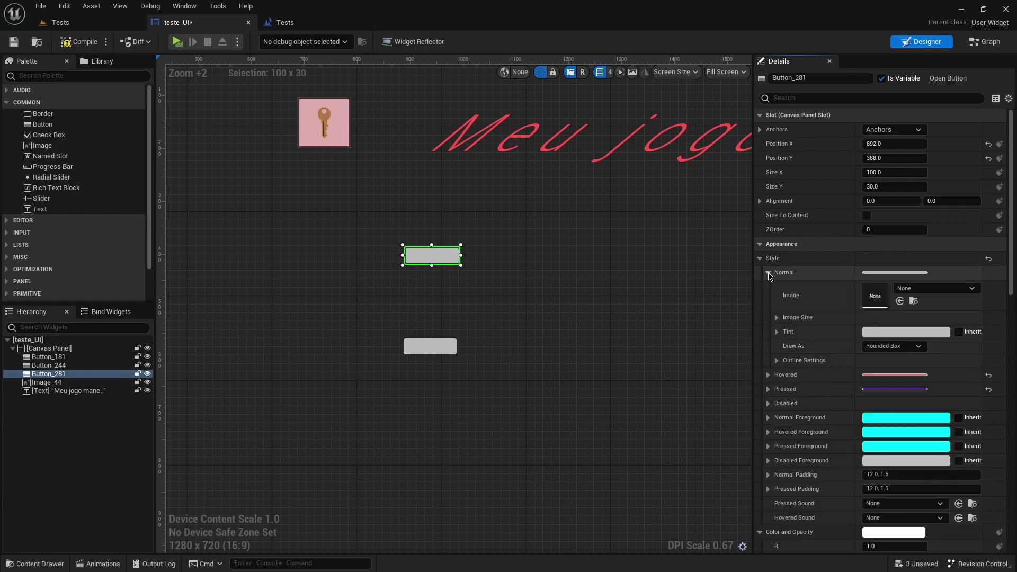
{"action": "left_click", "coordinate": [914, 290]}
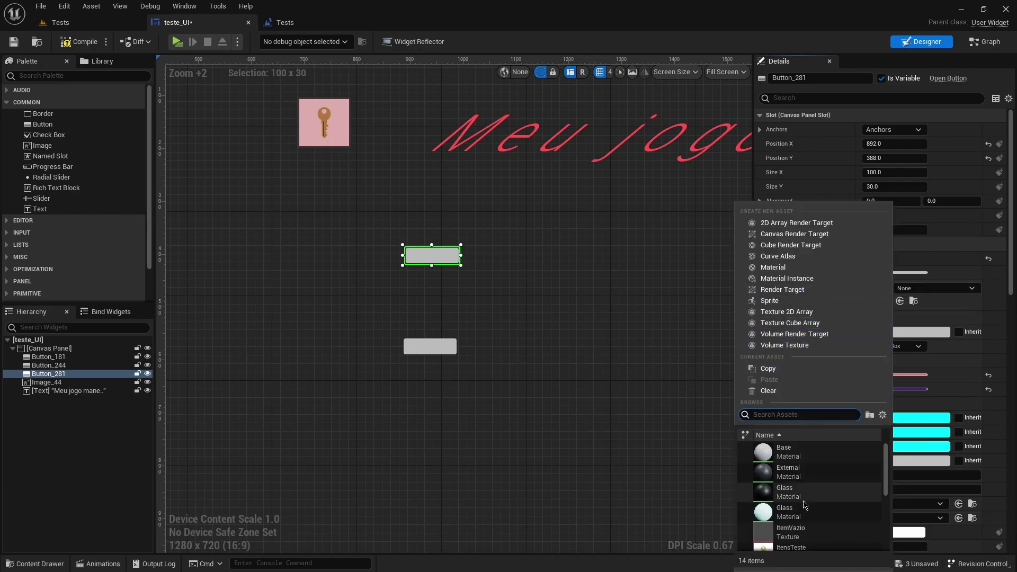
{"action": "left_click", "coordinate": [795, 547]}
{"action": "left_click_drag", "start_coordinate": [461, 255], "coordinate": [516, 255]}
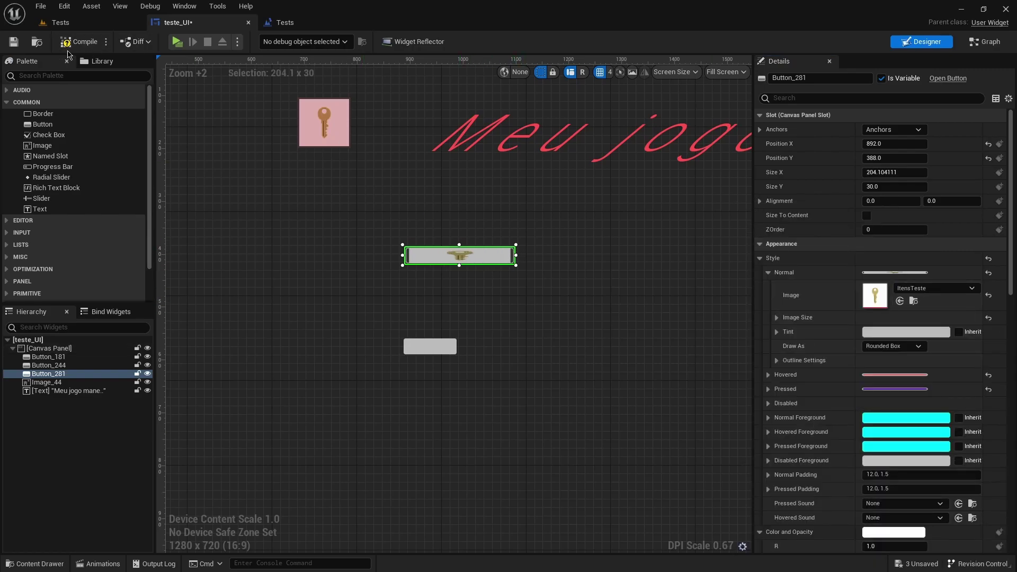
{"action": "left_click", "coordinate": [79, 46]}
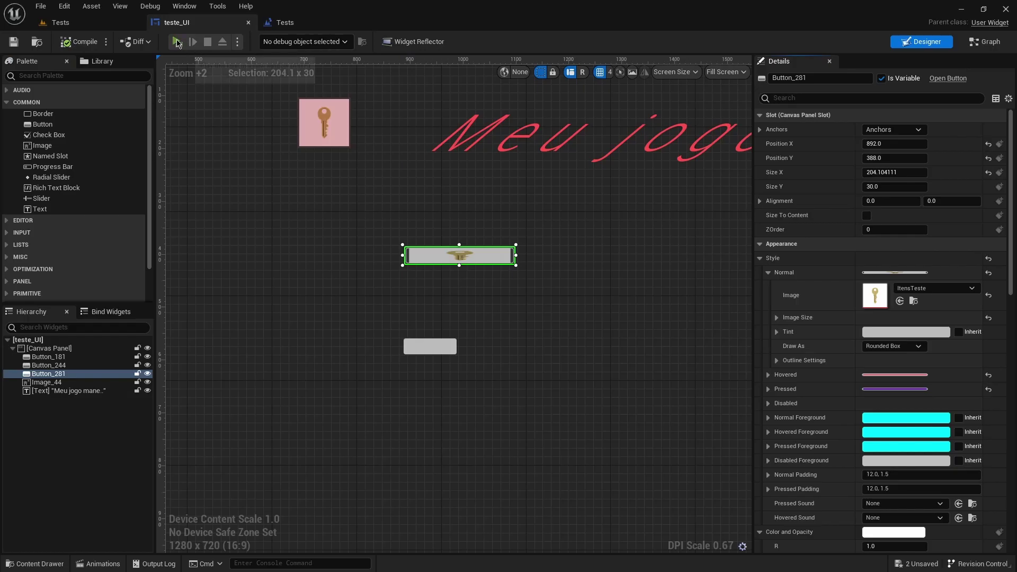
- Play the game, click the middle button to check its pink hover and purple press, then exit
{"action": "left_click", "coordinate": [177, 41]}
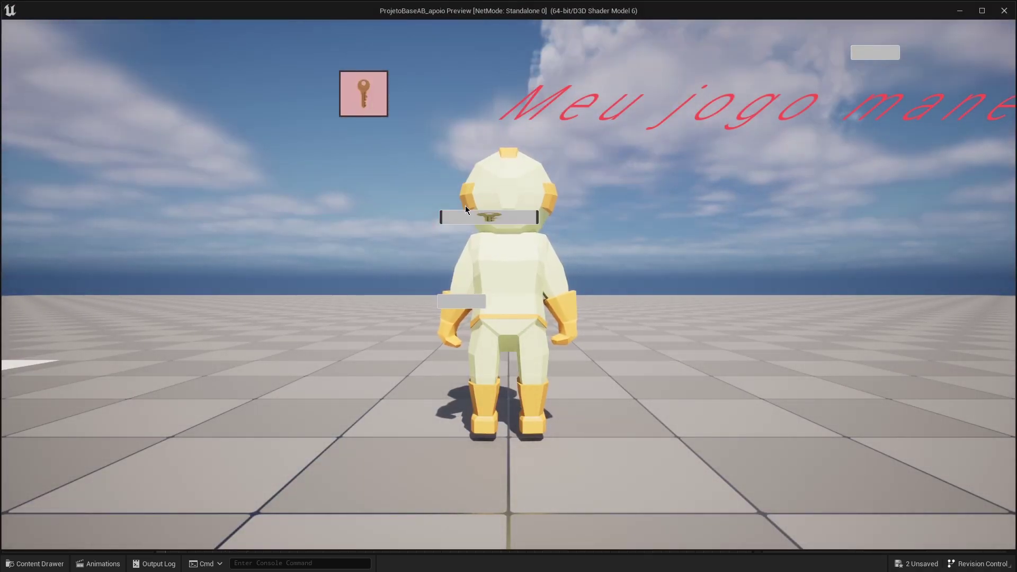
{"action": "left_click", "coordinate": [473, 218]}
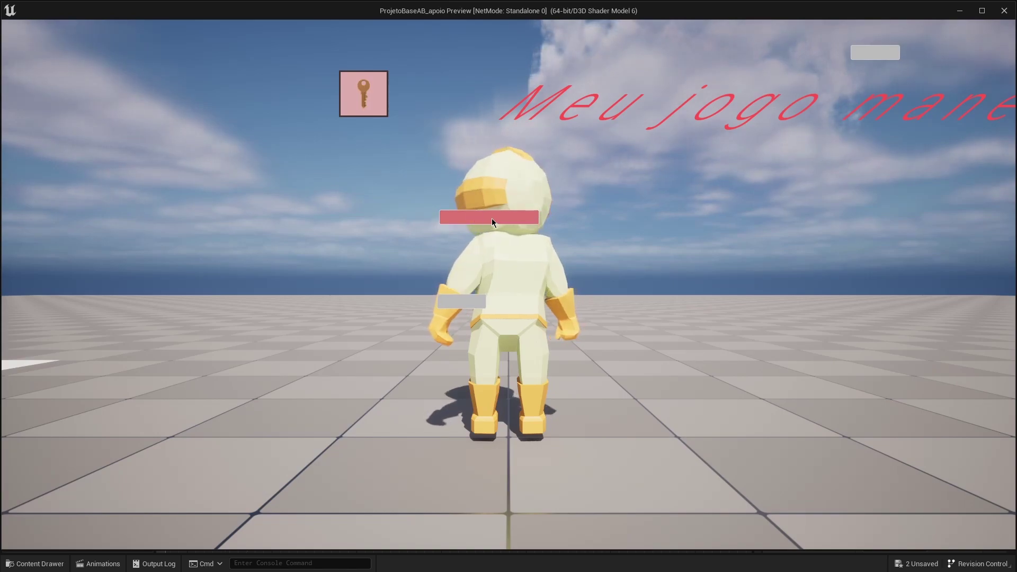
{"action": "left_click", "coordinate": [493, 219]}
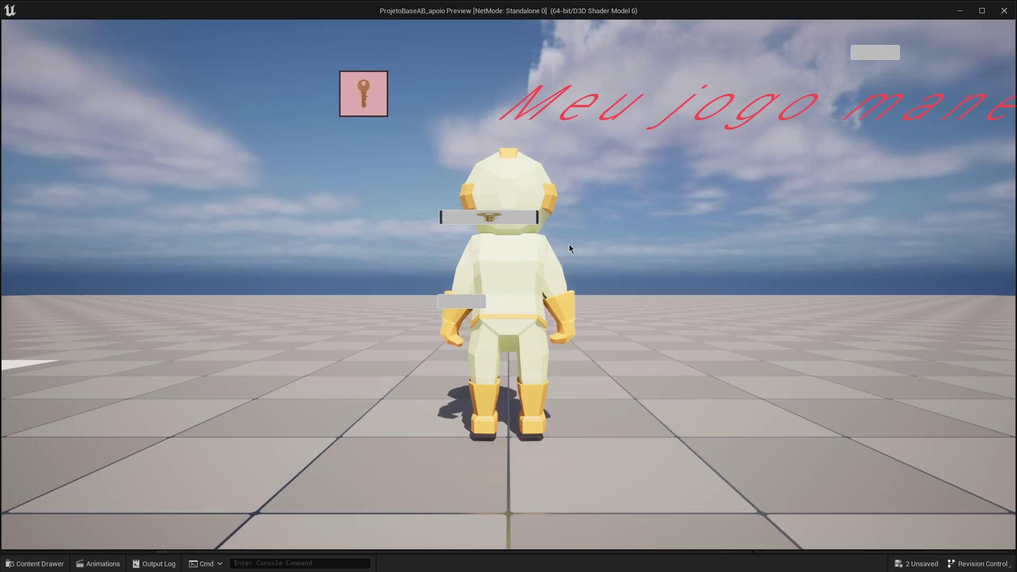
{"action": "key", "text": "Escape"}
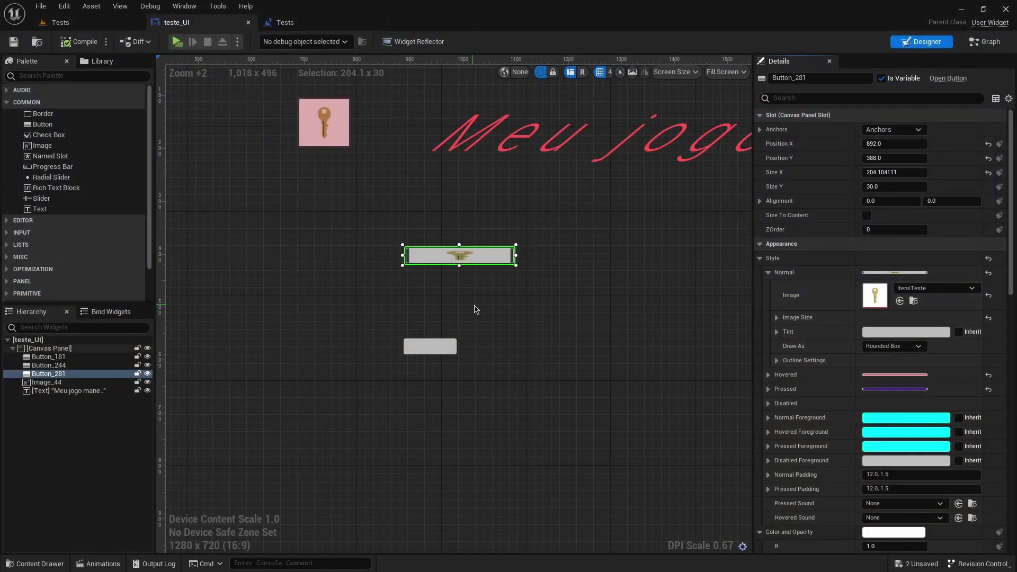
- Collapse Button_281's Style, Color and Opacity, and Interaction groups, then scroll down to its Events
{"action": "left_click", "coordinate": [760, 260]}
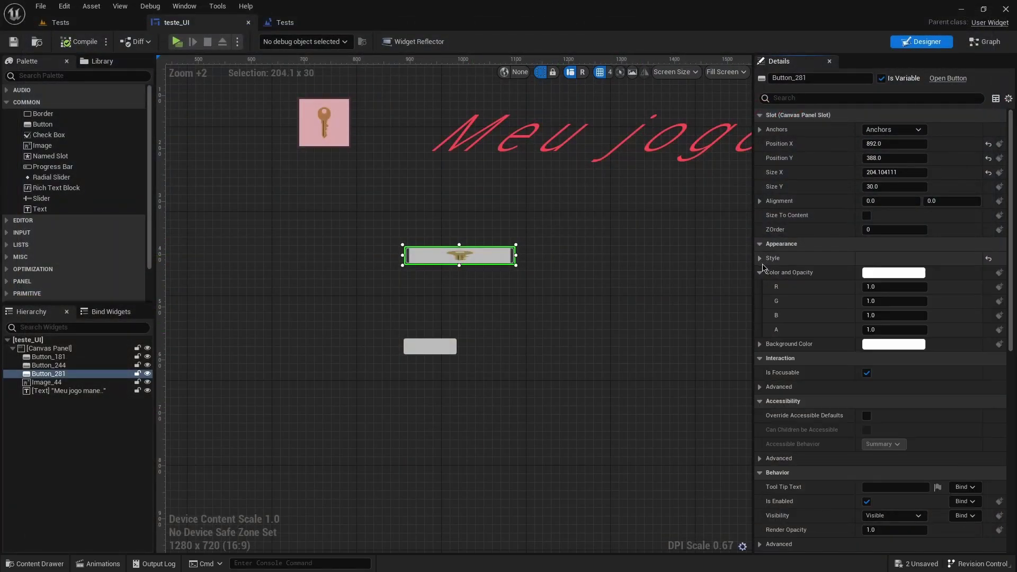
{"action": "left_click", "coordinate": [761, 273]}
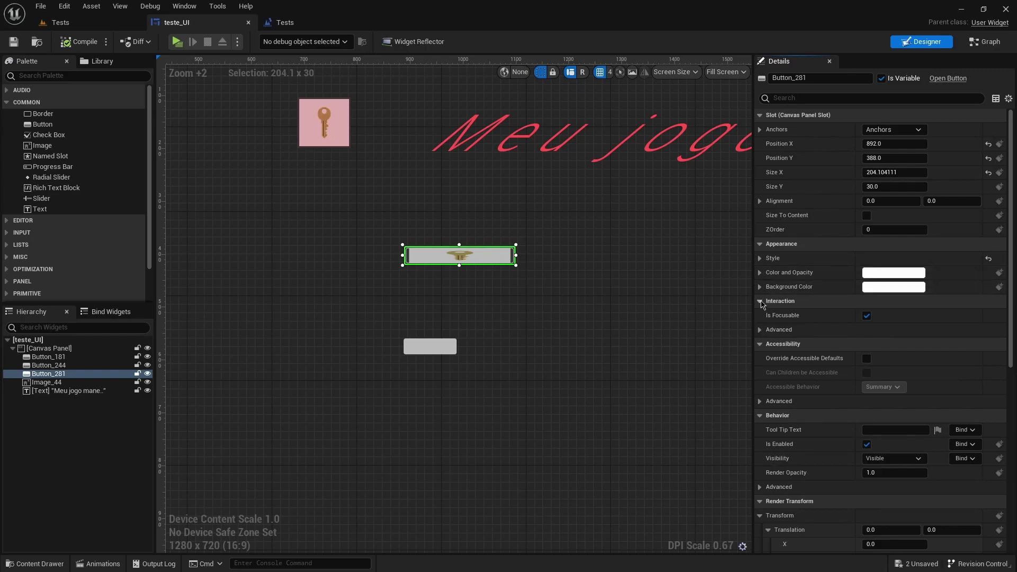
{"action": "left_click", "coordinate": [761, 301]}
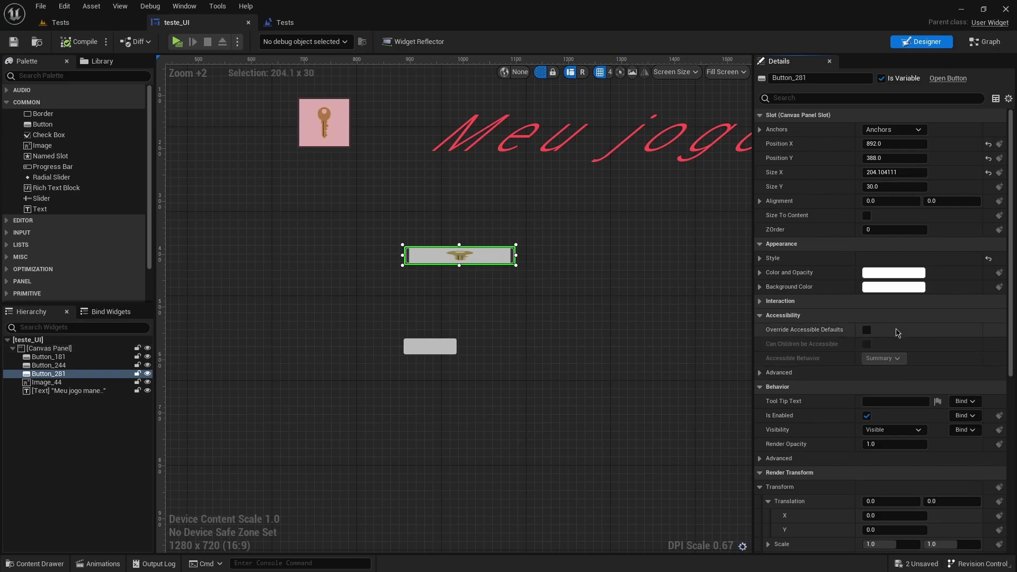
{"action": "scroll", "coordinate": [885, 279], "scroll_direction": "down", "scroll_amount": 10}
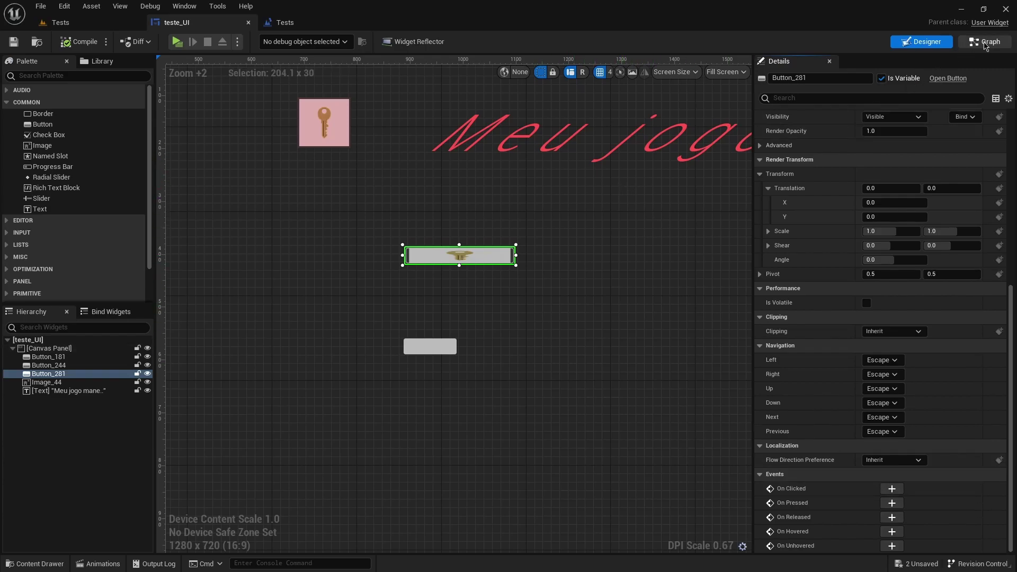
- In the teste_UI Event Graph, select the Button_281 variable to list its events
{"action": "left_click", "coordinate": [985, 41]}
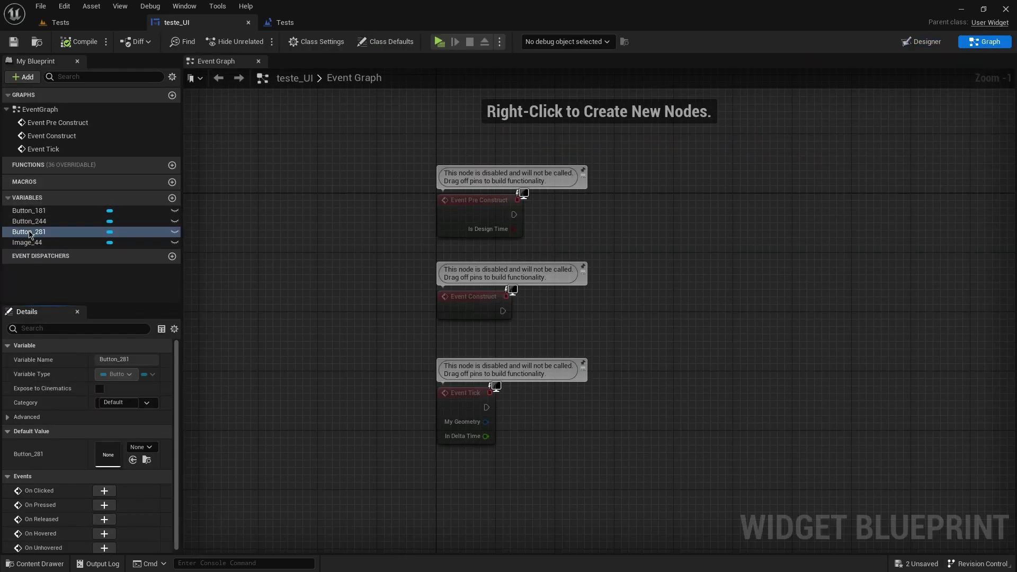
{"action": "left_click", "coordinate": [33, 222]}
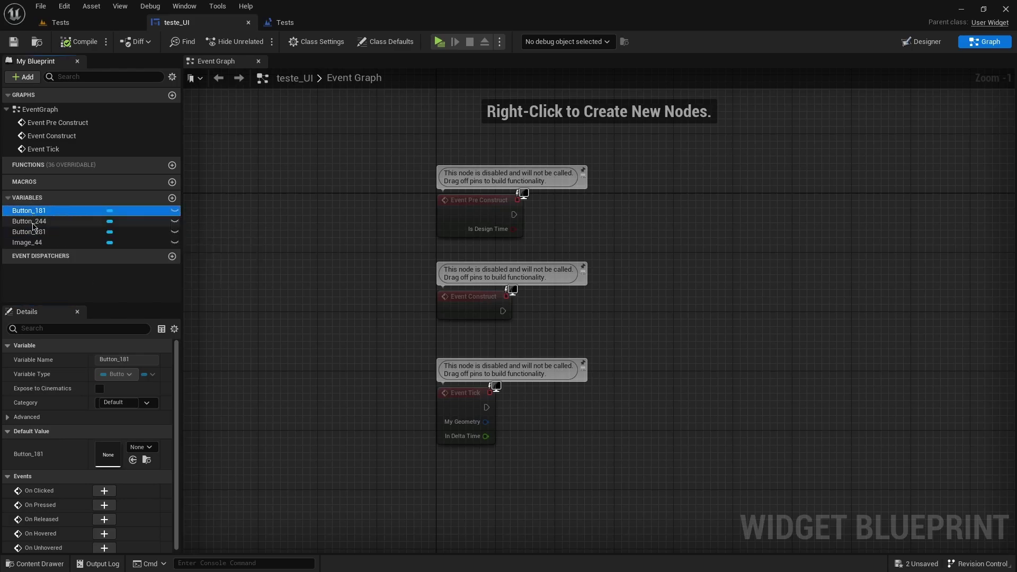
{"action": "left_click", "coordinate": [27, 244]}
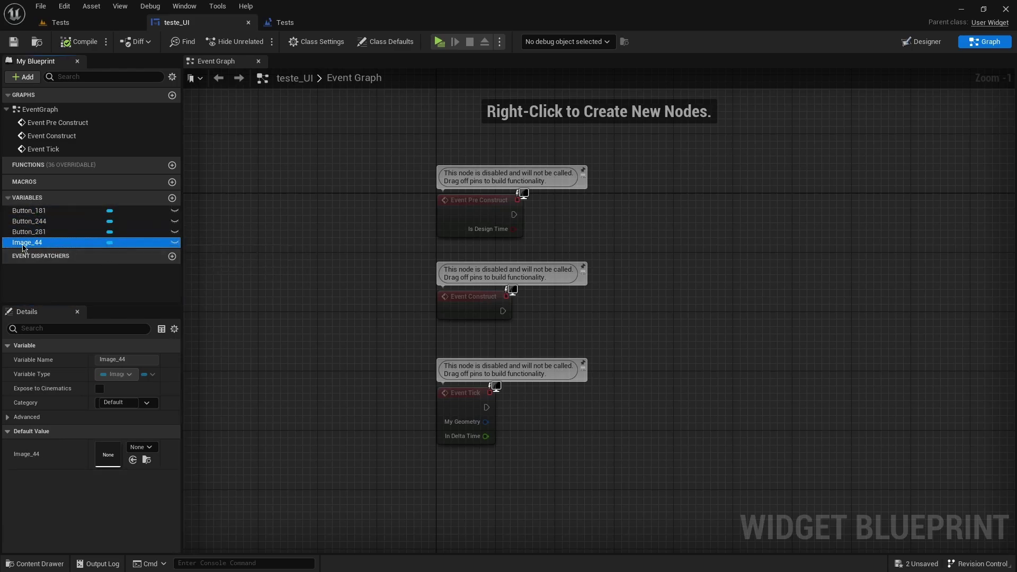
{"action": "left_click", "coordinate": [29, 232]}
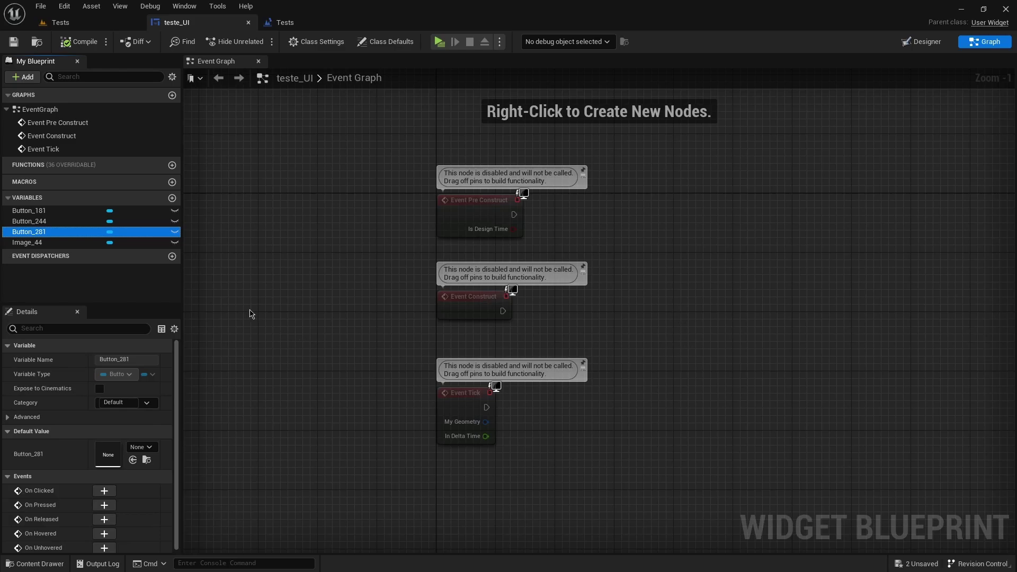
{"action": "scroll", "coordinate": [15, 492], "scroll_direction": "down", "scroll_amount": 1}
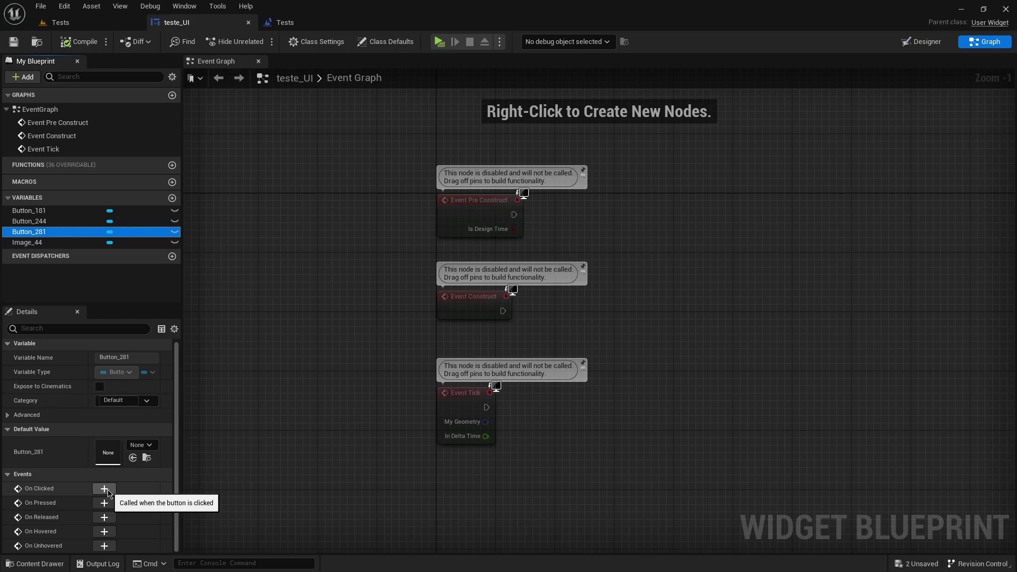
- Add an On Clicked (Button_281) event wired to a Print String node printing Hello
{"action": "left_click", "coordinate": [108, 491]}
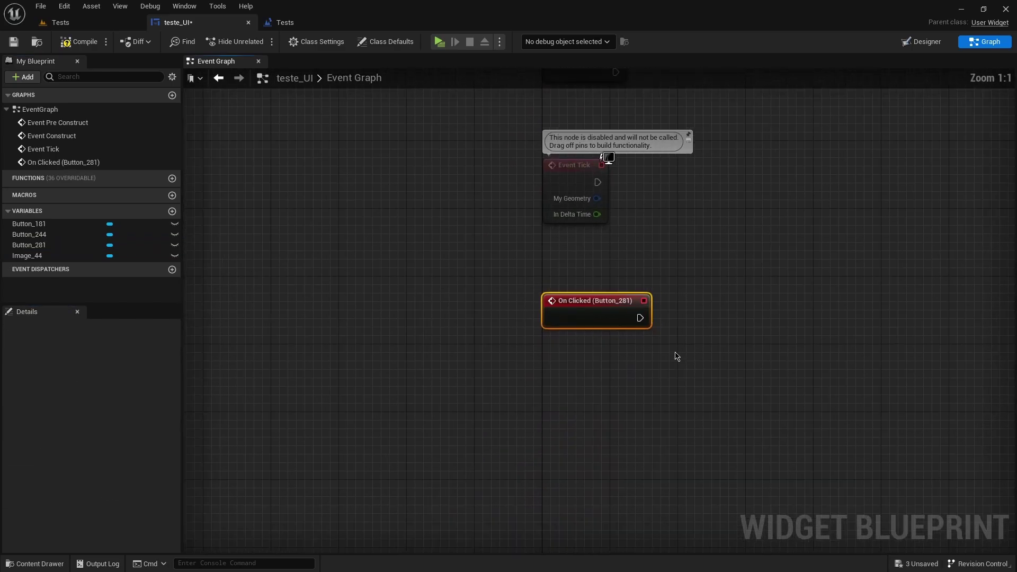
{"action": "left_click_drag", "start_coordinate": [639, 318], "coordinate": [704, 309]}
{"action": "type", "text": "print"}
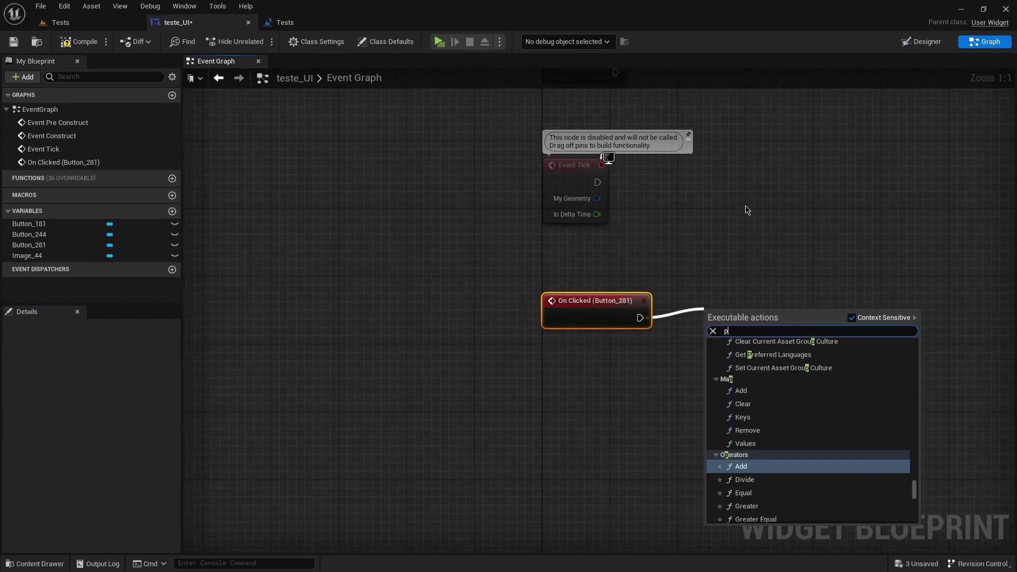
{"action": "key", "text": "Return"}
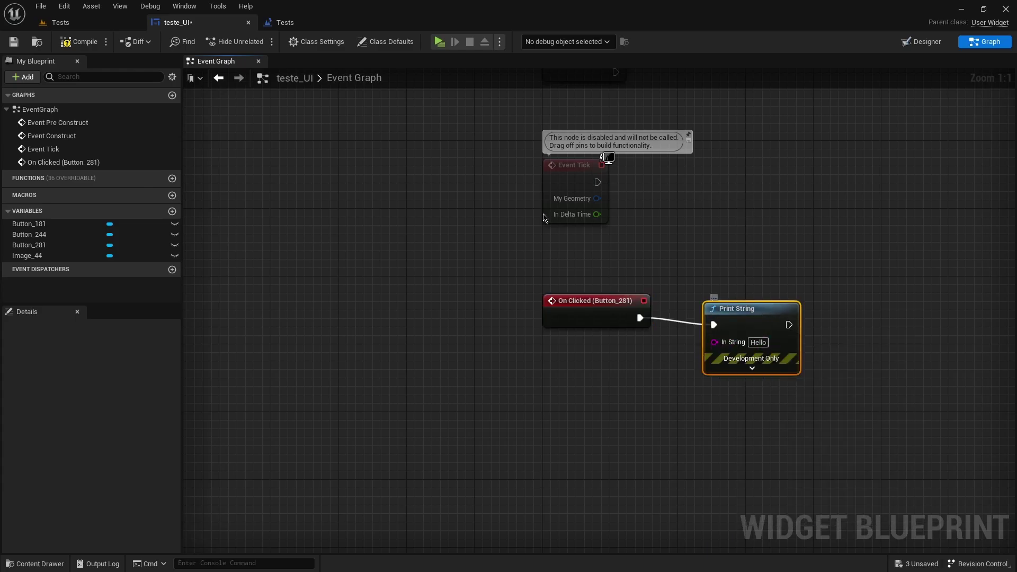
- Play the game, click the middle button to print Hello, then end the session with Esc
{"action": "left_click", "coordinate": [440, 41]}
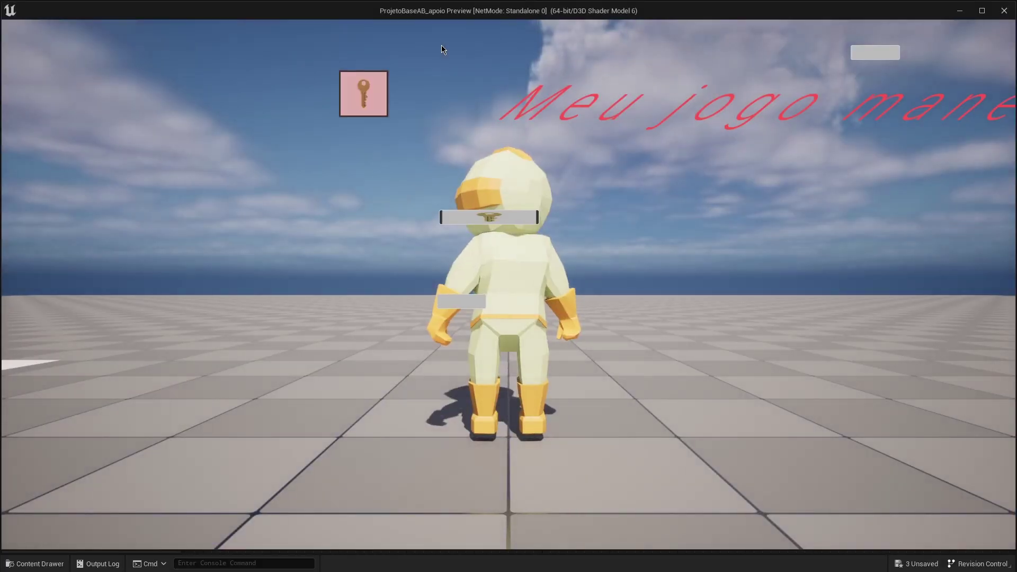
{"action": "left_click", "coordinate": [489, 217]}
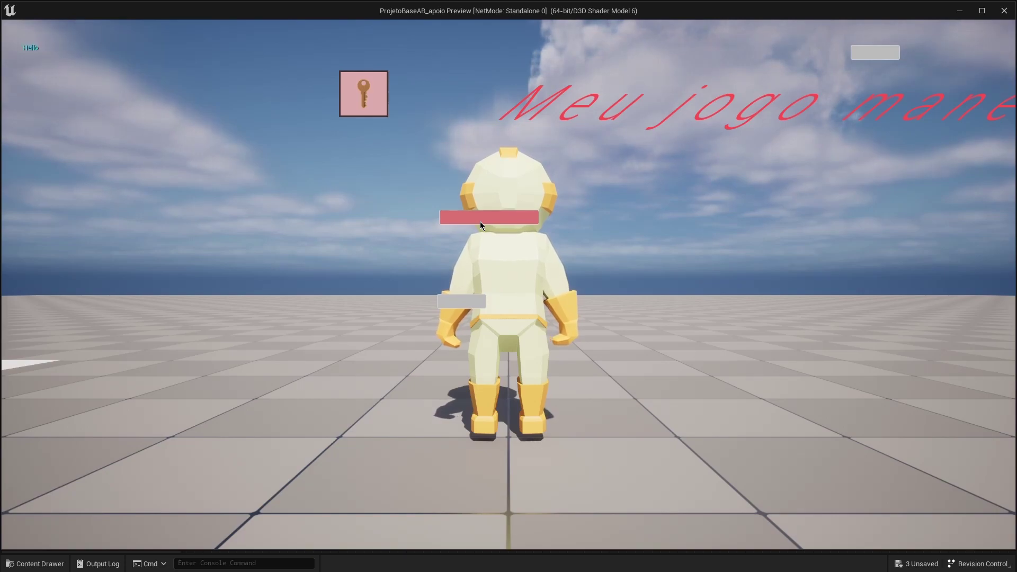
{"action": "key", "text": "Escape"}
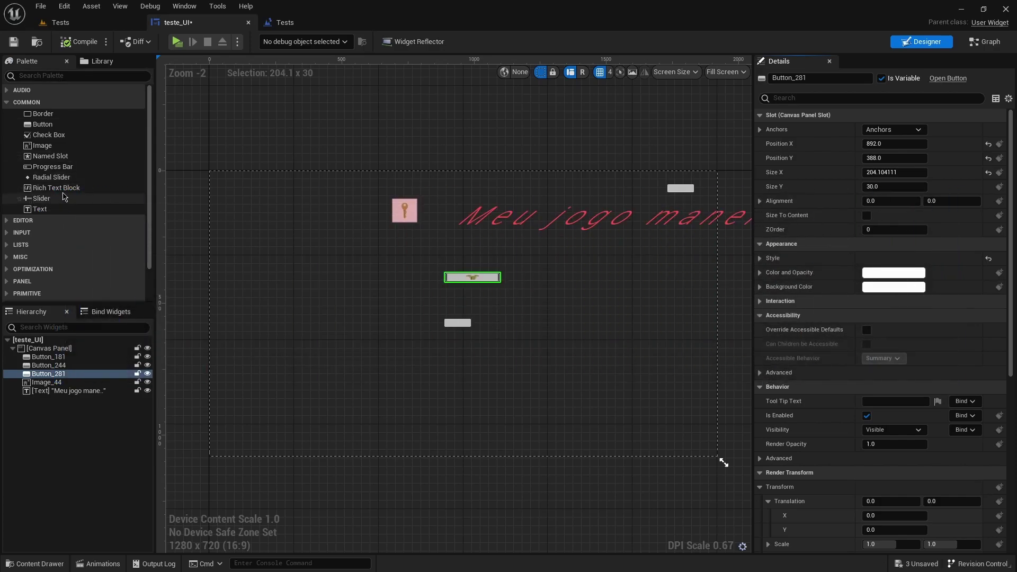
- Place a new Slider on the canvas to the left of the key image
{"action": "mouse_move", "coordinate": [55, 200]}
{"action": "left_mouse_down"}
{"action": "mouse_move", "coordinate": [267, 219]}
{"action": "mouse_move", "coordinate": [257, 225]}
{"action": "left_mouse_up"}
{"action": "scroll", "coordinate": [273, 218], "scroll_direction": "up", "scroll_amount": 1}
{"action": "scroll", "coordinate": [286, 217], "scroll_direction": "up", "scroll_amount": 1}
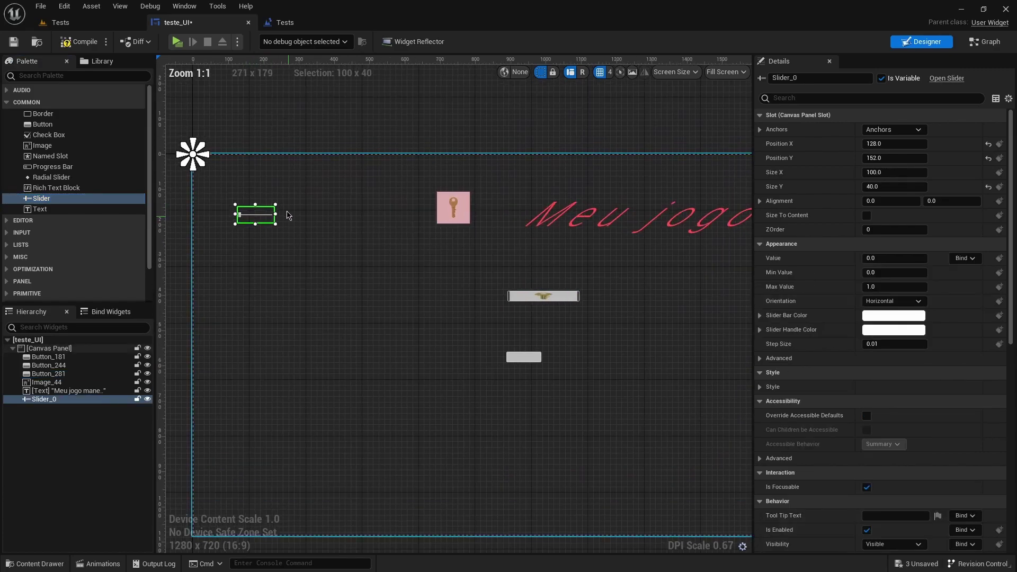
{"action": "scroll", "coordinate": [270, 222], "scroll_direction": "up", "scroll_amount": 2}
{"action": "scroll", "coordinate": [270, 221], "scroll_direction": "up", "scroll_amount": 1}
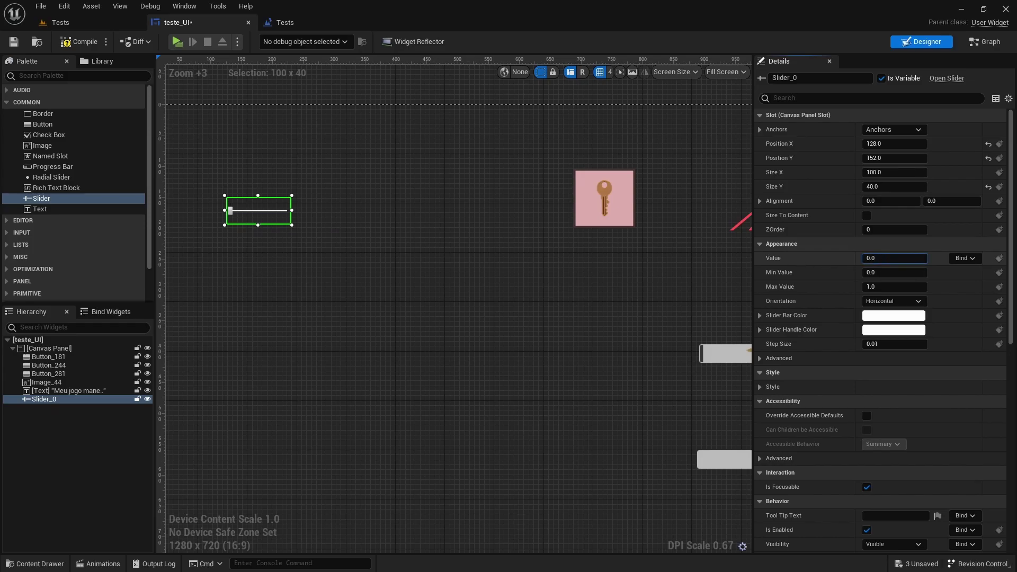
{"action": "mouse_move", "coordinate": [905, 258]}
{"action": "left_mouse_down"}
{"action": "mouse_move", "coordinate": [917, 258]}
{"action": "mouse_move", "coordinate": [873, 258]}
{"action": "left_mouse_up"}
{"action": "type", "text": "1"}
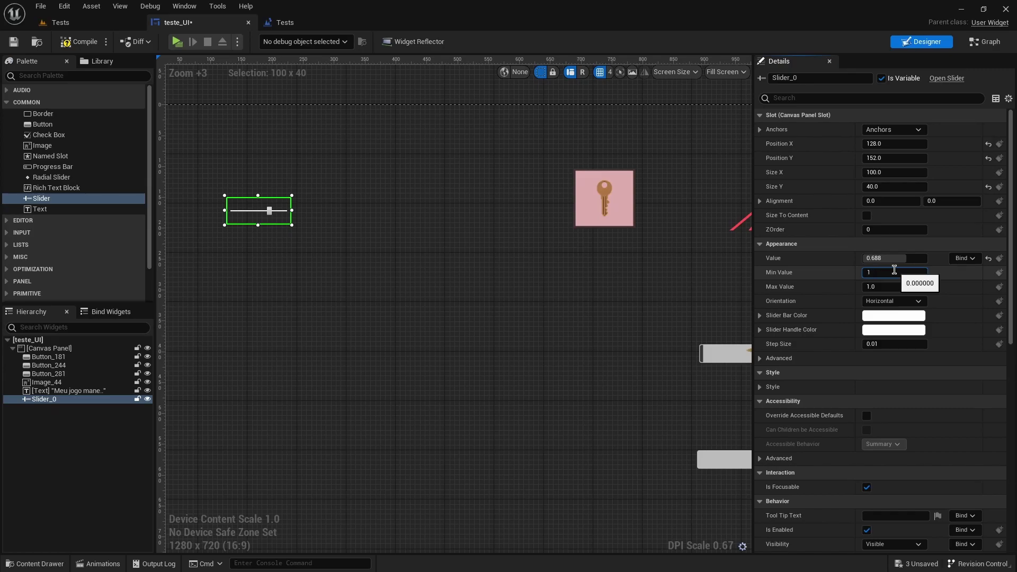
- Set Slider_0's Min Value to 1 and Max Value to 100, and adjust its Value
{"action": "key", "text": "Tab"}
{"action": "type", "text": "100"}
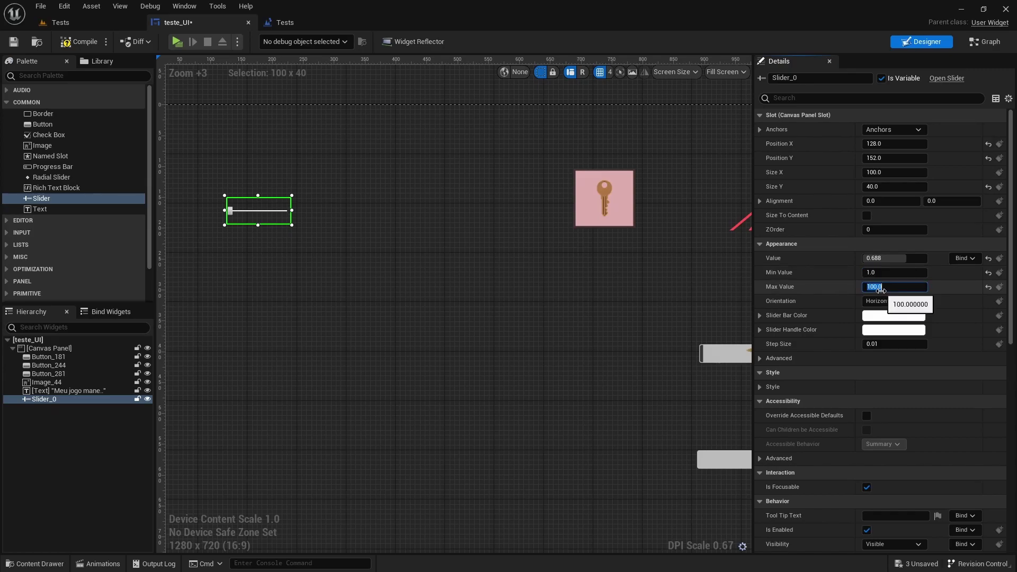
{"action": "mouse_move", "coordinate": [890, 258]}
{"action": "left_mouse_down"}
{"action": "mouse_move", "coordinate": [871, 258]}
{"action": "mouse_move", "coordinate": [895, 258]}
{"action": "left_mouse_up"}
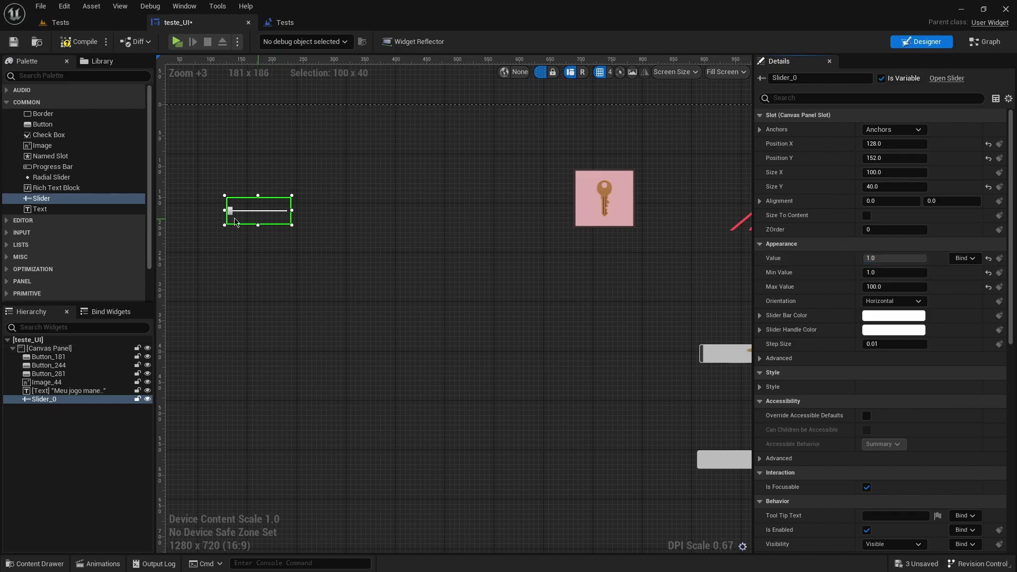
{"action": "left_click_drag", "start_coordinate": [231, 212], "coordinate": [236, 212]}
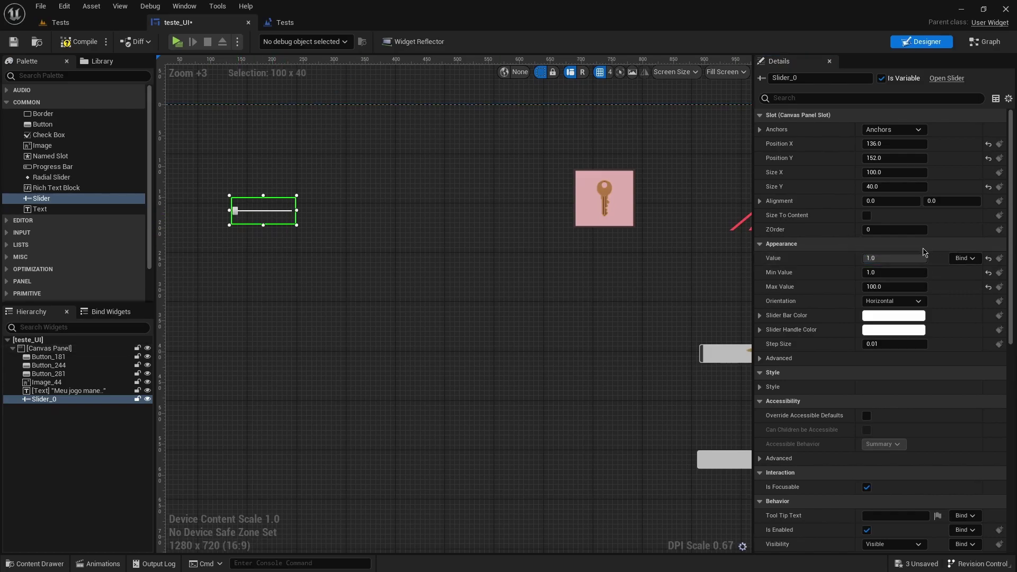
{"action": "left_click", "coordinate": [887, 258]}
{"action": "type", "text": "50"}
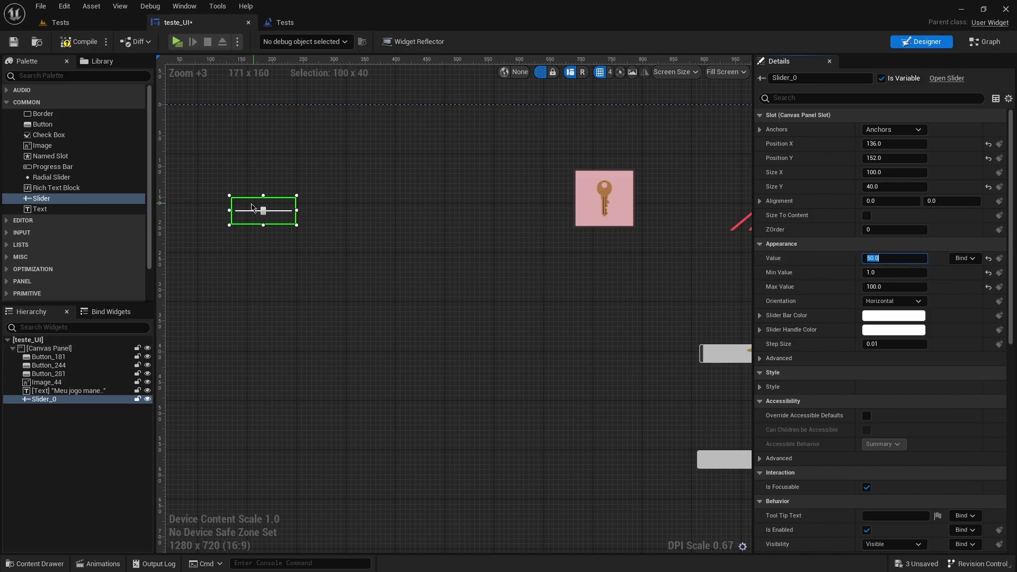
{"action": "left_click", "coordinate": [849, 264]}
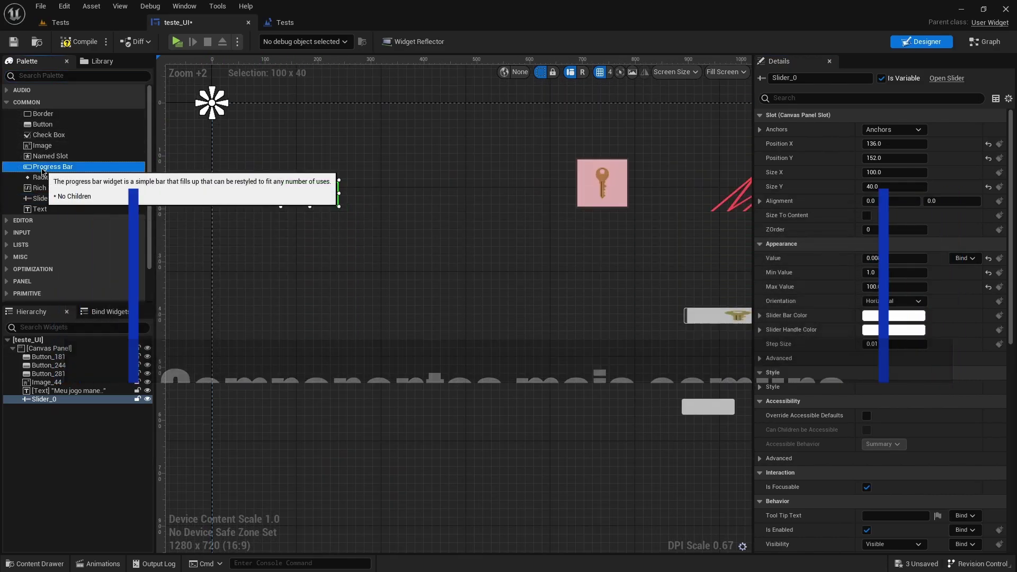
- Place a Progress Bar under the slider and set its Percent to about 0.696
{"action": "left_click_drag", "start_coordinate": [69, 167], "coordinate": [306, 239]}
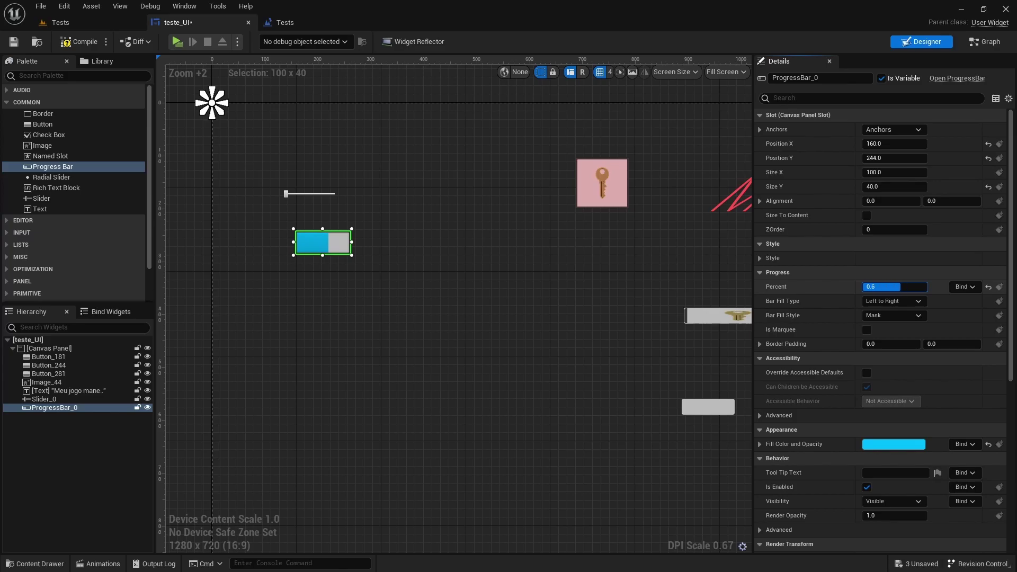
{"action": "left_click_drag", "start_coordinate": [896, 286], "coordinate": [868, 290]}
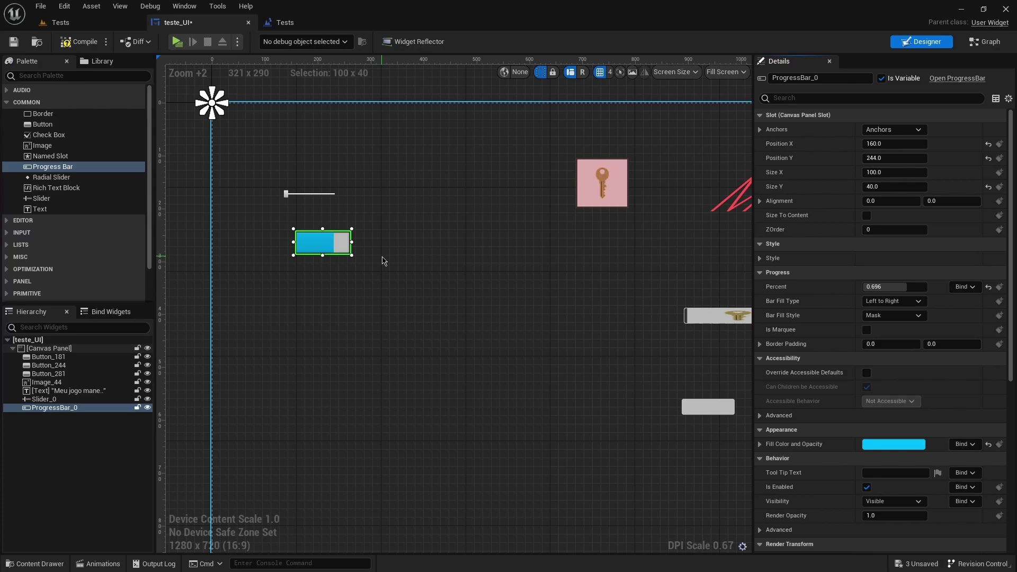
- Tick Is Variable on the title text block so it becomes TextBlock_80, then view the Event Graph
{"action": "left_click", "coordinate": [984, 41]}
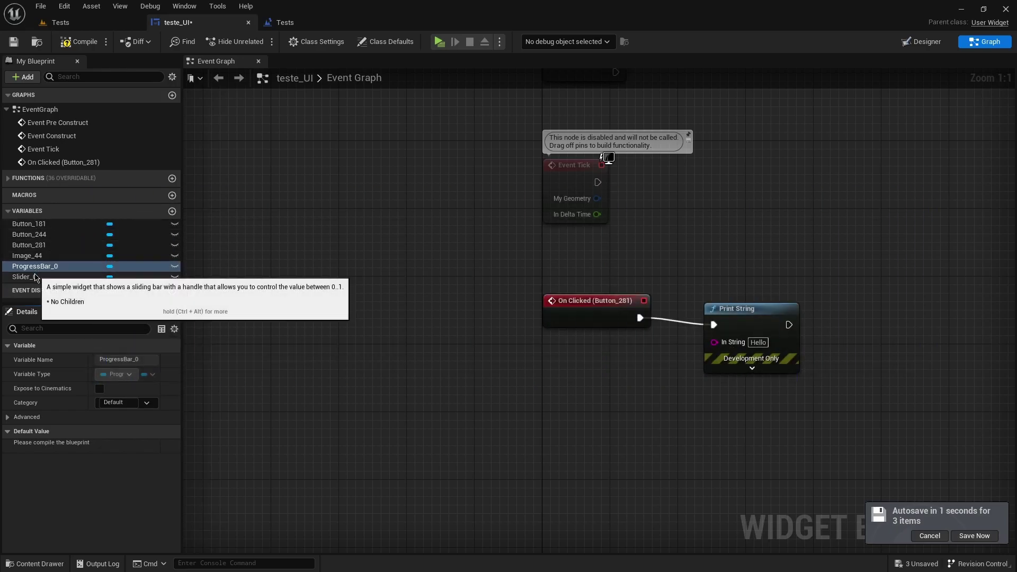
{"action": "left_click", "coordinate": [32, 255]}
{"action": "left_click", "coordinate": [35, 245]}
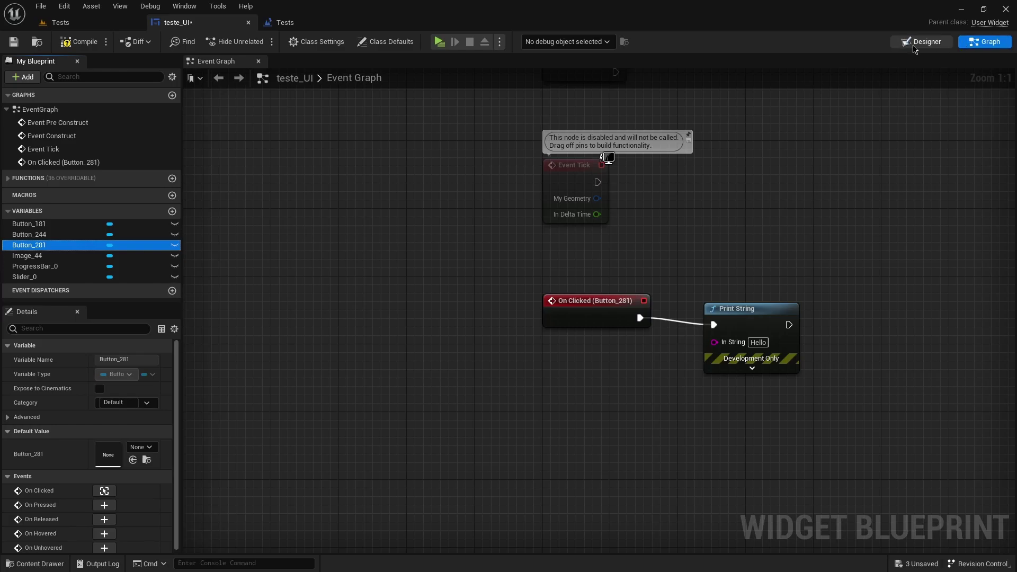
{"action": "left_click", "coordinate": [921, 41]}
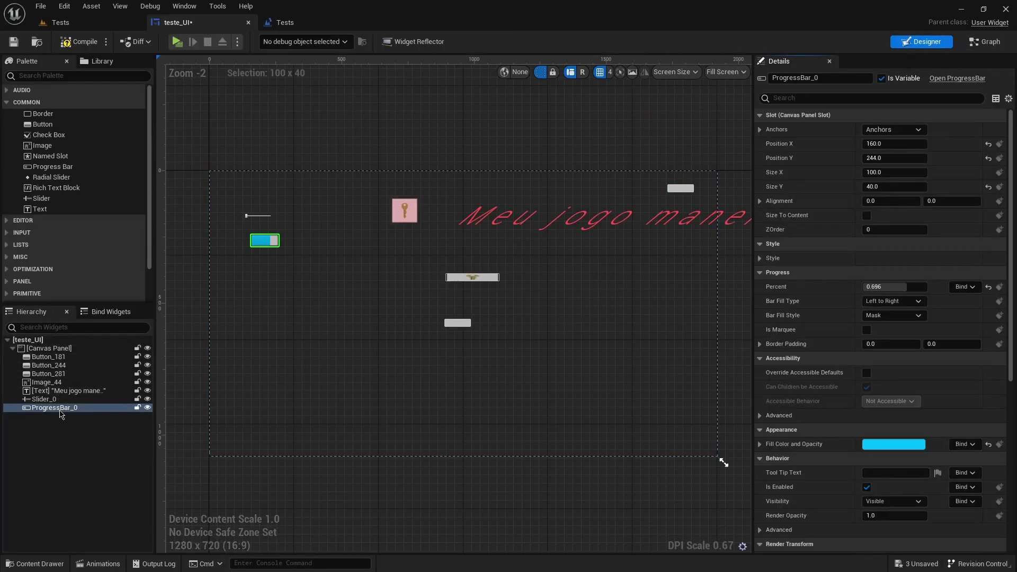
{"action": "left_click", "coordinate": [63, 391]}
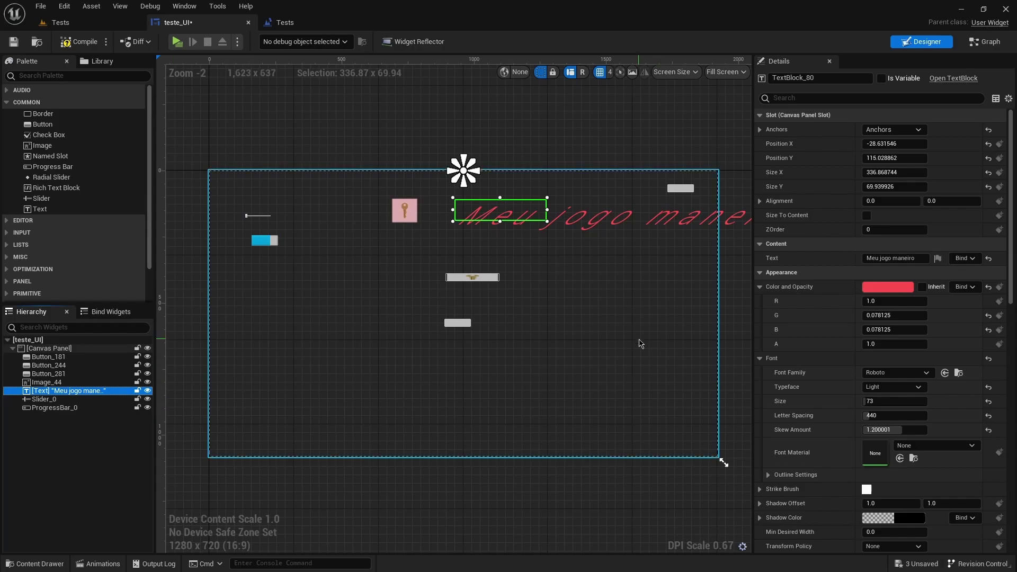
{"action": "left_click", "coordinate": [882, 79]}
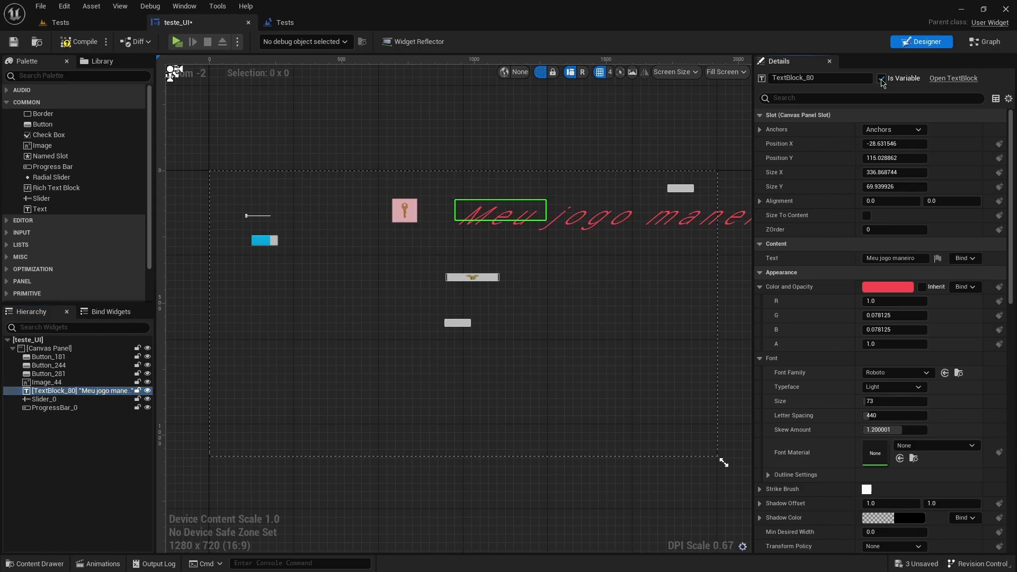
{"action": "left_click", "coordinate": [989, 43]}
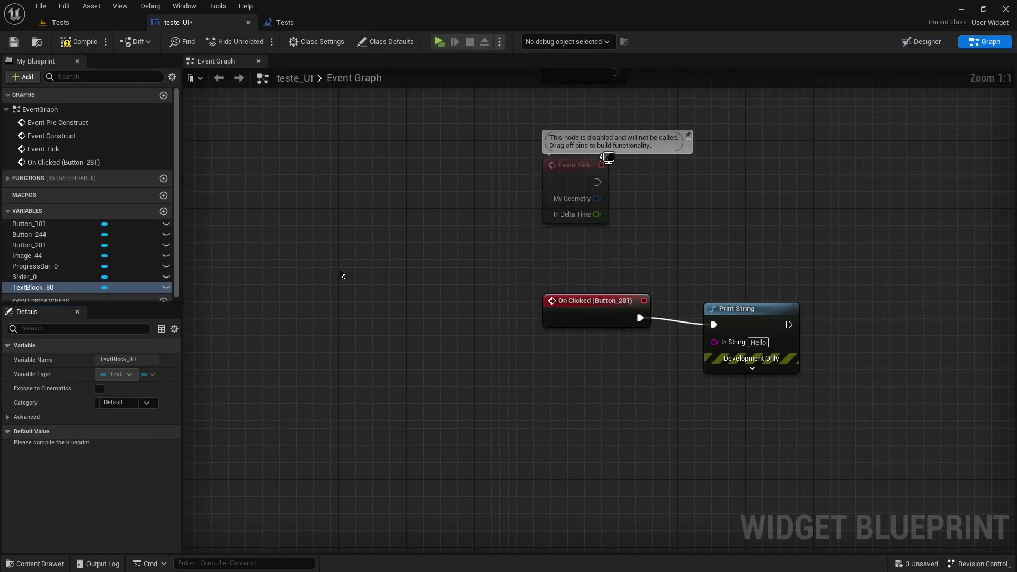
- Delete the Print String node from the On Clicked (Button_281) event
{"action": "scroll", "coordinate": [69, 280], "scroll_direction": "down", "scroll_amount": 1}
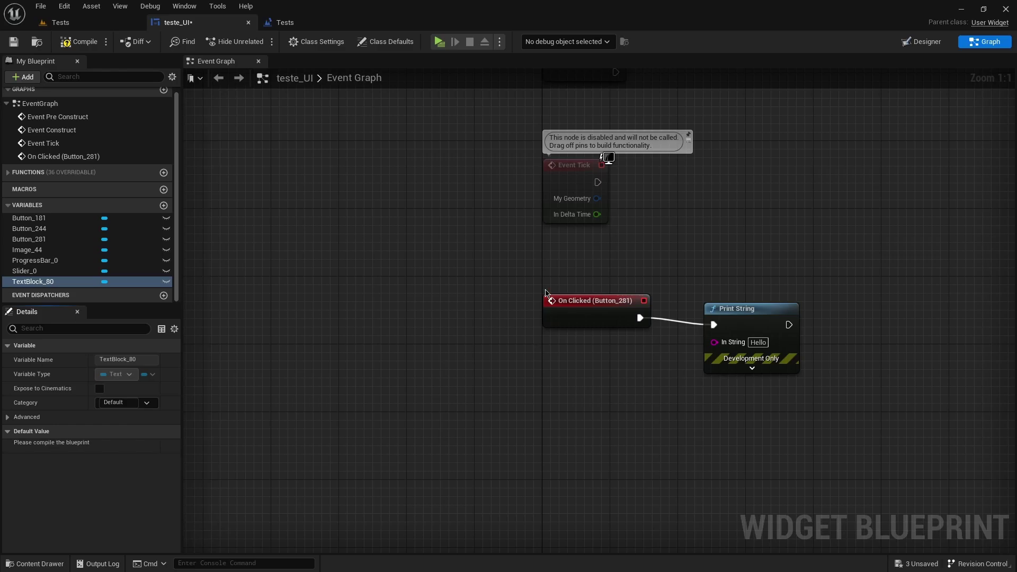
{"action": "scroll", "coordinate": [585, 247], "scroll_direction": "down", "scroll_amount": 1}
{"action": "scroll", "coordinate": [770, 336], "scroll_direction": "up", "scroll_amount": 1}
{"action": "left_click_drag", "start_coordinate": [692, 282], "coordinate": [696, 259]}
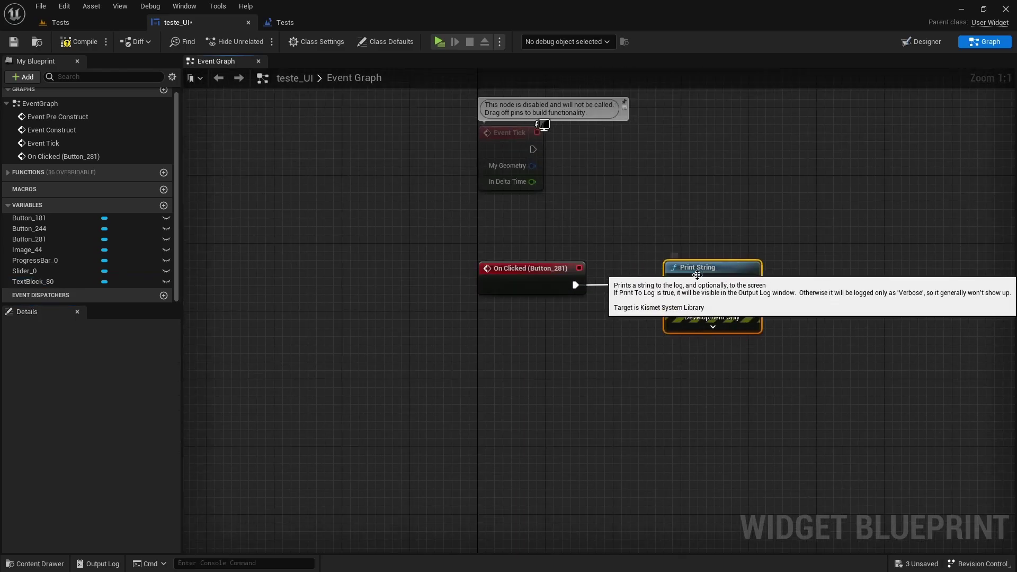
{"action": "key", "text": "Delete"}
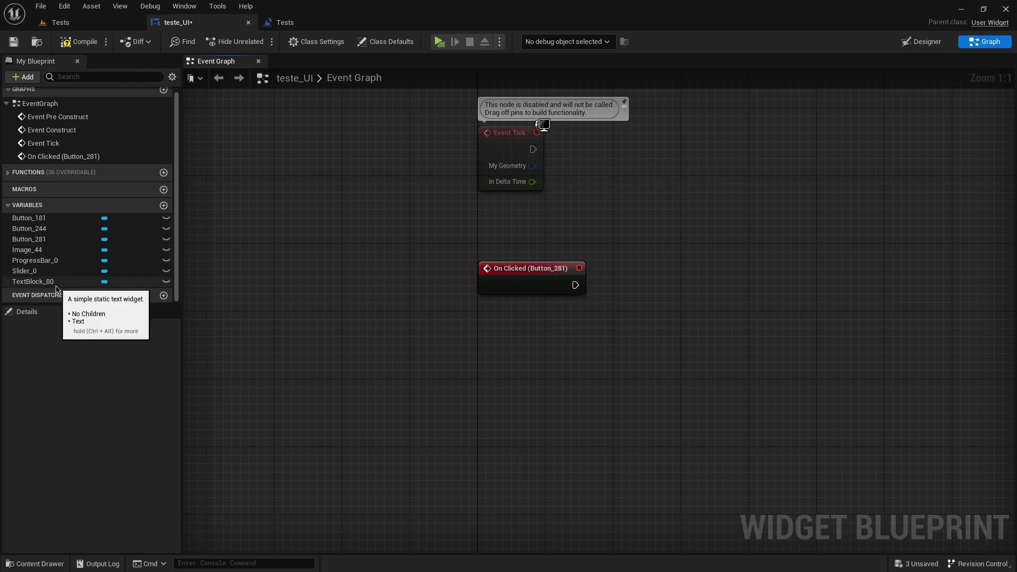
- Wire On Clicked to a SET Text node on TextBlock_80 with text Joia, then start Play
{"action": "mouse_move", "coordinate": [56, 284]}
{"action": "left_mouse_down"}
{"action": "mouse_move", "coordinate": [519, 343]}
{"action": "mouse_move", "coordinate": [495, 341]}
{"action": "mouse_move", "coordinate": [616, 334]}
{"action": "mouse_move", "coordinate": [679, 292]}
{"action": "left_mouse_up"}
{"action": "left_click", "coordinate": [516, 353]}
{"action": "type", "text": "set"}
{"action": "scroll", "coordinate": [683, 476], "scroll_direction": "down", "scroll_amount": 5}
{"action": "left_click", "coordinate": [685, 482]}
{"action": "left_click_drag", "start_coordinate": [575, 285], "coordinate": [650, 291]}
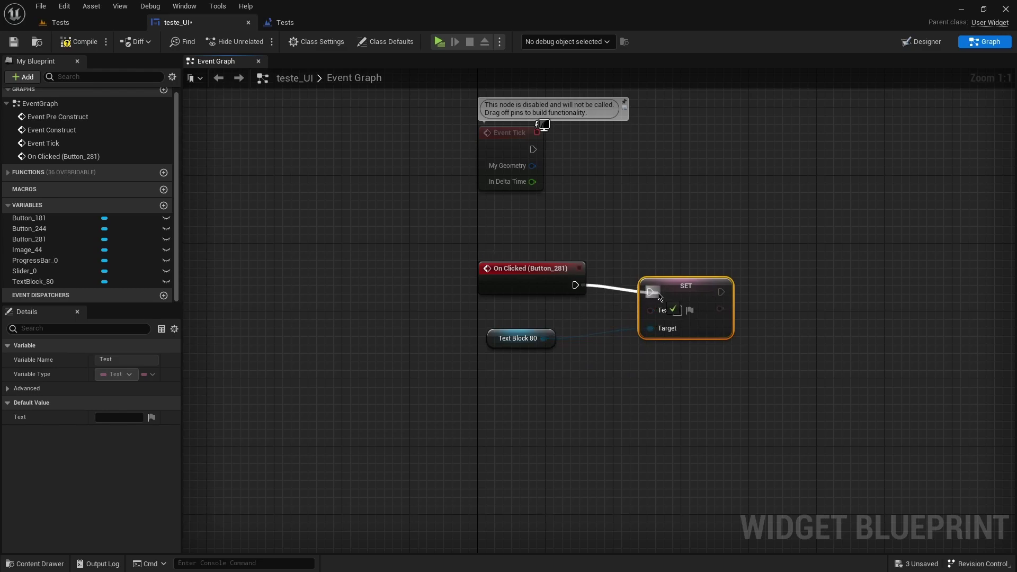
{"action": "left_click", "coordinate": [678, 310]}
{"action": "type", "text": "Joia"}
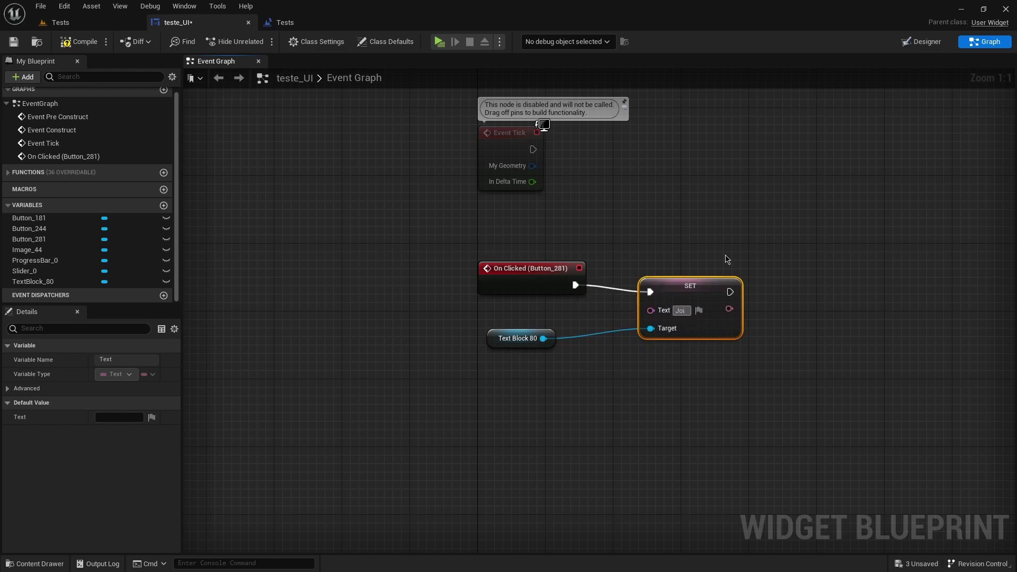
{"action": "left_click", "coordinate": [440, 42]}
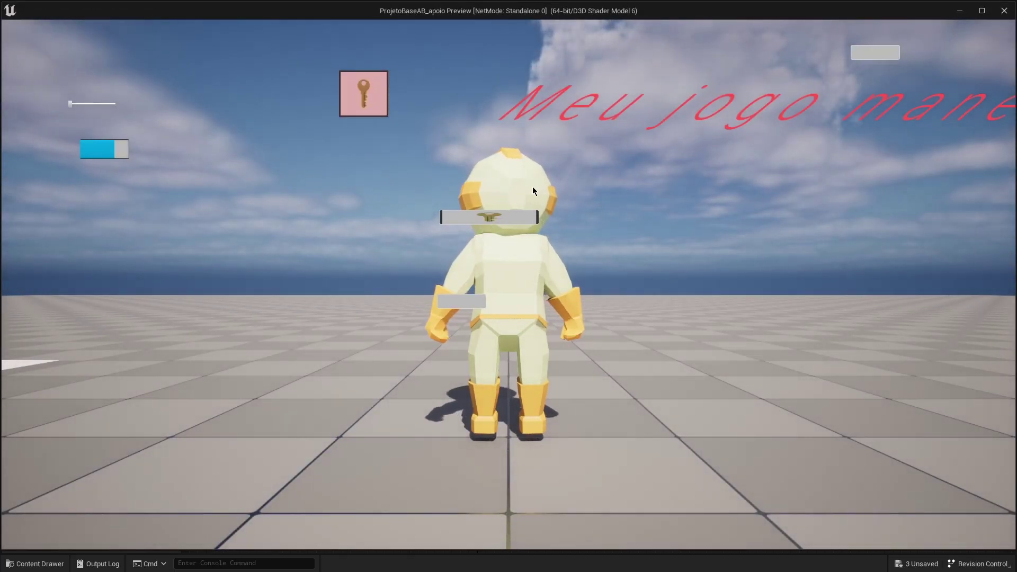
- Click the in-game button to change the title to Joia, then exit the preview
{"action": "left_click", "coordinate": [492, 217]}
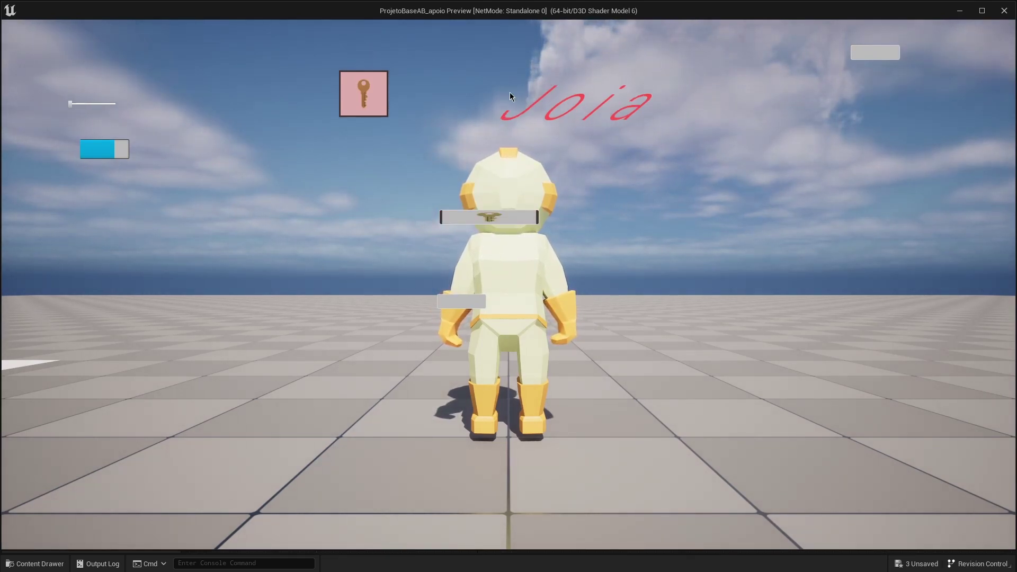
{"action": "key", "text": "Escape"}
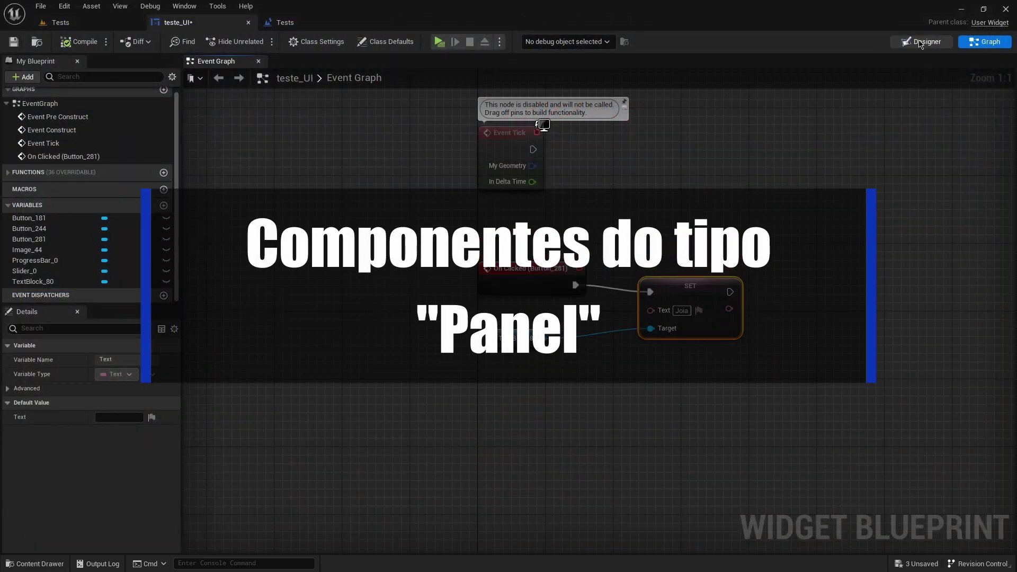
- Back in the Designer, expand the Panel category of the Palette
{"action": "left_click", "coordinate": [921, 43]}
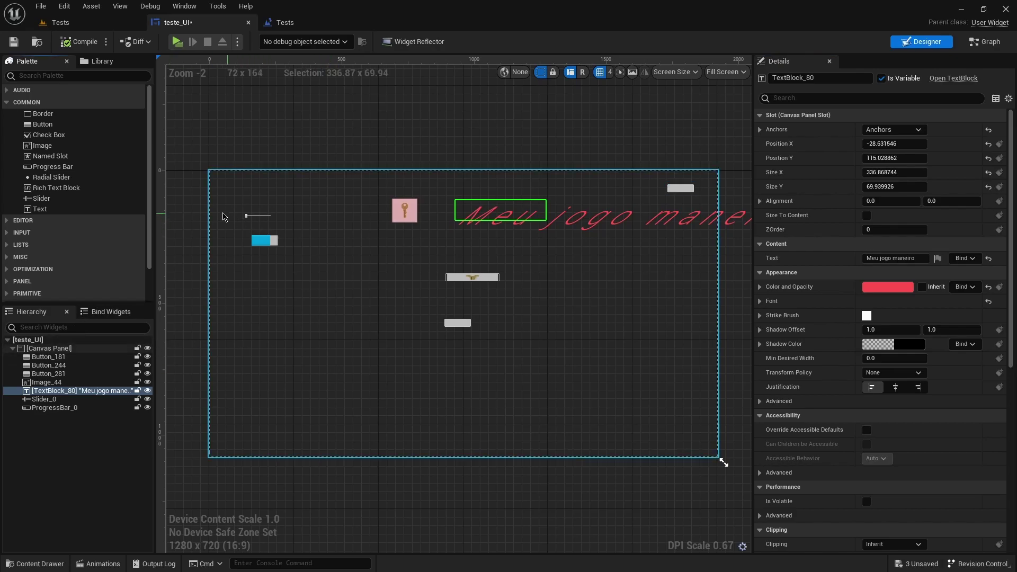
{"action": "scroll", "coordinate": [31, 228], "scroll_direction": "down", "scroll_amount": 2}
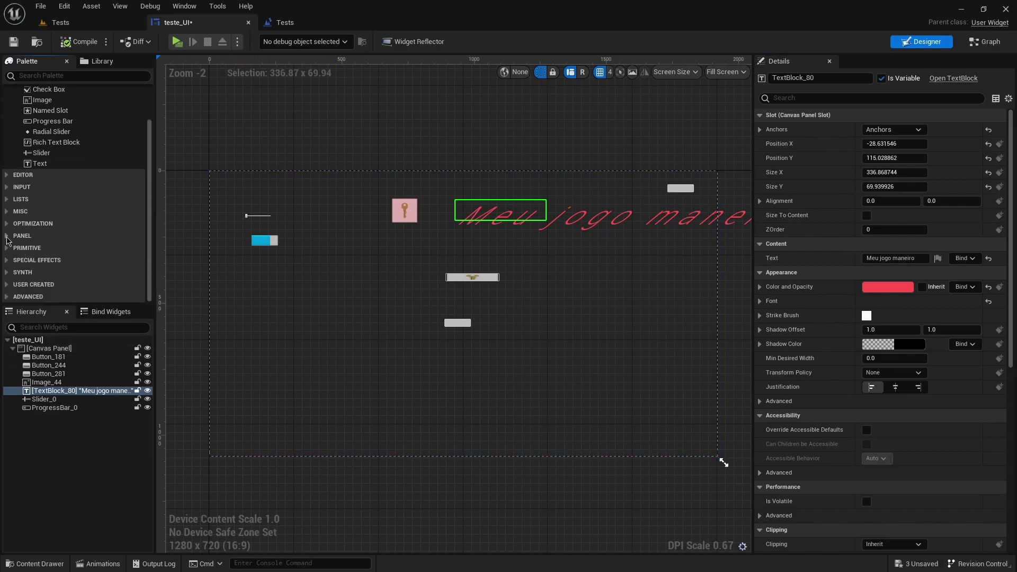
{"action": "left_click", "coordinate": [7, 237]}
{"action": "scroll", "coordinate": [92, 221], "scroll_direction": "down", "scroll_amount": 3}
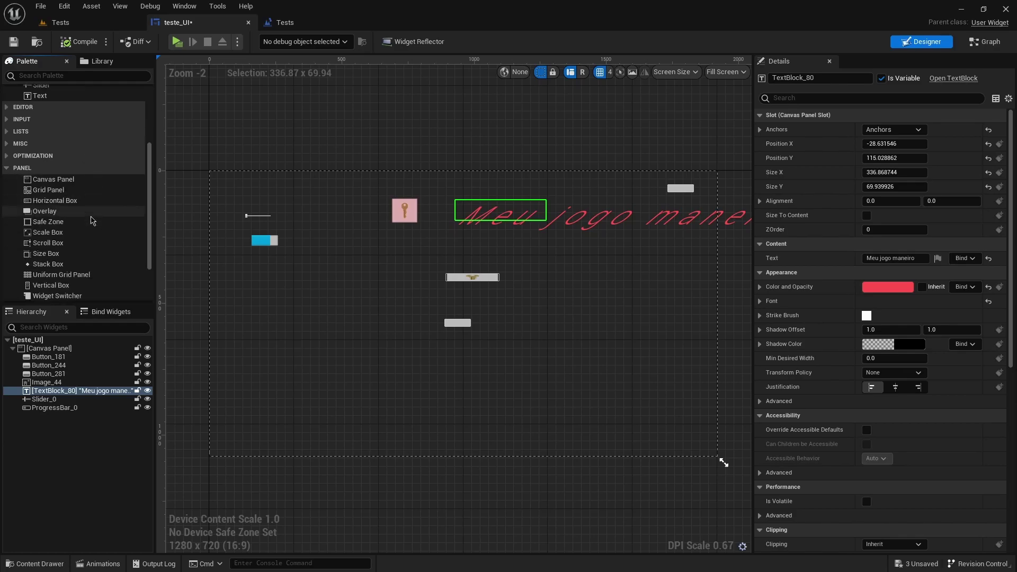
{"action": "scroll", "coordinate": [69, 228], "scroll_direction": "down", "scroll_amount": 2}
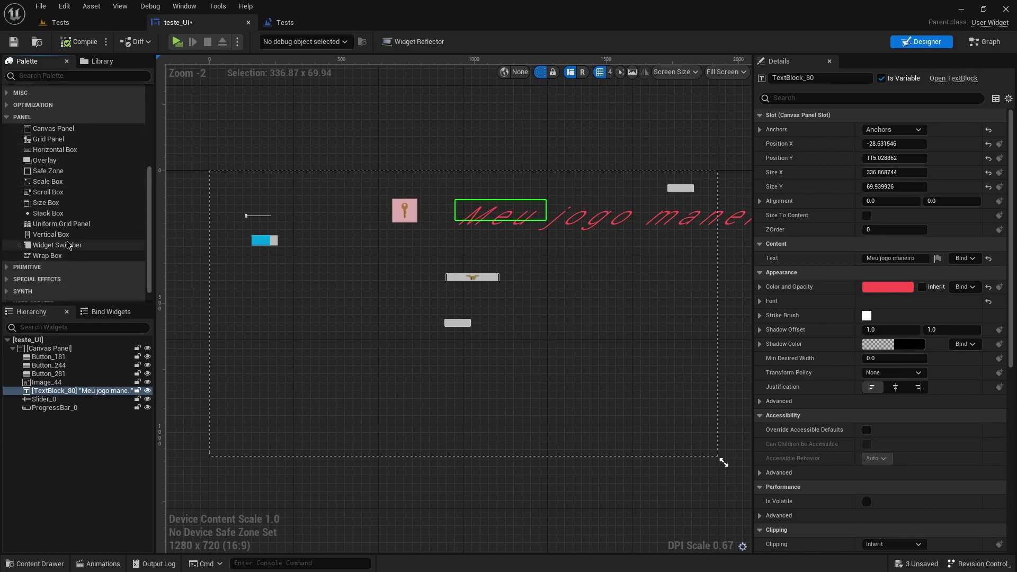
{"action": "scroll", "coordinate": [71, 241], "scroll_direction": "up", "scroll_amount": 1}
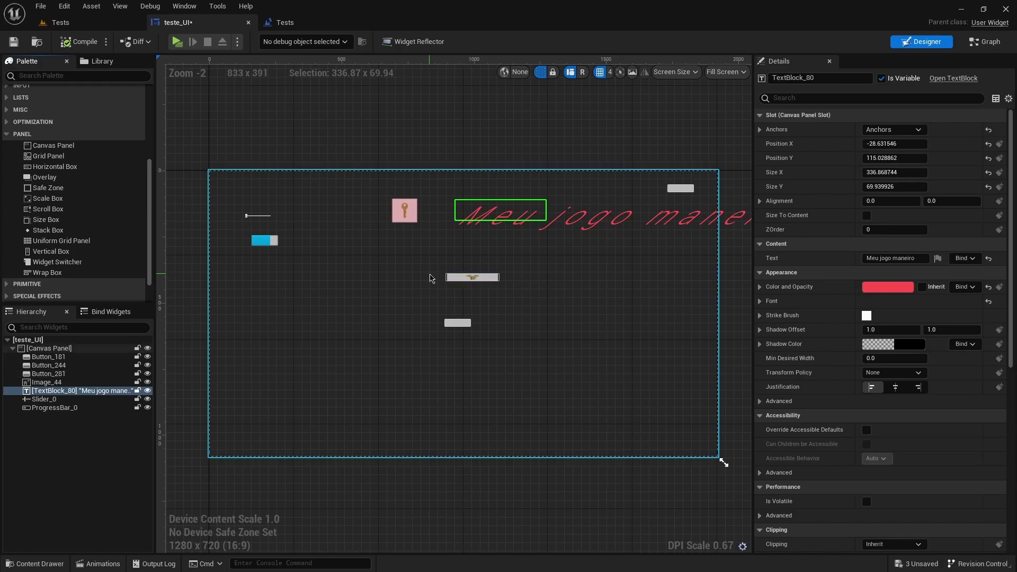
- Reposition the key image, Button_281 and Button_244 toward the canvas centre
{"action": "left_click", "coordinate": [406, 209]}
{"action": "left_click_drag", "start_coordinate": [421, 228], "coordinate": [478, 318]}
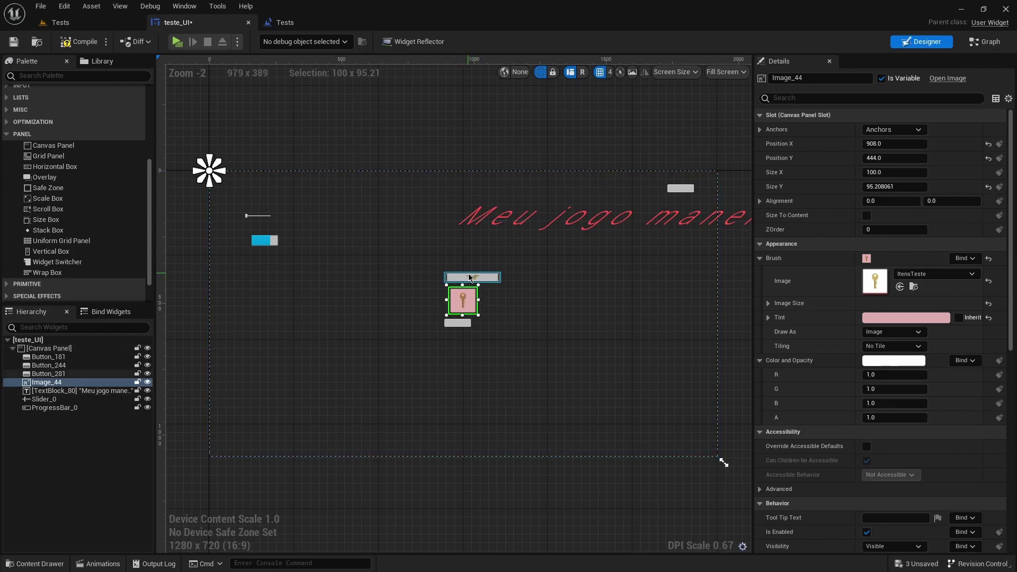
{"action": "left_click_drag", "start_coordinate": [471, 277], "coordinate": [458, 269]}
{"action": "mouse_move", "coordinate": [462, 306]}
{"action": "left_mouse_down"}
{"action": "mouse_move", "coordinate": [456, 297]}
{"action": "mouse_move", "coordinate": [455, 318]}
{"action": "left_mouse_up"}
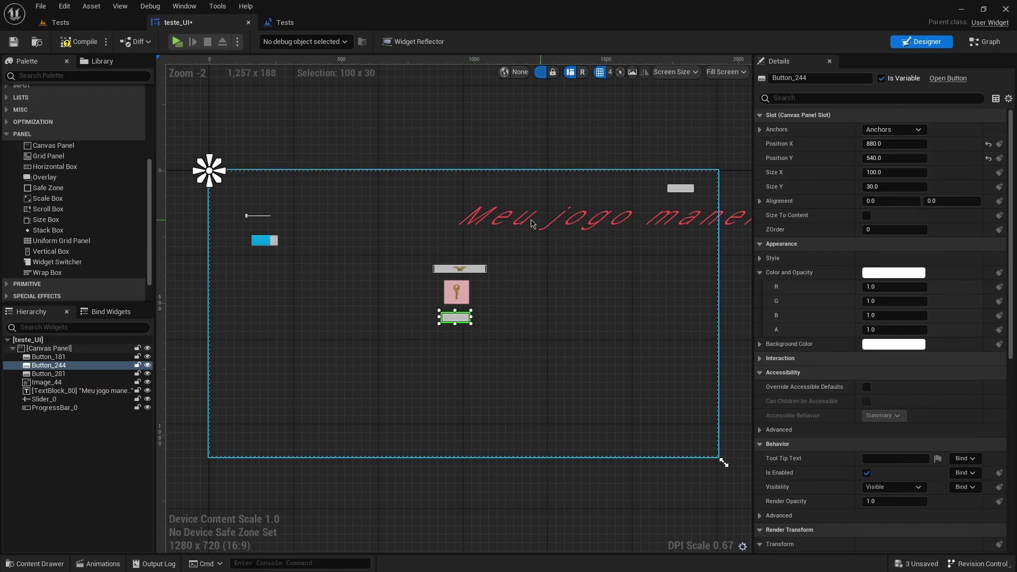
{"action": "left_click", "coordinate": [502, 218]}
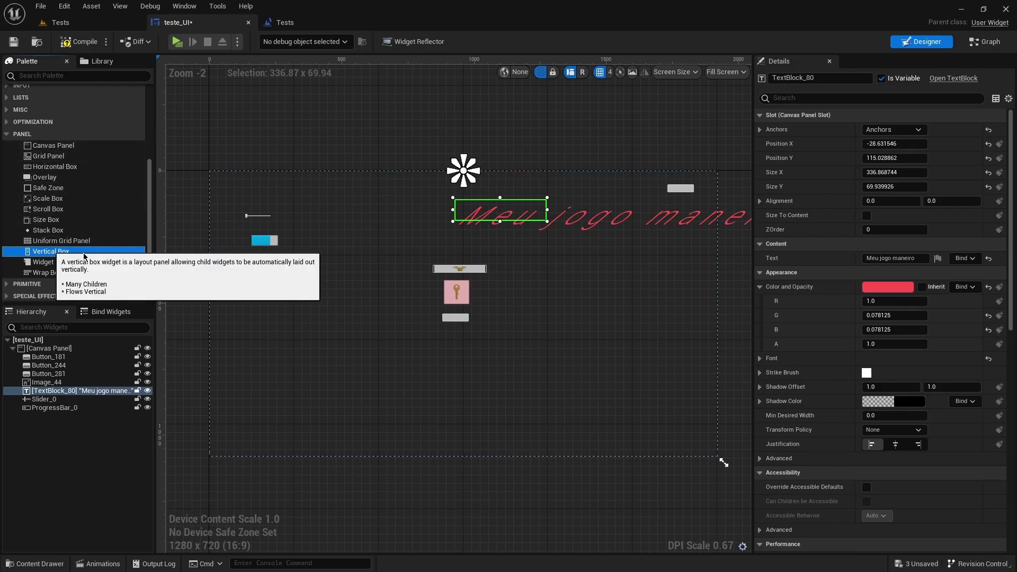
- Add a Vertical Box, nest Image_44, TextBlock_80 and Button_281 in it, and enlarge it
{"action": "left_click_drag", "start_coordinate": [51, 251], "coordinate": [414, 292]}
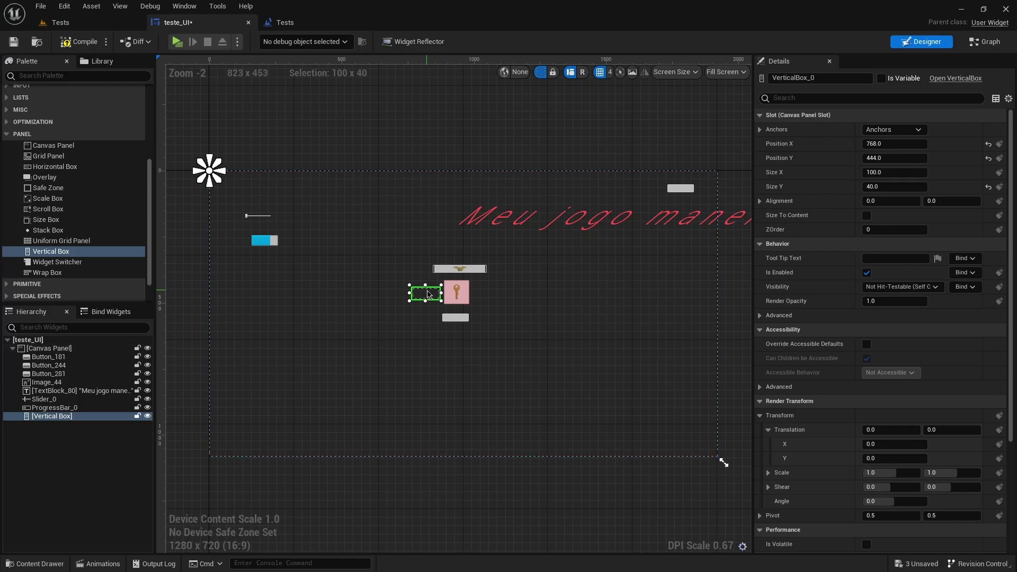
{"action": "left_click_drag", "start_coordinate": [427, 293], "coordinate": [459, 248]}
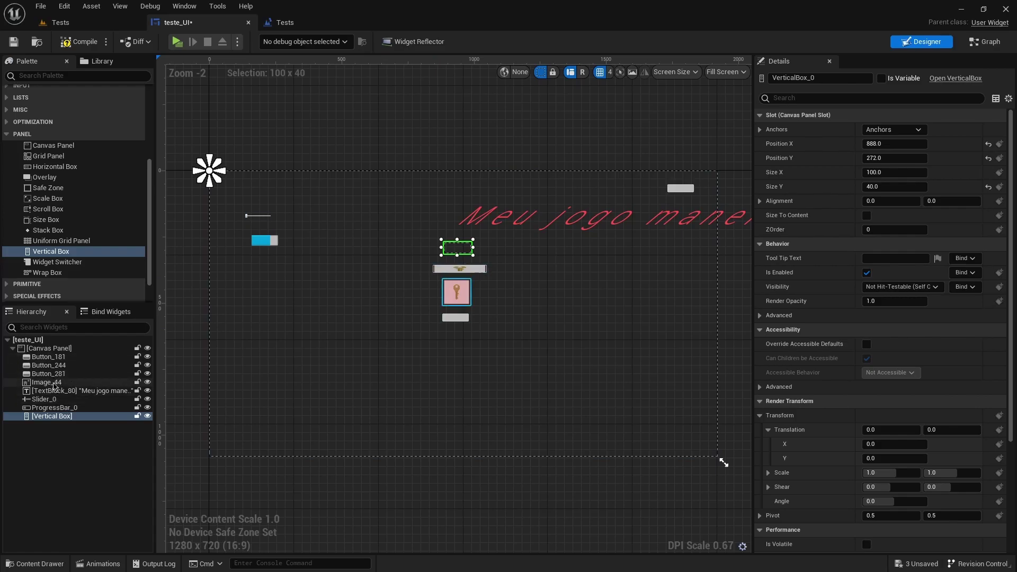
{"action": "left_click_drag", "start_coordinate": [54, 386], "coordinate": [52, 417]}
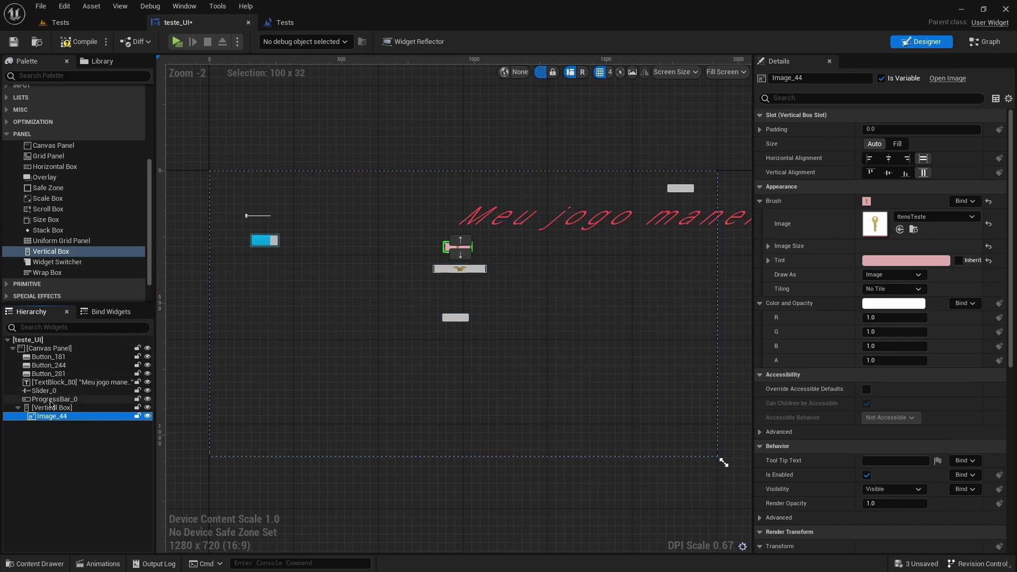
{"action": "left_click_drag", "start_coordinate": [48, 382], "coordinate": [47, 410]}
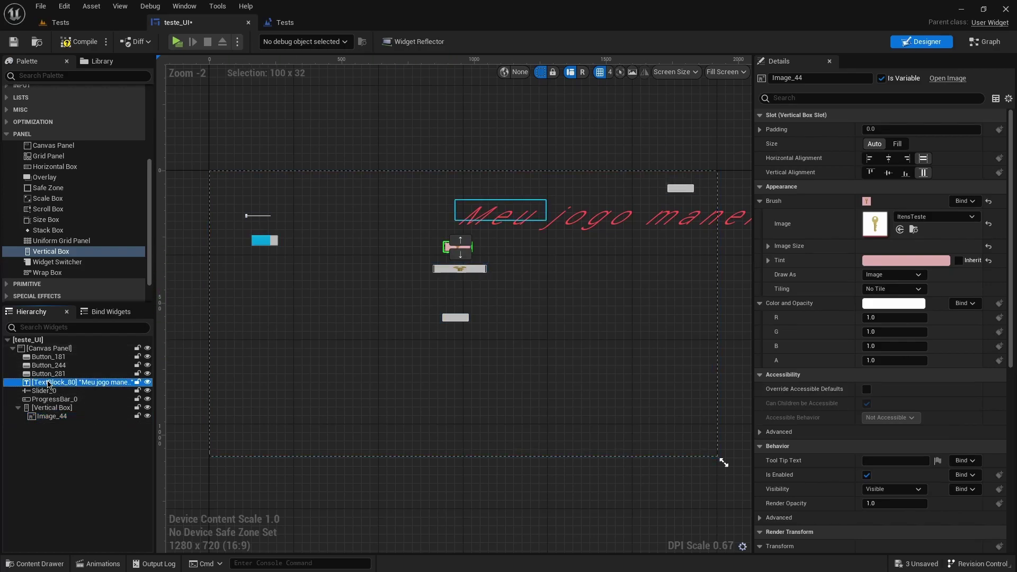
{"action": "left_click_drag", "start_coordinate": [48, 373], "coordinate": [46, 403]}
{"action": "left_click", "coordinate": [52, 390]}
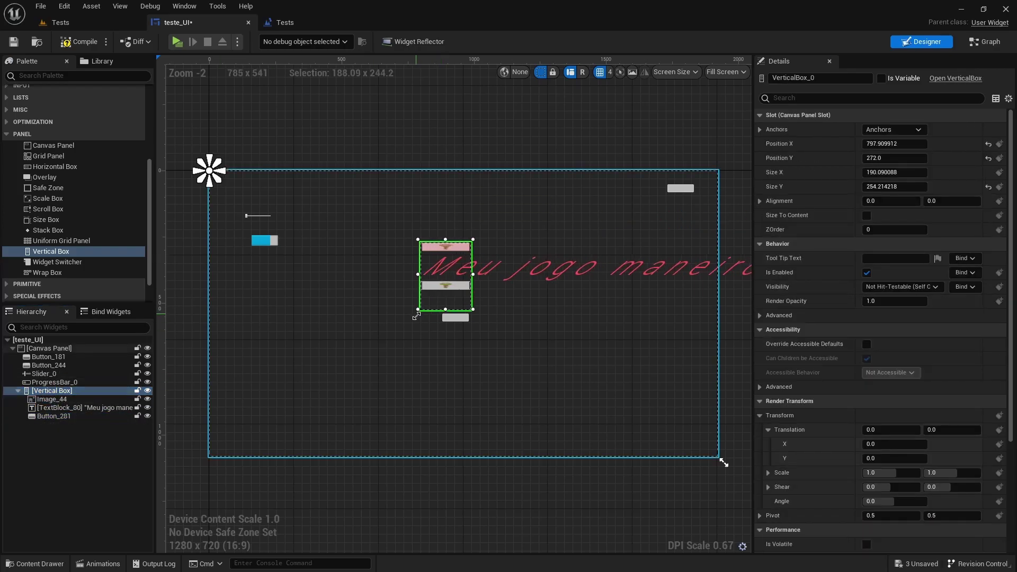
{"action": "mouse_move", "coordinate": [430, 275]}
{"action": "left_mouse_down"}
{"action": "mouse_move", "coordinate": [393, 344]}
{"action": "mouse_move", "coordinate": [410, 352]}
{"action": "mouse_move", "coordinate": [406, 391]}
{"action": "mouse_move", "coordinate": [379, 415]}
{"action": "left_mouse_up"}
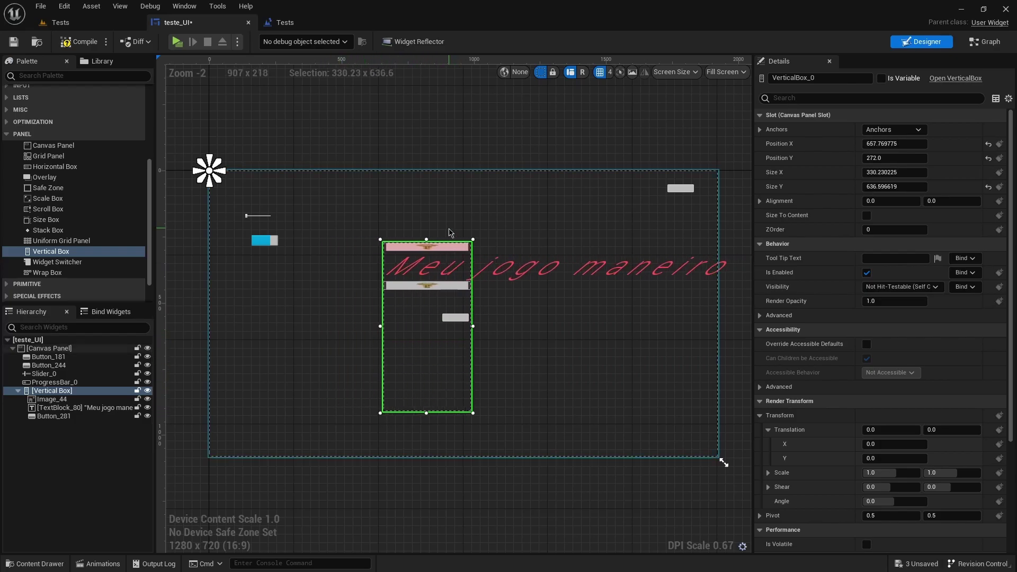
{"action": "mouse_move", "coordinate": [453, 241]}
{"action": "left_mouse_down"}
{"action": "mouse_move", "coordinate": [476, 242]}
{"action": "mouse_move", "coordinate": [487, 226]}
{"action": "left_mouse_up"}
- Add Button_244 to the Vertical Box below Button_281 and move the key image to the bottom
{"action": "left_click", "coordinate": [57, 369]}
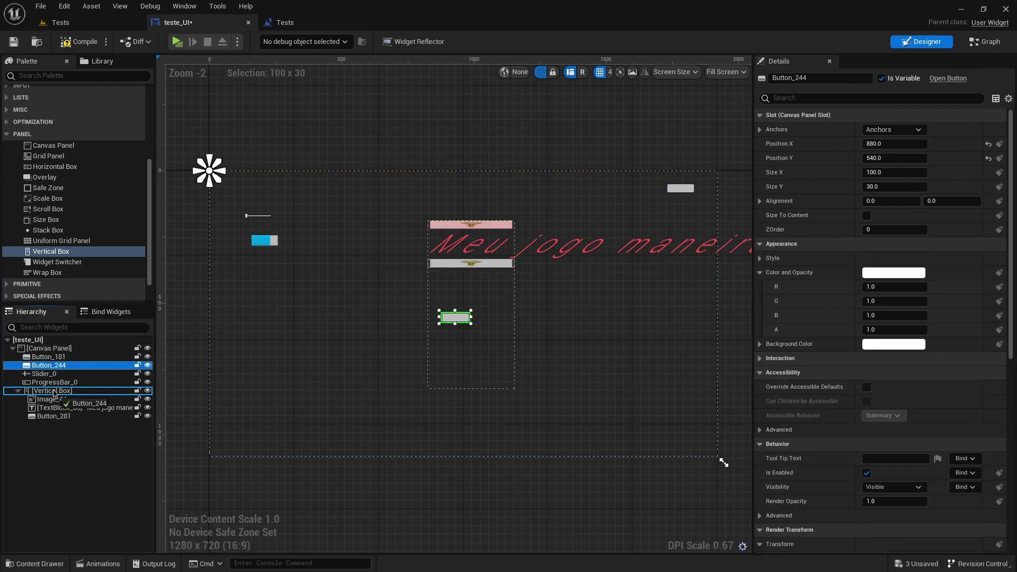
{"action": "left_click_drag", "start_coordinate": [455, 317], "coordinate": [499, 320]}
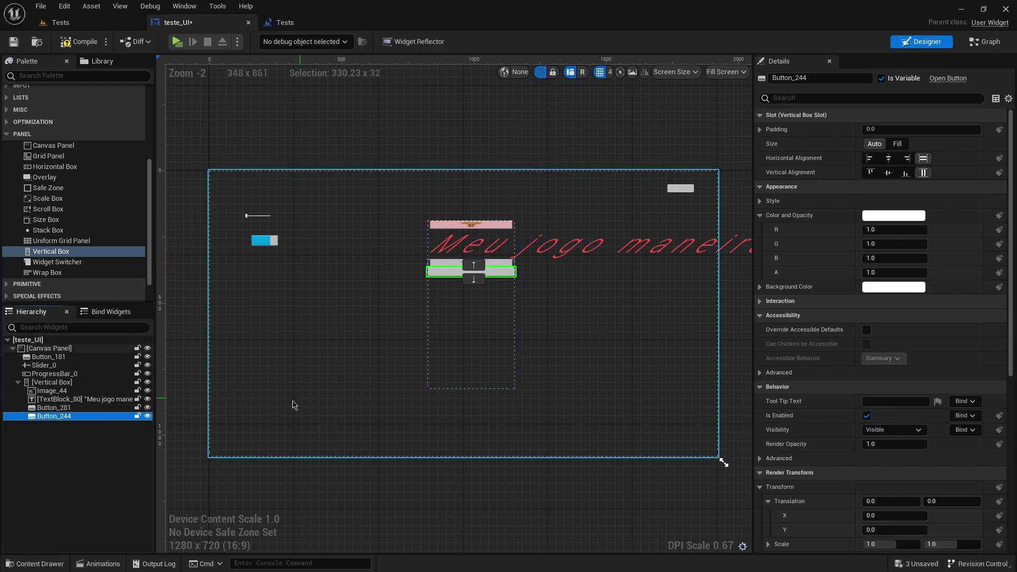
{"action": "left_click", "coordinate": [71, 391]}
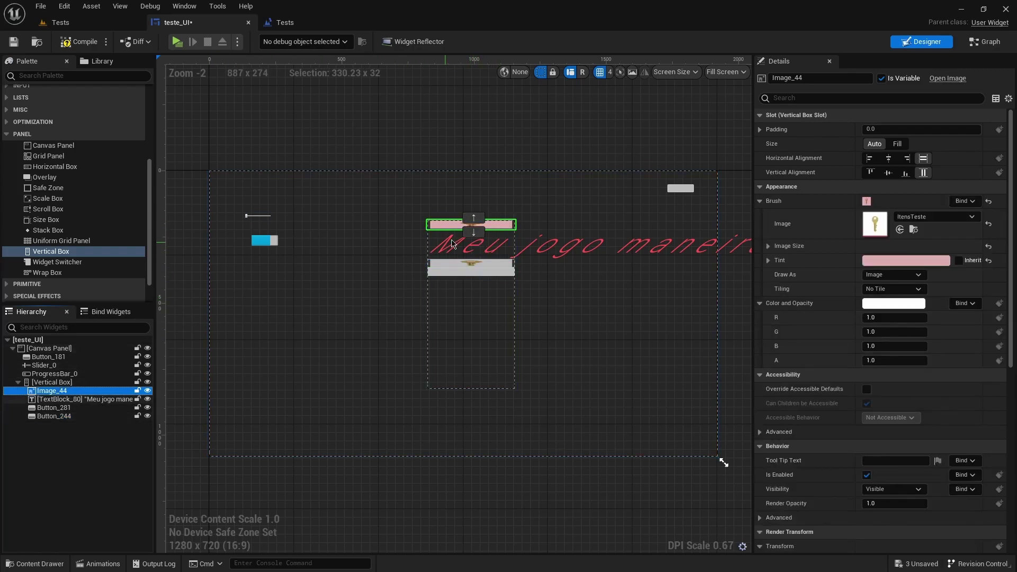
{"action": "left_click", "coordinate": [474, 232]}
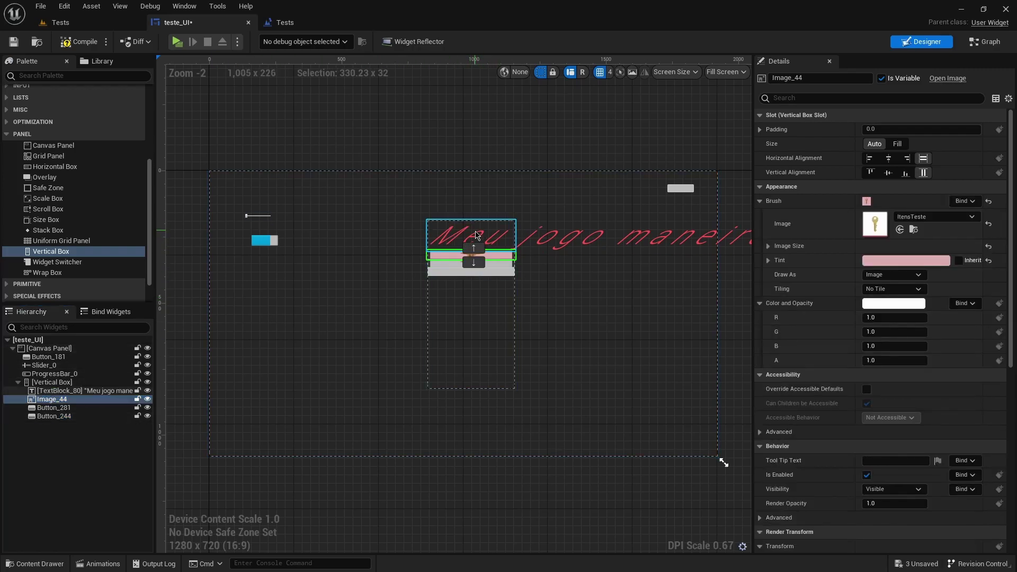
{"action": "left_click", "coordinate": [475, 266]}
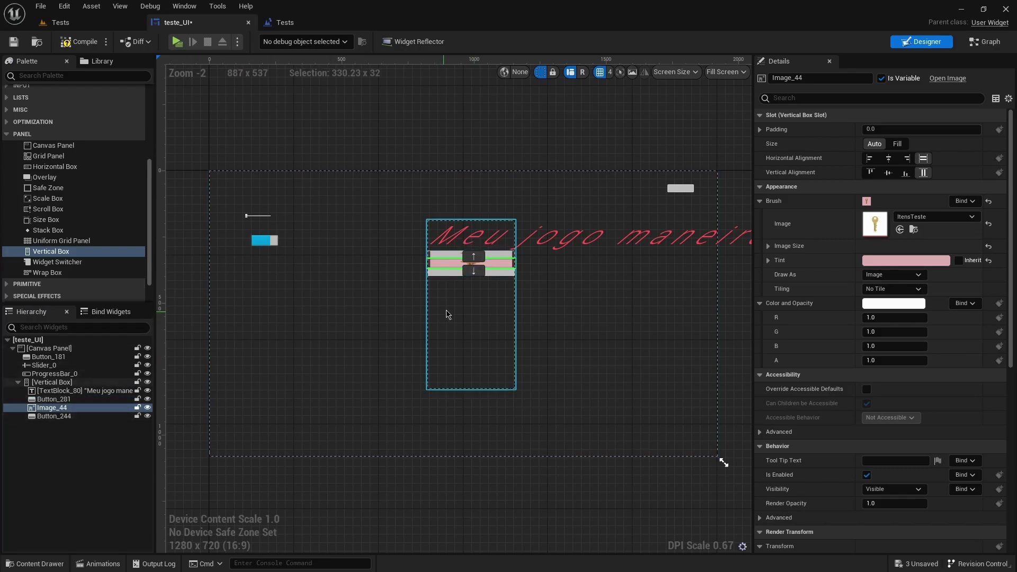
{"action": "left_click", "coordinate": [473, 271]}
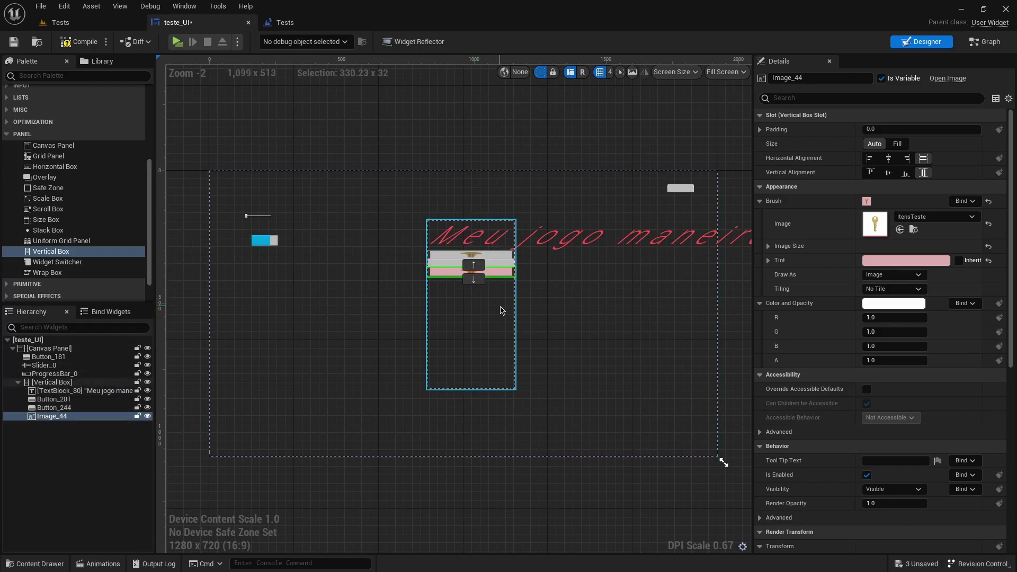
- Select TextBlock_80 in the Hierarchy to show its red Meu jogo maneiro properties
{"action": "scroll", "coordinate": [500, 311], "scroll_direction": "up", "scroll_amount": 2}
{"action": "scroll", "coordinate": [481, 290], "scroll_direction": "down", "scroll_amount": 2}
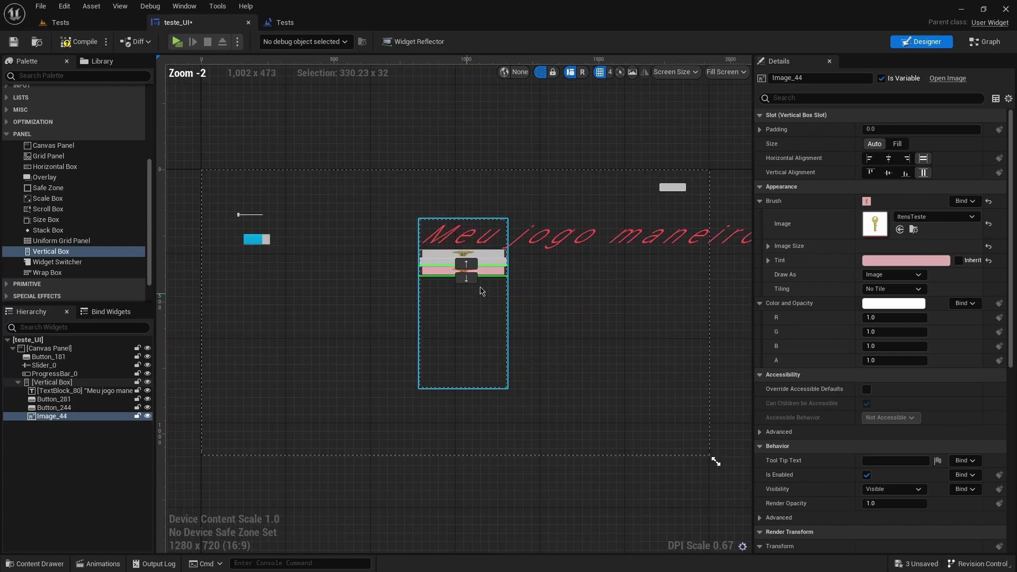
{"action": "right_click", "coordinate": [51, 391]}
{"action": "key", "text": "Escape"}
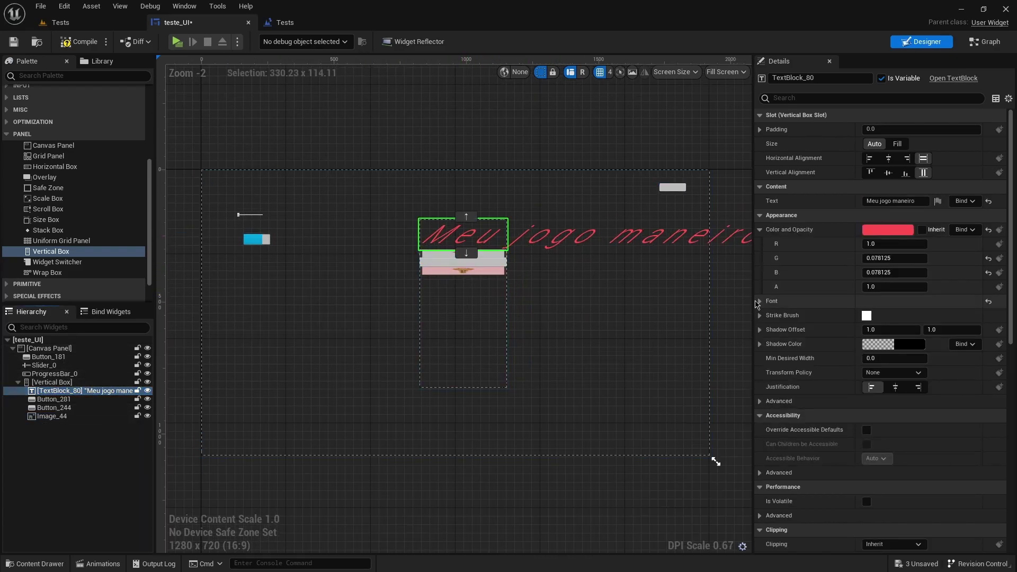
- Set the title font to size 65 with letter spacing 176 and centred justification
{"action": "left_click", "coordinate": [760, 301]}
{"action": "left_click_drag", "start_coordinate": [892, 344], "coordinate": [879, 344]}
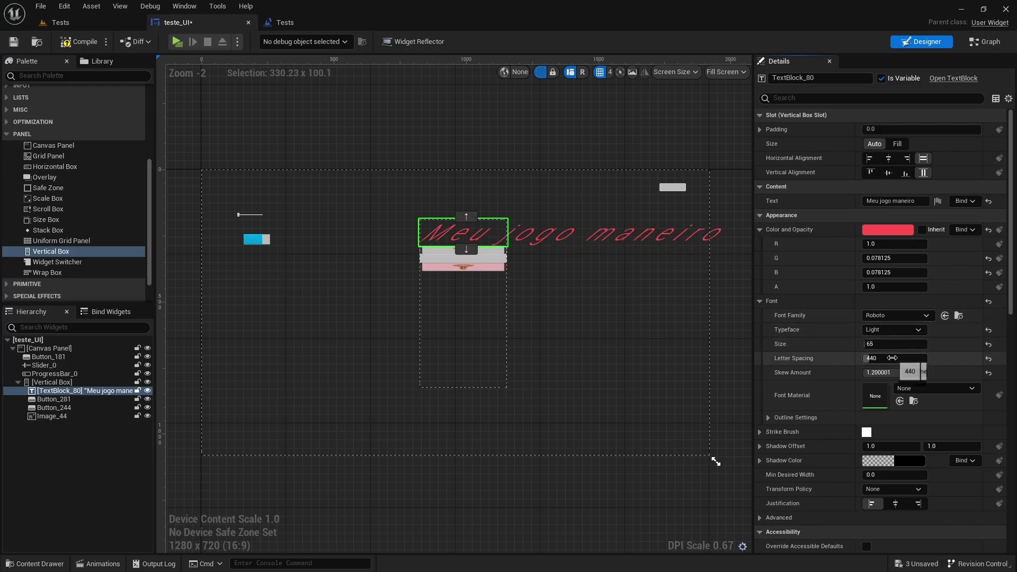
{"action": "left_click_drag", "start_coordinate": [892, 358], "coordinate": [868, 358]}
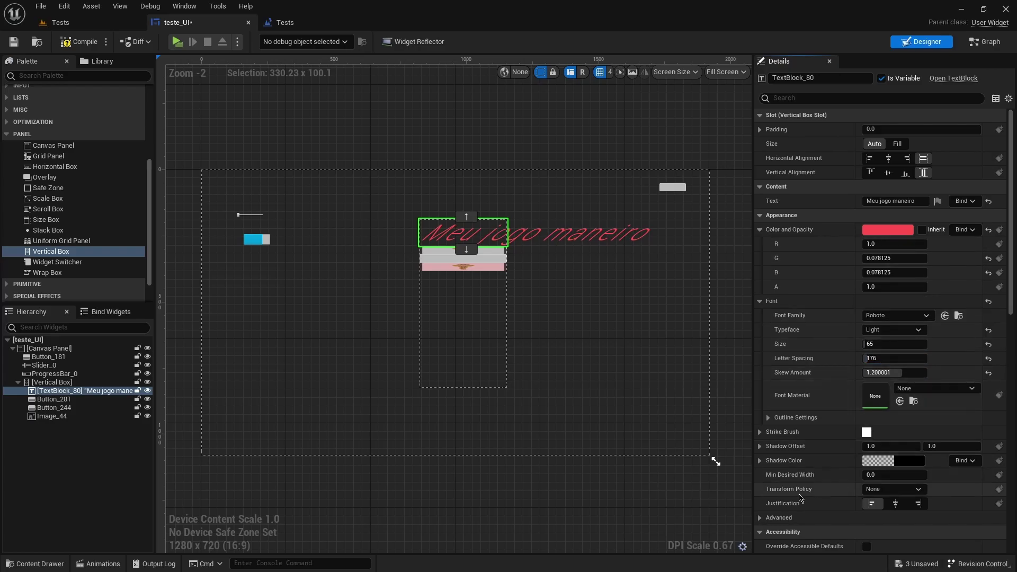
{"action": "left_click", "coordinate": [896, 505]}
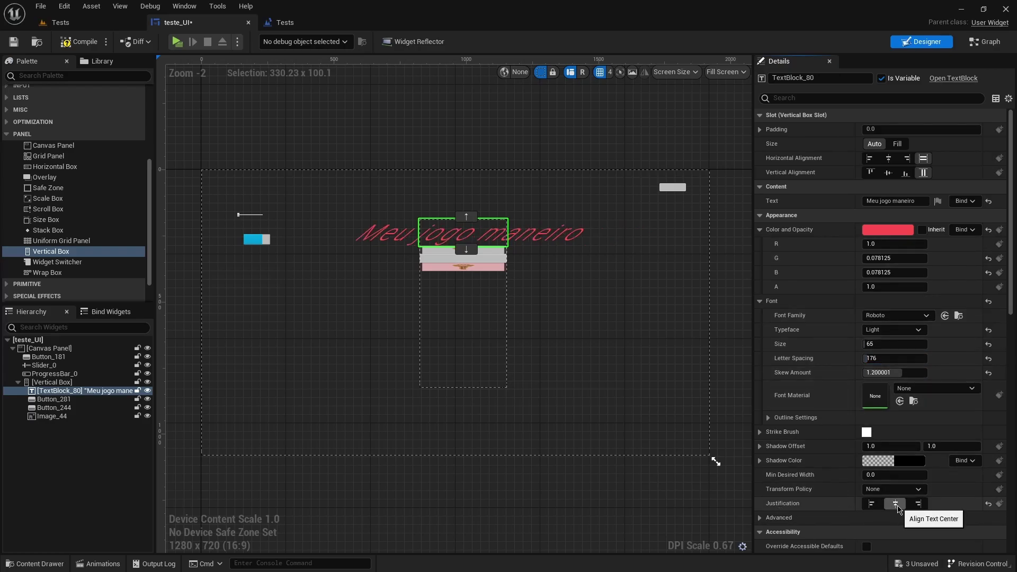
- Preview the widget in play mode, stop the preview, and select the Vertical Box
{"action": "left_click", "coordinate": [176, 43]}
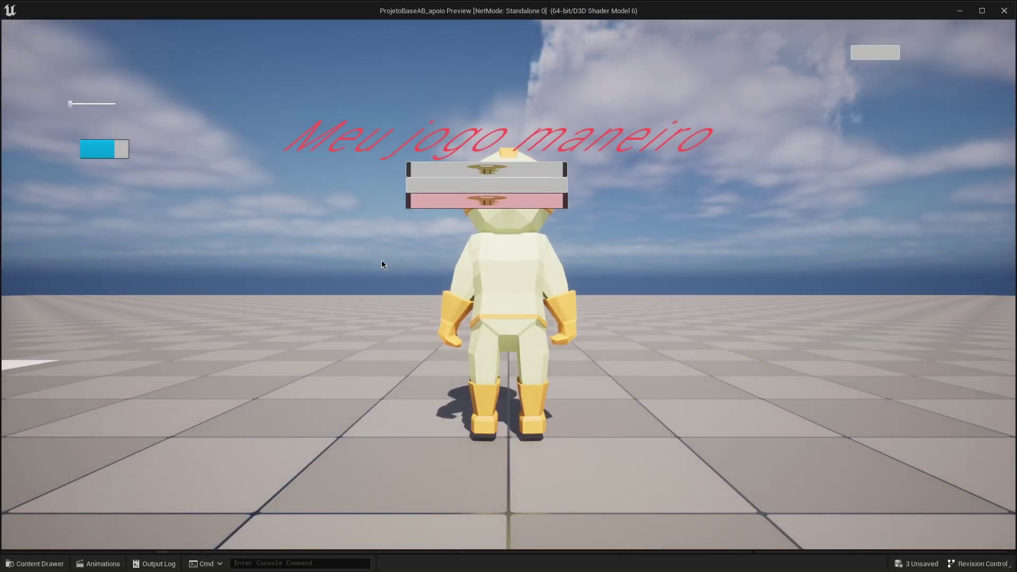
{"action": "key", "text": "Escape"}
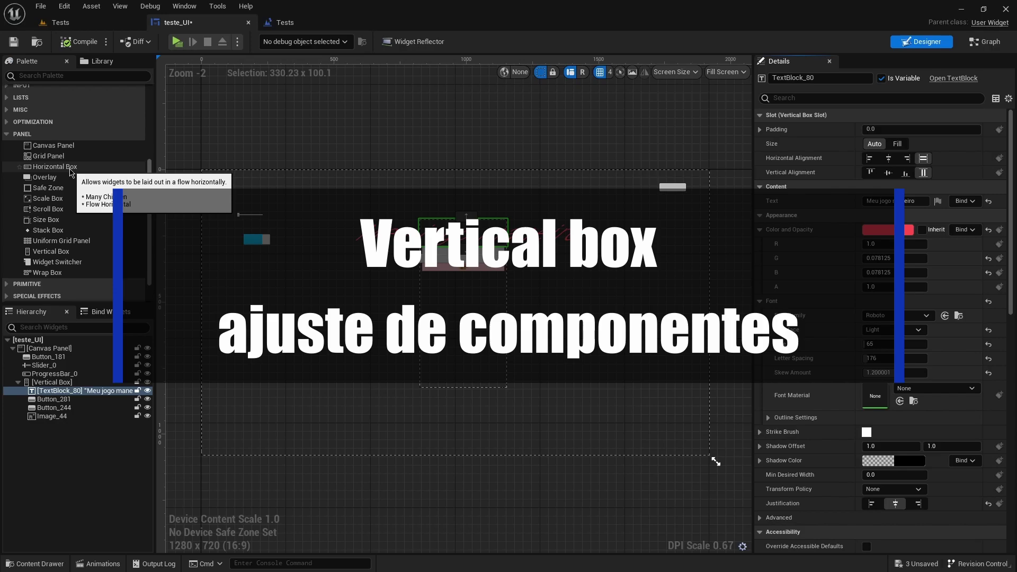
{"action": "left_click", "coordinate": [461, 296]}
{"action": "scroll", "coordinate": [461, 297], "scroll_direction": "up", "scroll_amount": 1}
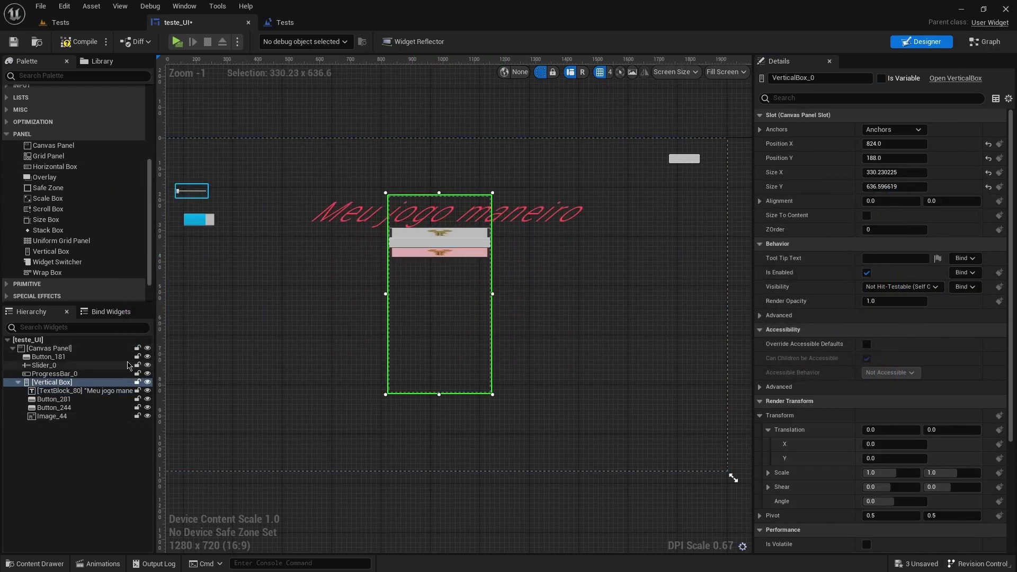
- Centre the key image Image_44 horizontally within the Vertical Box
{"action": "left_click", "coordinate": [66, 417]}
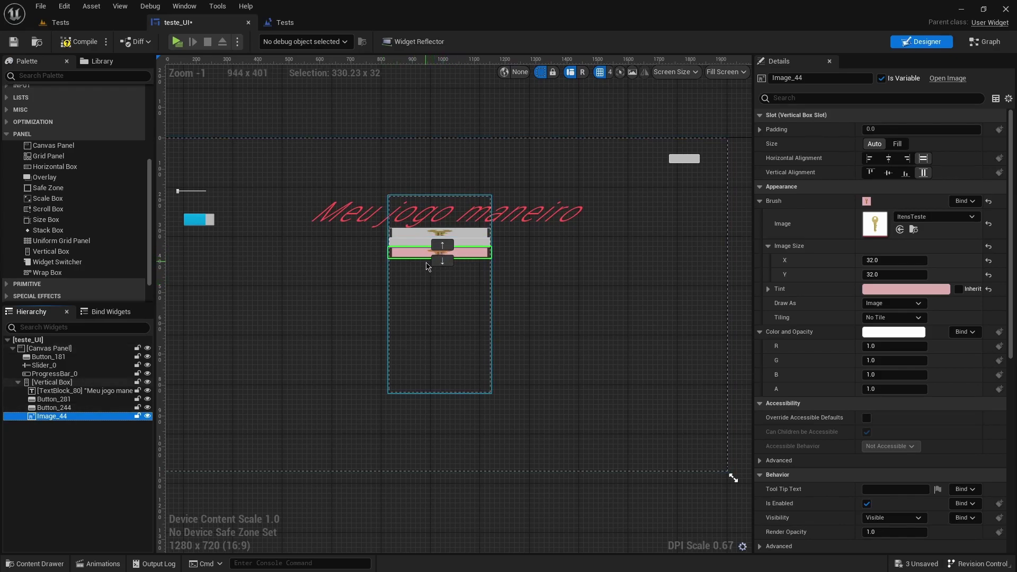
{"action": "left_click", "coordinate": [889, 158]}
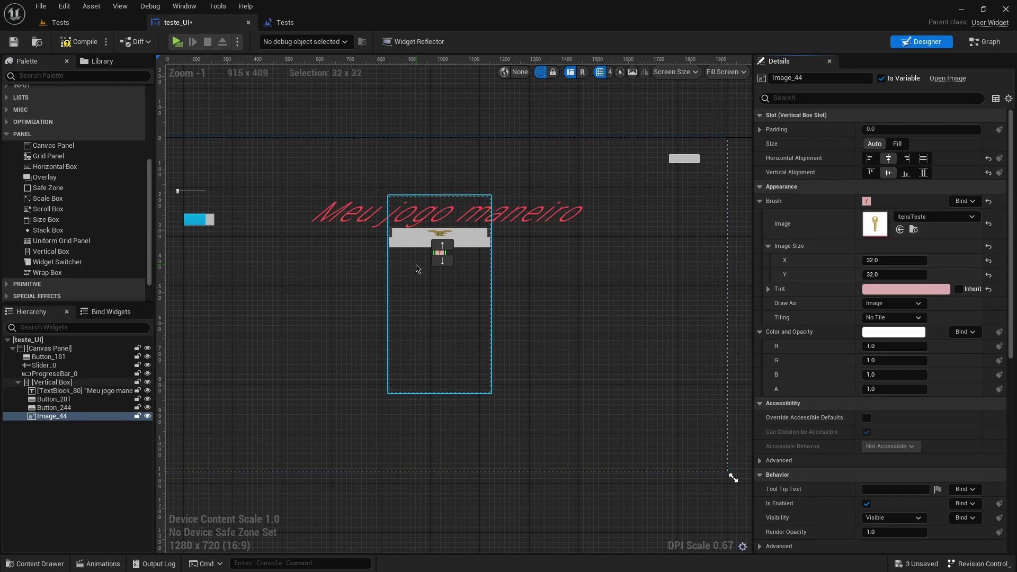
{"action": "scroll", "coordinate": [419, 264], "scroll_direction": "up", "scroll_amount": 4}
{"action": "scroll", "coordinate": [456, 249], "scroll_direction": "up", "scroll_amount": 1}
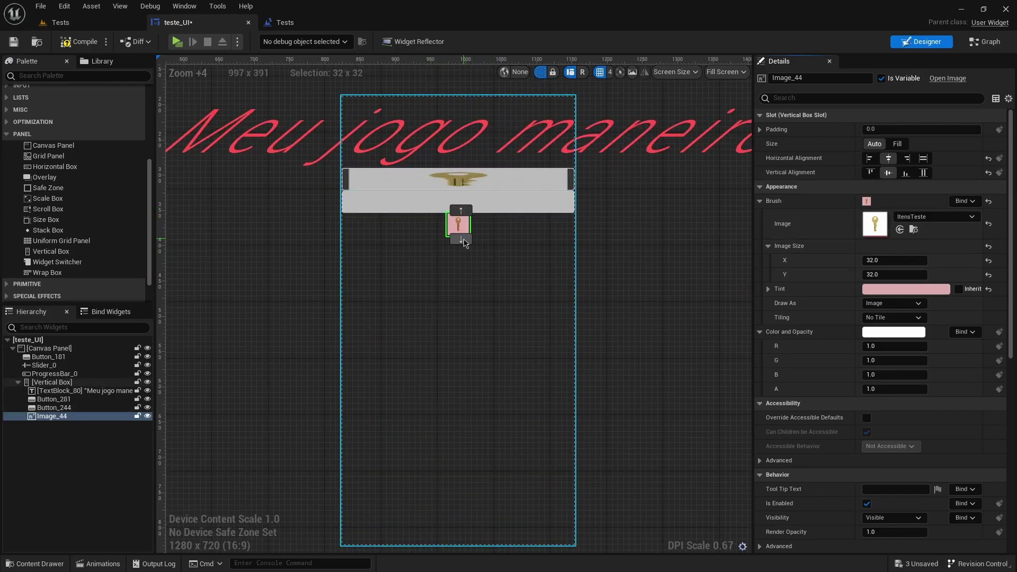
{"action": "scroll", "coordinate": [454, 244], "scroll_direction": "down", "scroll_amount": 2}
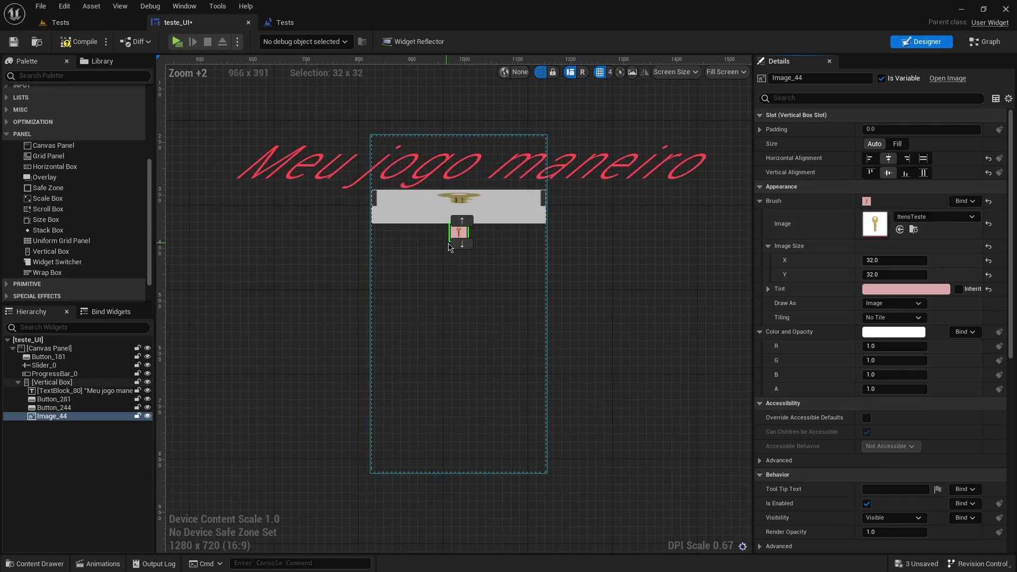
{"action": "scroll", "coordinate": [476, 265], "scroll_direction": "down", "scroll_amount": 2}
{"action": "scroll", "coordinate": [507, 289], "scroll_direction": "up", "scroll_amount": 3}
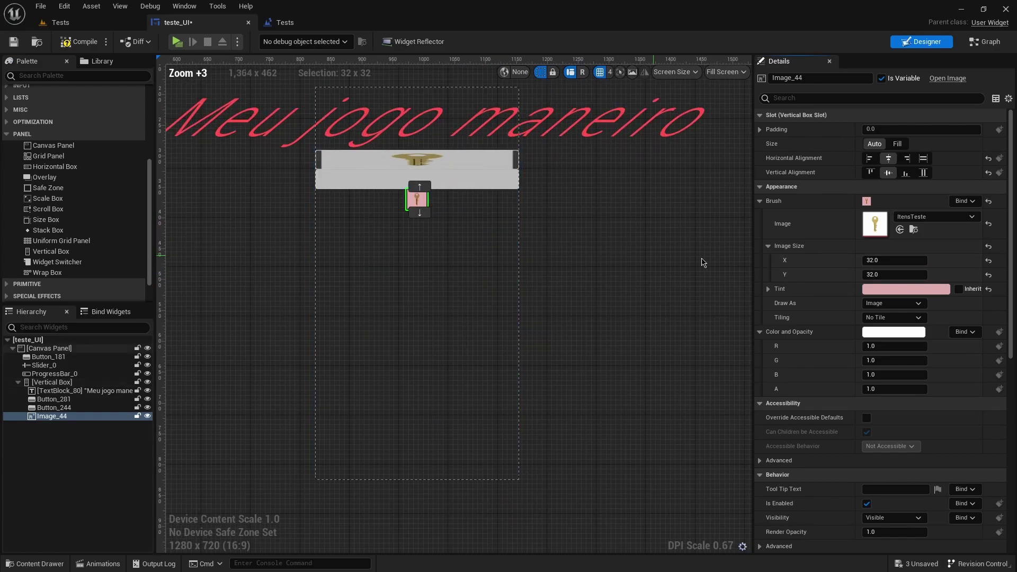
- Resize the key image to 60 by 60
{"action": "left_click", "coordinate": [896, 260]}
{"action": "type", "text": "60"}
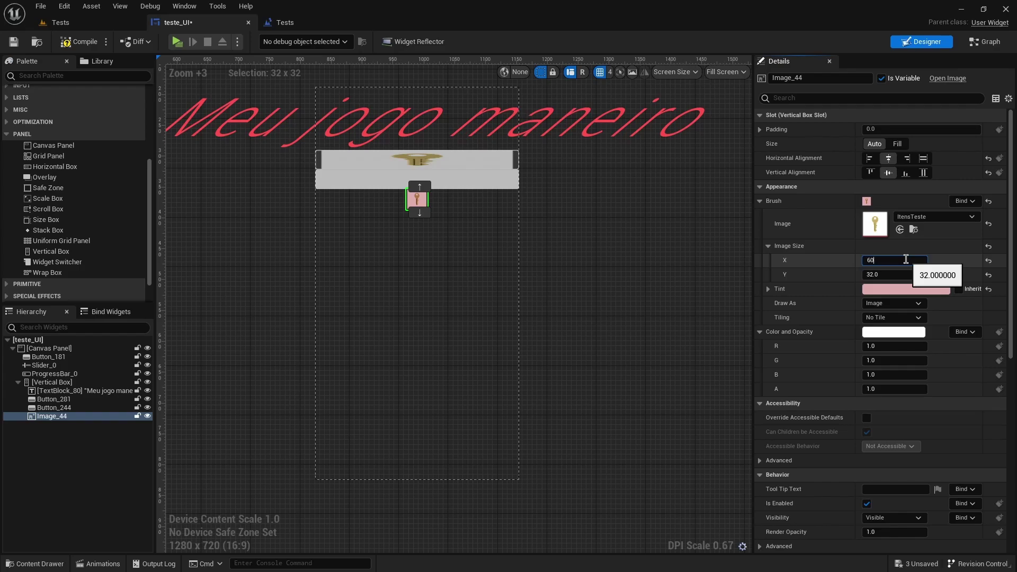
{"action": "key", "text": "Tab"}
{"action": "type", "text": "60"}
{"action": "key", "text": "Return"}
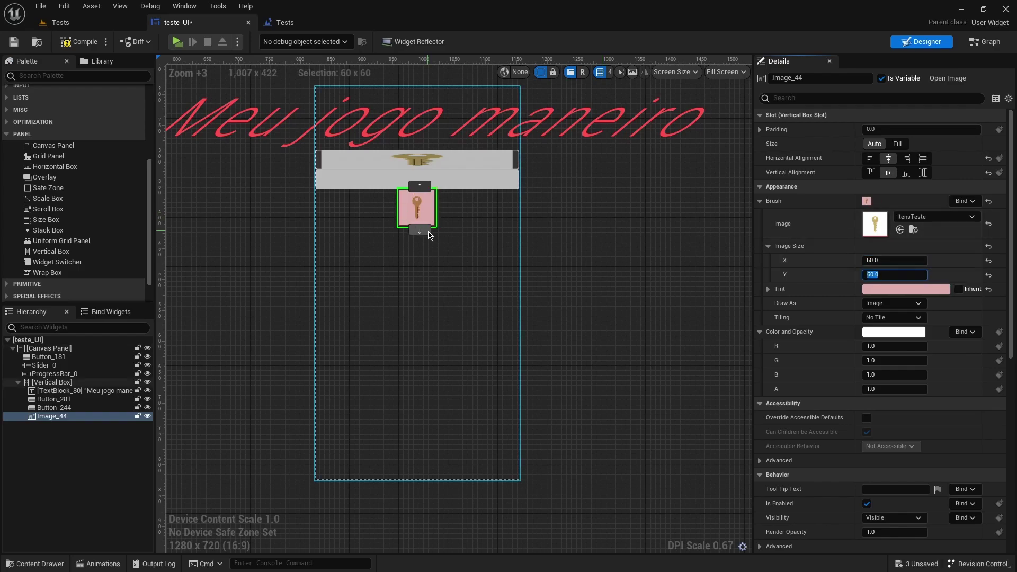
{"action": "scroll", "coordinate": [431, 235], "scroll_direction": "down", "scroll_amount": 2}
{"action": "scroll", "coordinate": [476, 216], "scroll_direction": "up", "scroll_amount": 3}
{"action": "left_click", "coordinate": [477, 214]}
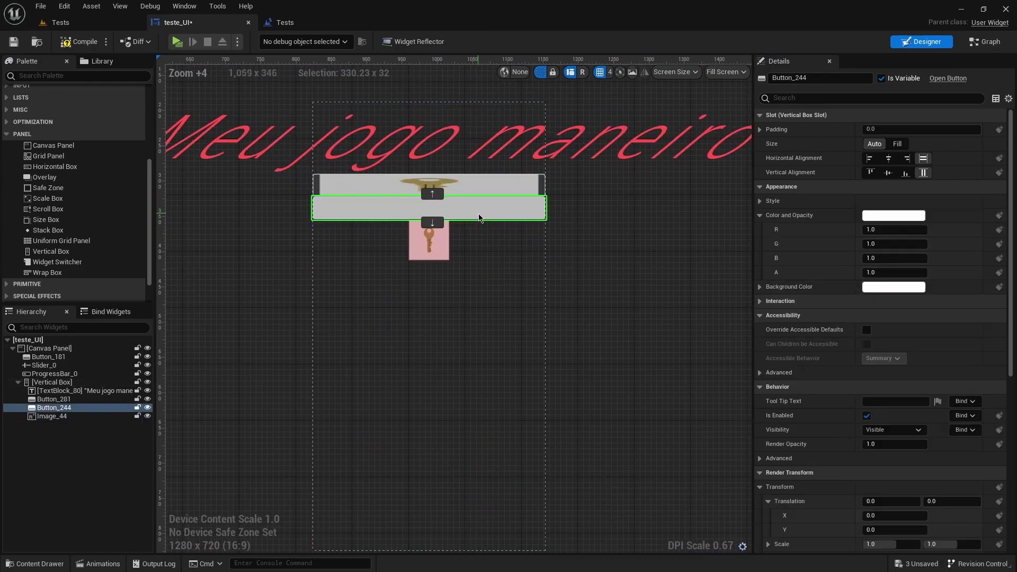
- Give the lower grey button Button_244 a bottom and top padding of 50
{"action": "left_click", "coordinate": [473, 187]}
{"action": "scroll", "coordinate": [481, 189], "scroll_direction": "down", "scroll_amount": 2}
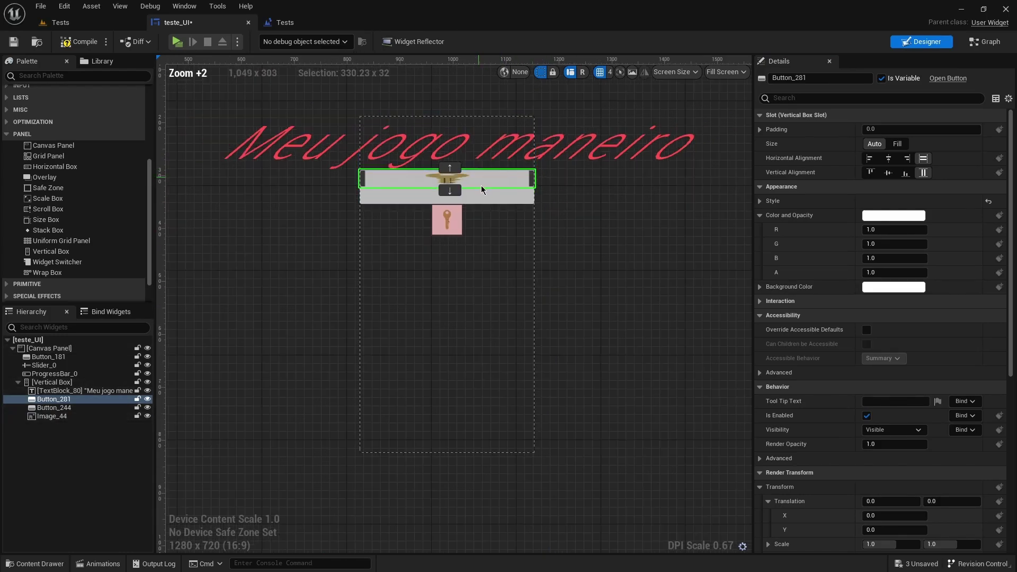
{"action": "scroll", "coordinate": [481, 189], "scroll_direction": "up", "scroll_amount": 2}
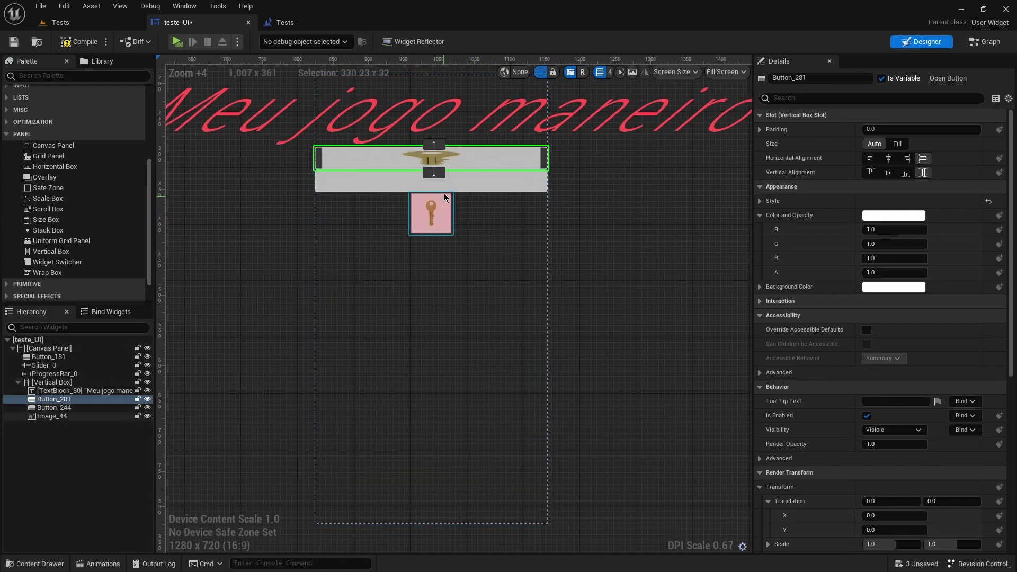
{"action": "left_click", "coordinate": [461, 180]}
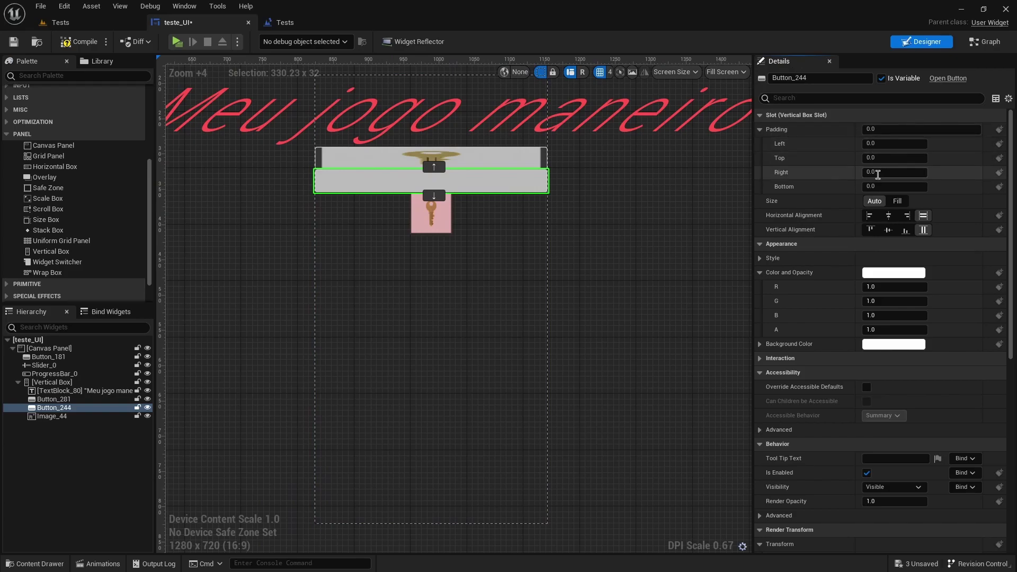
{"action": "left_click", "coordinate": [876, 185]}
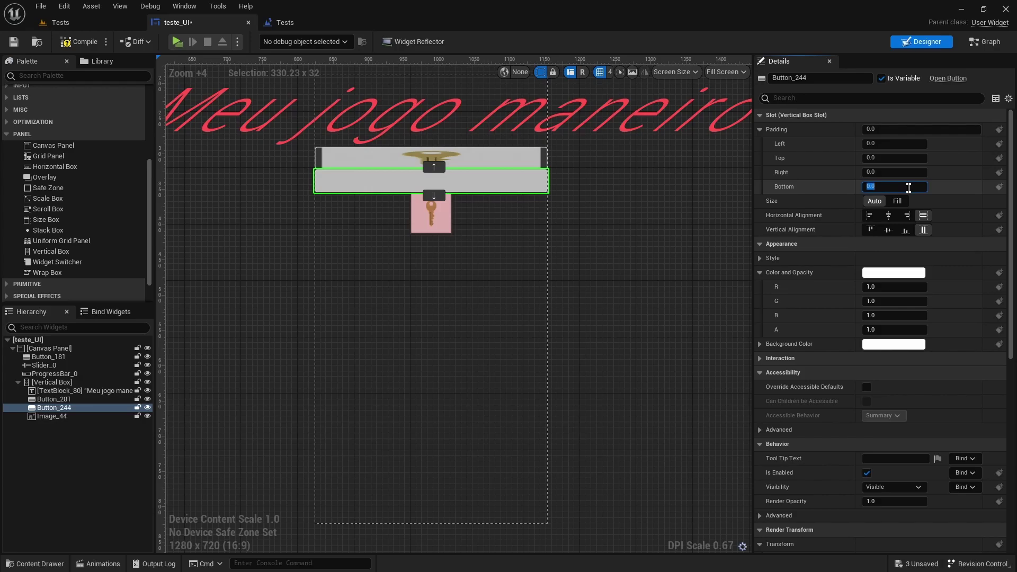
{"action": "type", "text": "50"}
{"action": "key", "text": "Return"}
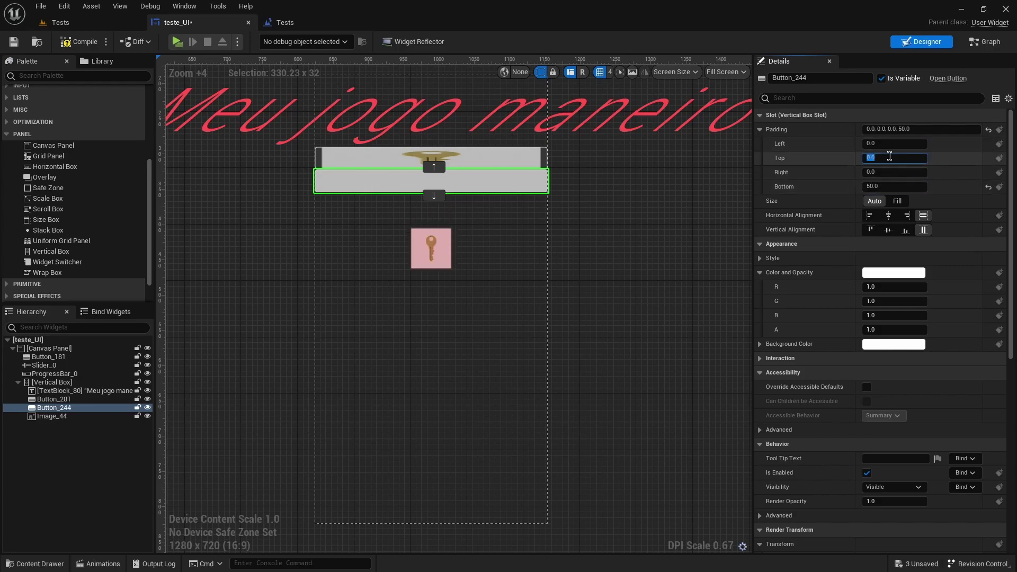
{"action": "type", "text": "50"}
{"action": "key", "text": "Return"}
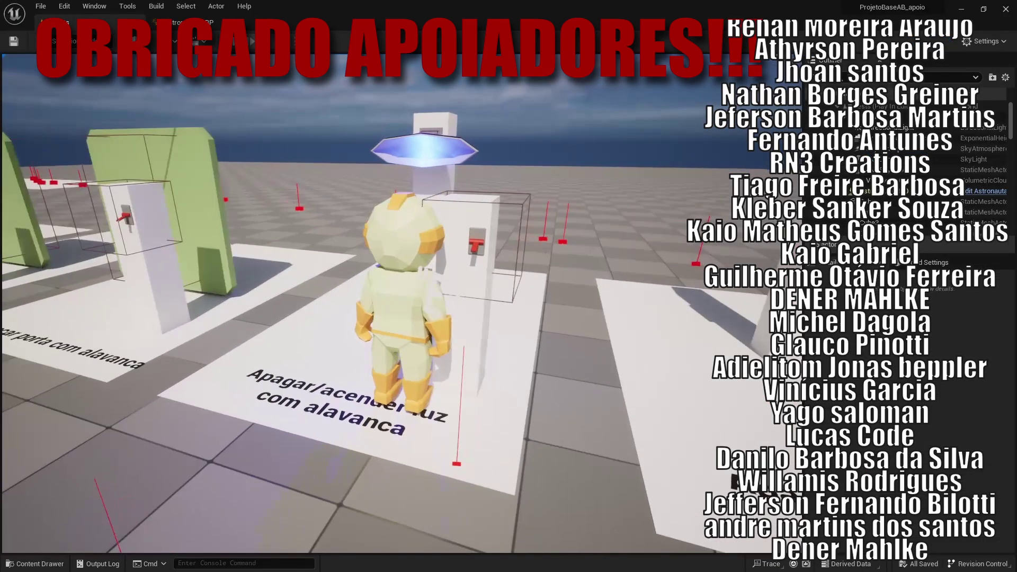
- Run the character in play mode past the green panels toward the white blocks
{"action": "key", "text": "w"}
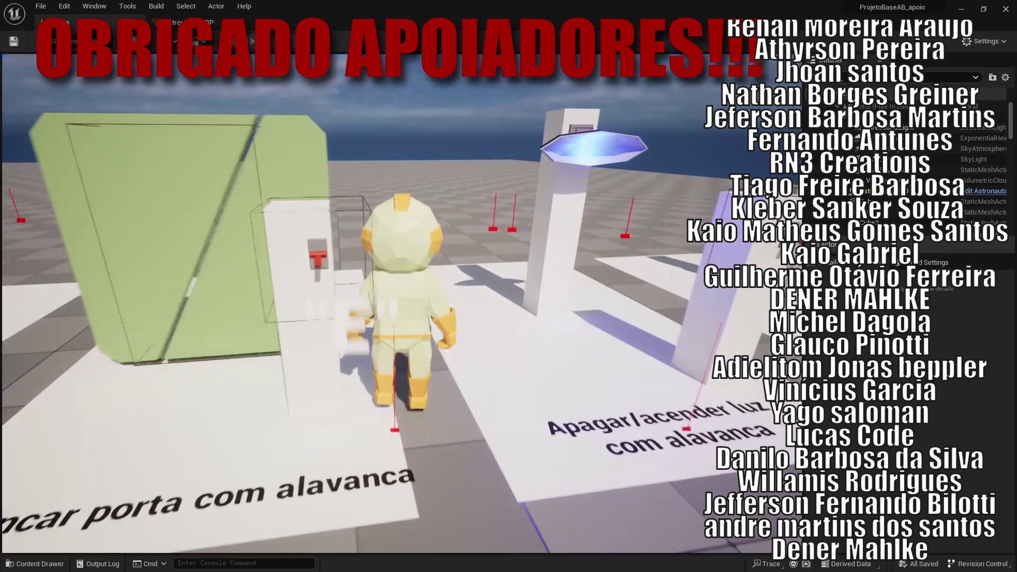
{"action": "key", "text": "a"}
{"action": "key", "text": "w"}
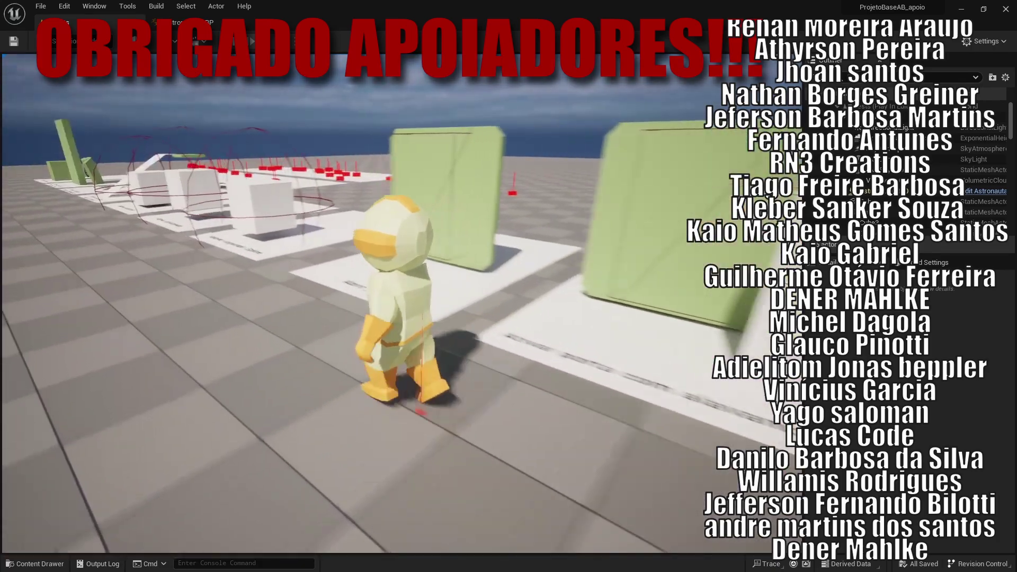